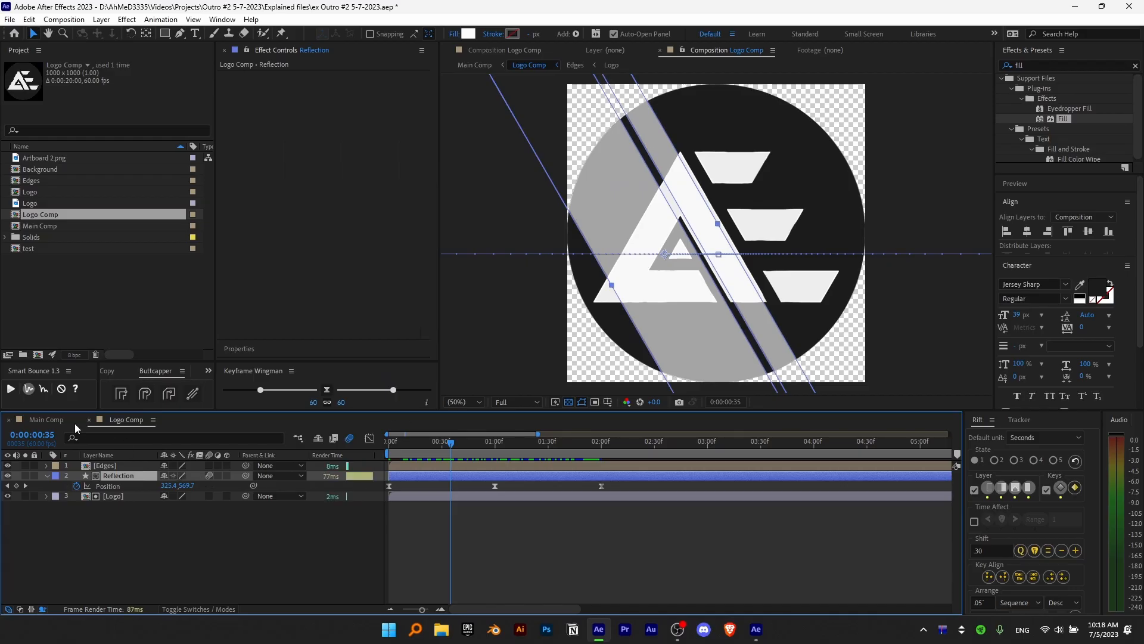
# - Review the layers of Main Comp and the nested Background composition
pyautogui.click(272, 381)
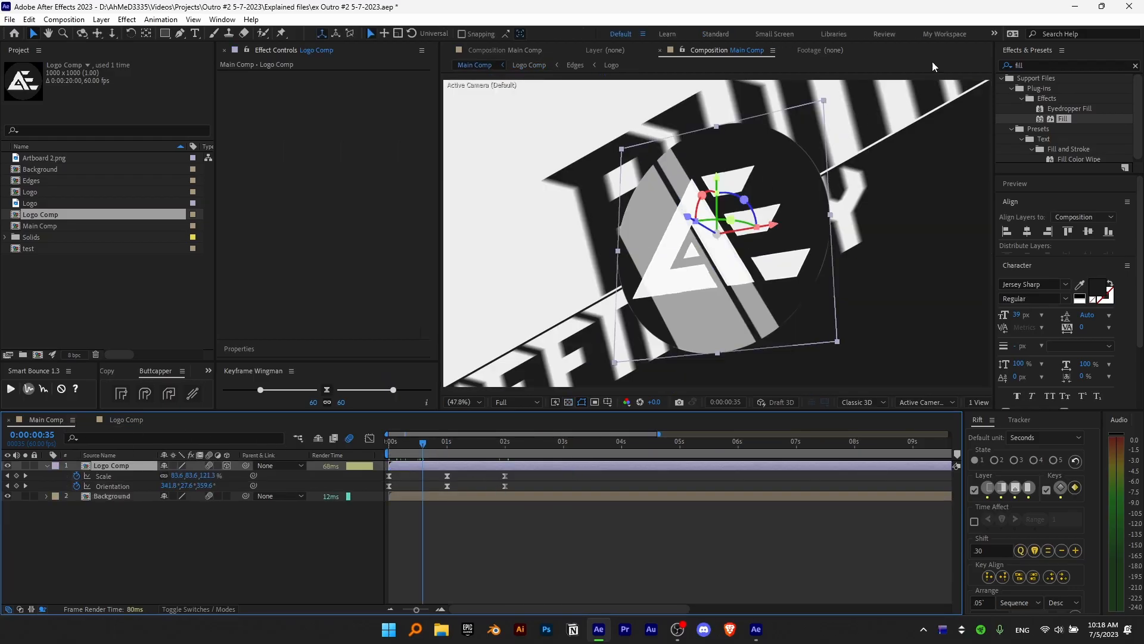
pyautogui.doubleClick(543, 210)
pyautogui.click(113, 506)
pyautogui.click(120, 486)
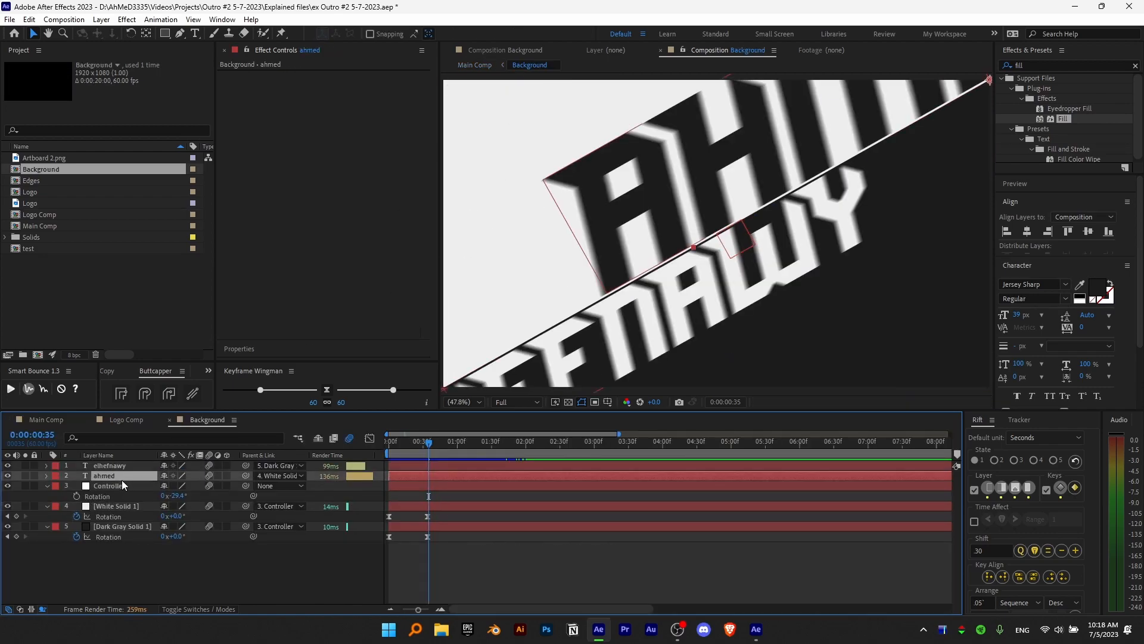
pyautogui.hotkey('shift', 'Escape')
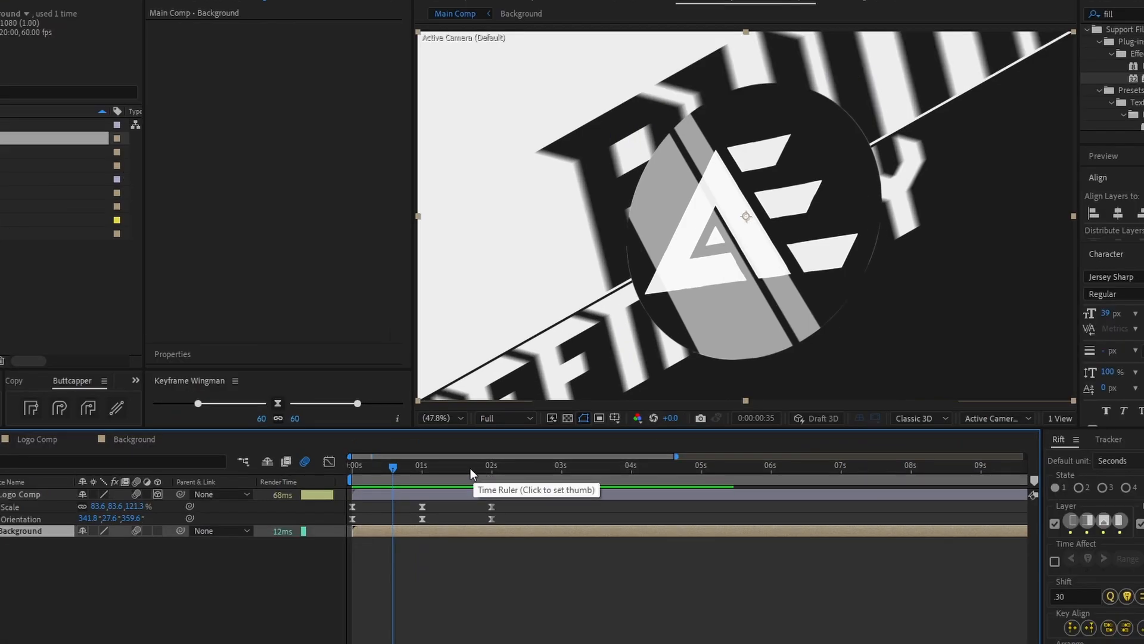
# - In the Background composition, keyframe the controller null's rotation from its current angle at about 0.5 seconds to -80.4° at 0:00:02:00
pyautogui.click(427, 468)
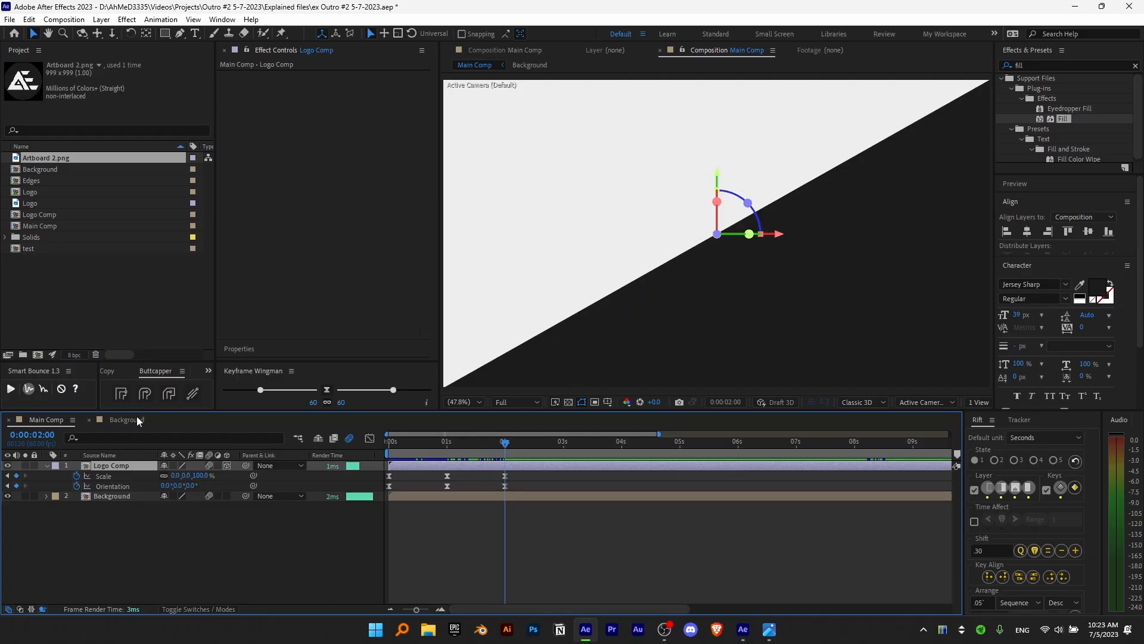
pyautogui.click(126, 419)
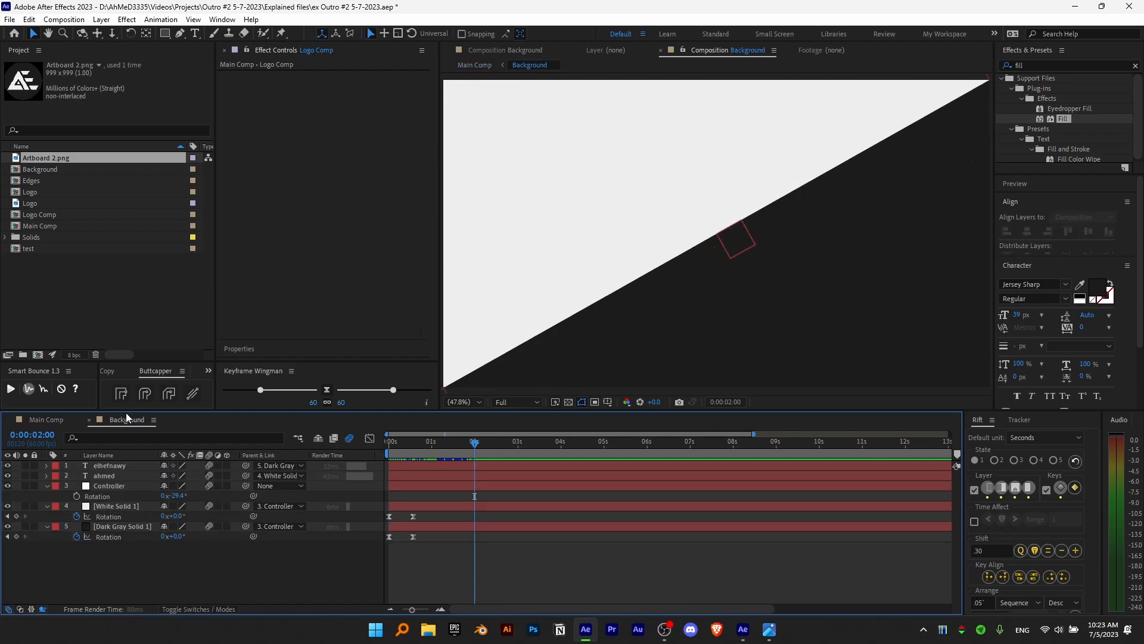
pyautogui.click(76, 497)
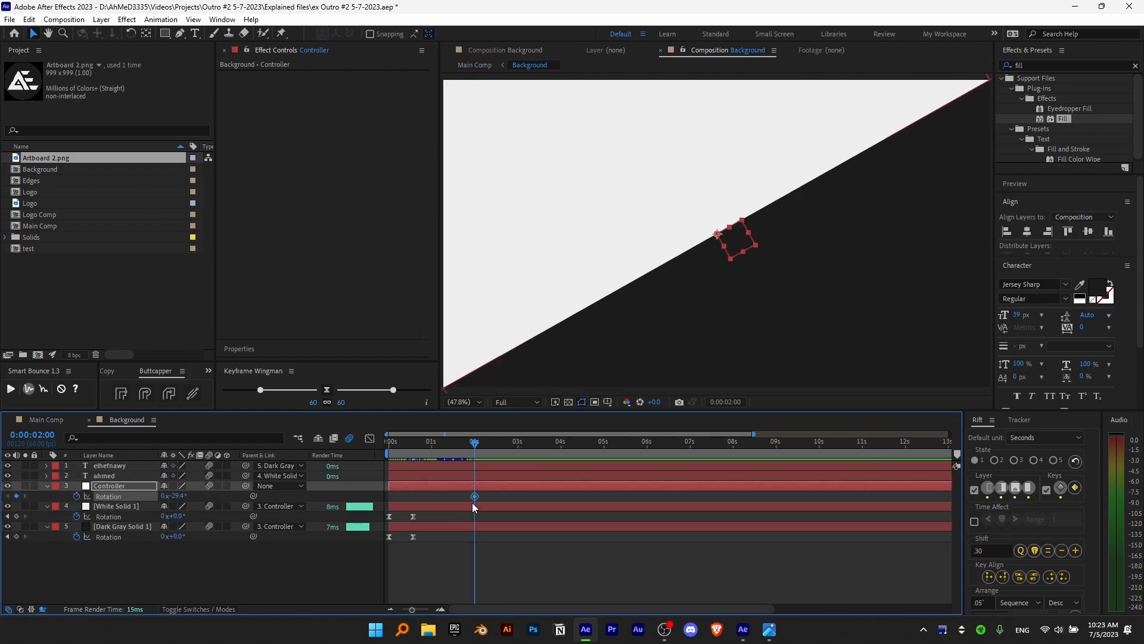
pyautogui.moveTo(474, 496); pyautogui.dragTo(414, 496)
pyautogui.moveTo(172, 496); pyautogui.dragTo(150, 496)
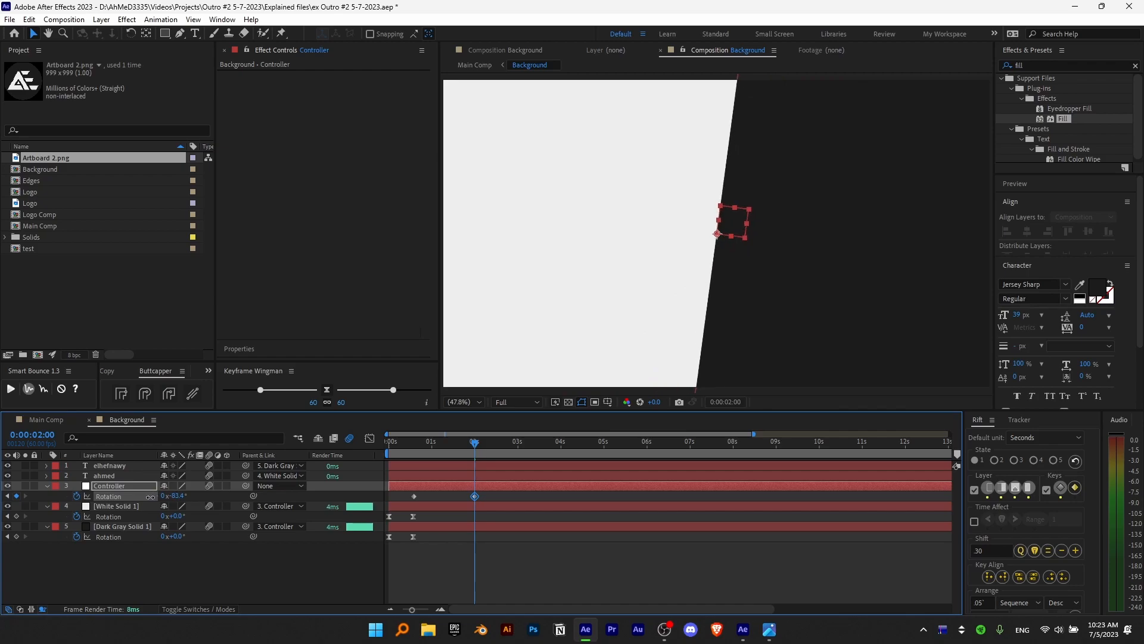
# - Easy-ease the controller's rotation keyframes and shape their speed curve into a sharp peak midway between them
pyautogui.moveTo(399, 492); pyautogui.dragTo(453, 463)
pyautogui.press('F9')
pyautogui.click(370, 438)
pyautogui.moveTo(464, 469); pyautogui.dragTo(440, 469)
pyautogui.keyDown('shift'); pyautogui.click(410, 445); pyautogui.keyUp('shift')
pyautogui.click(409, 444)
pyautogui.press('space')
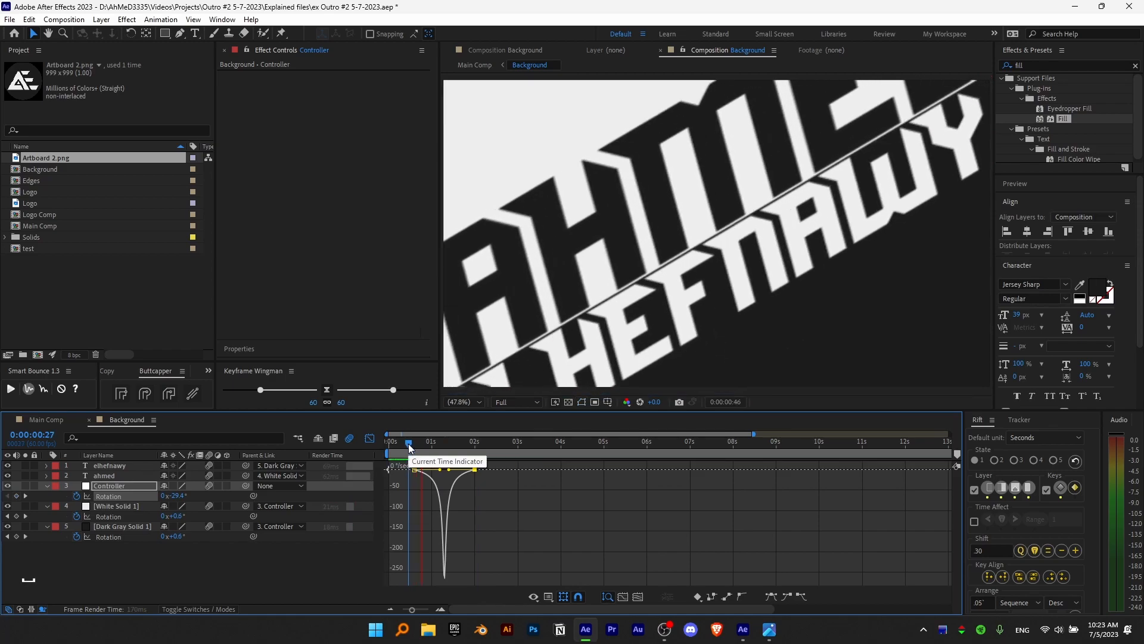
pyautogui.click(370, 439)
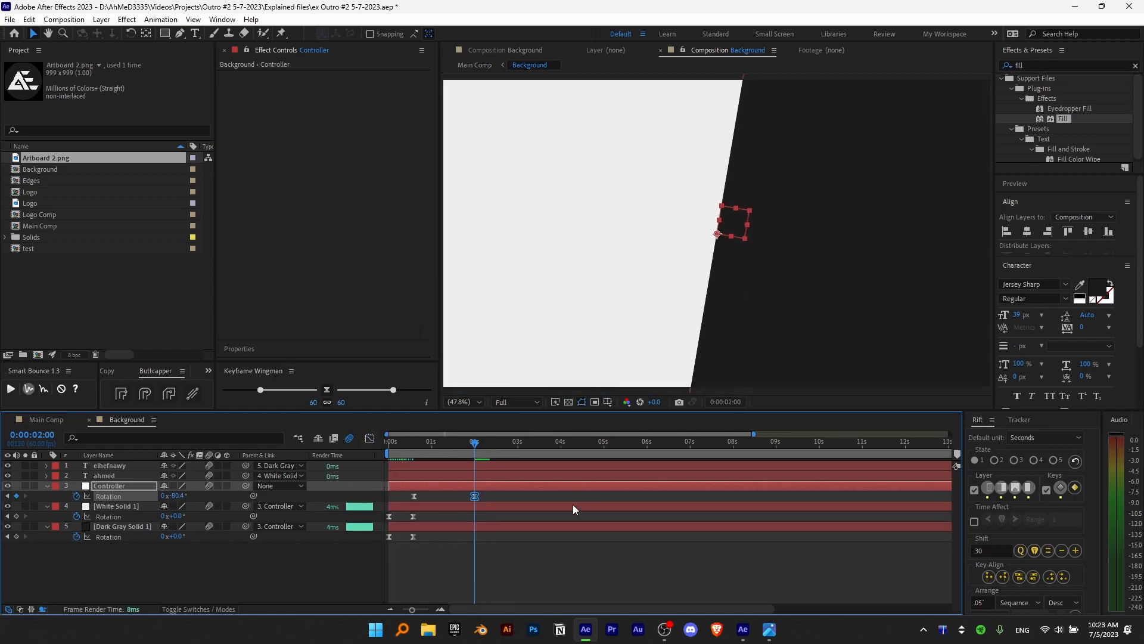
# - Preview the eased background rotation in the Background composition and together with the logo in Main Comp
pyautogui.click(400, 449)
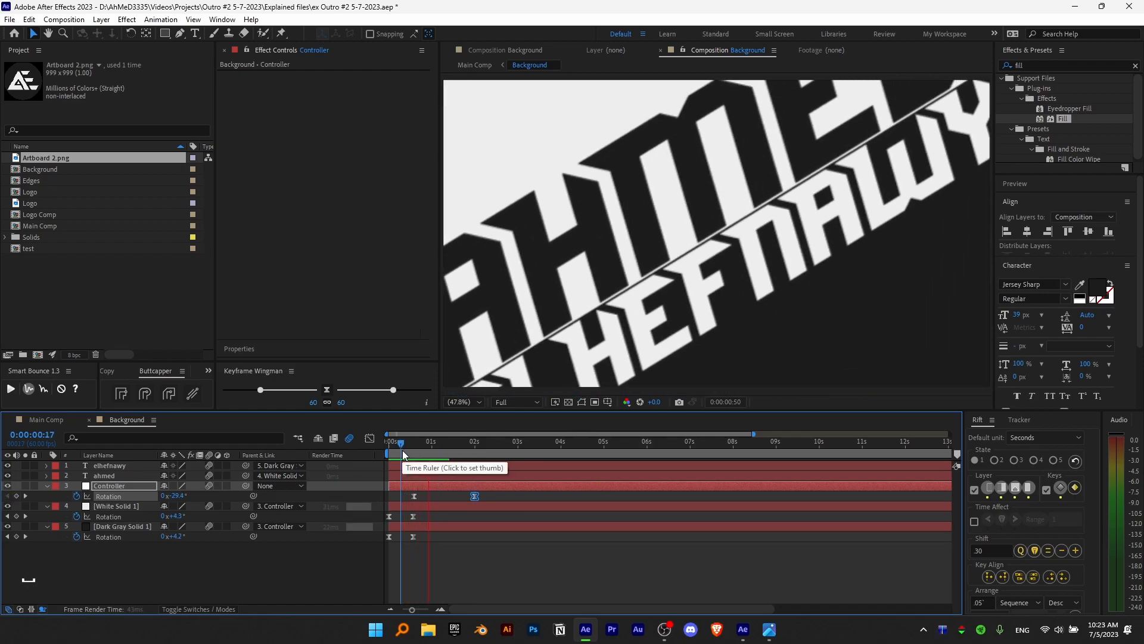
pyautogui.press('space')
pyautogui.click(48, 422)
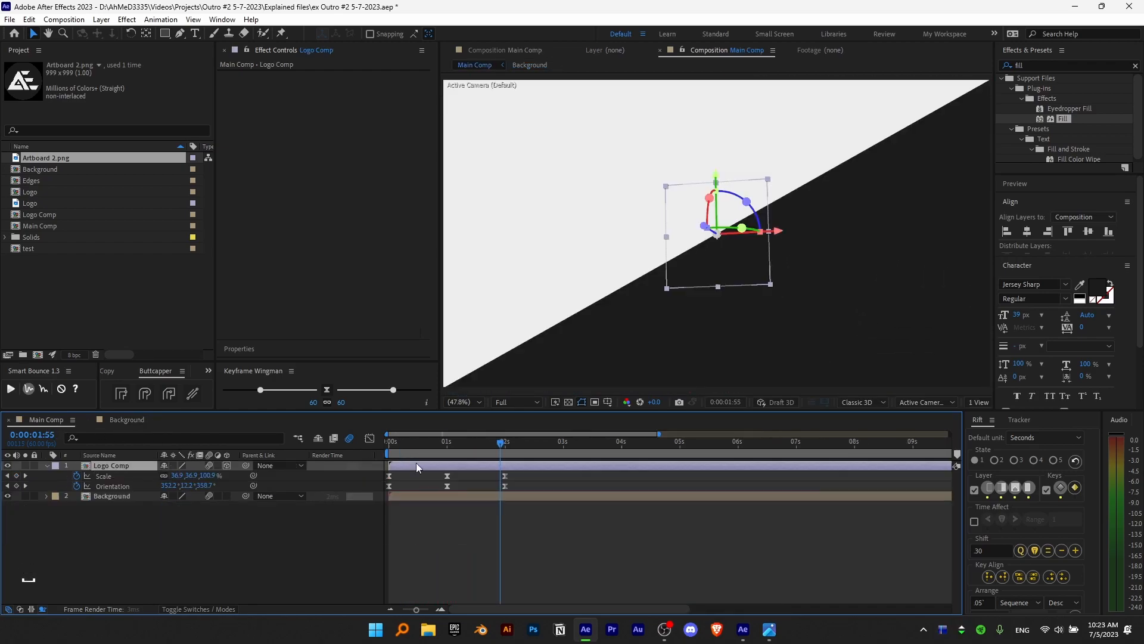
pyautogui.click(407, 444)
pyautogui.press('space')
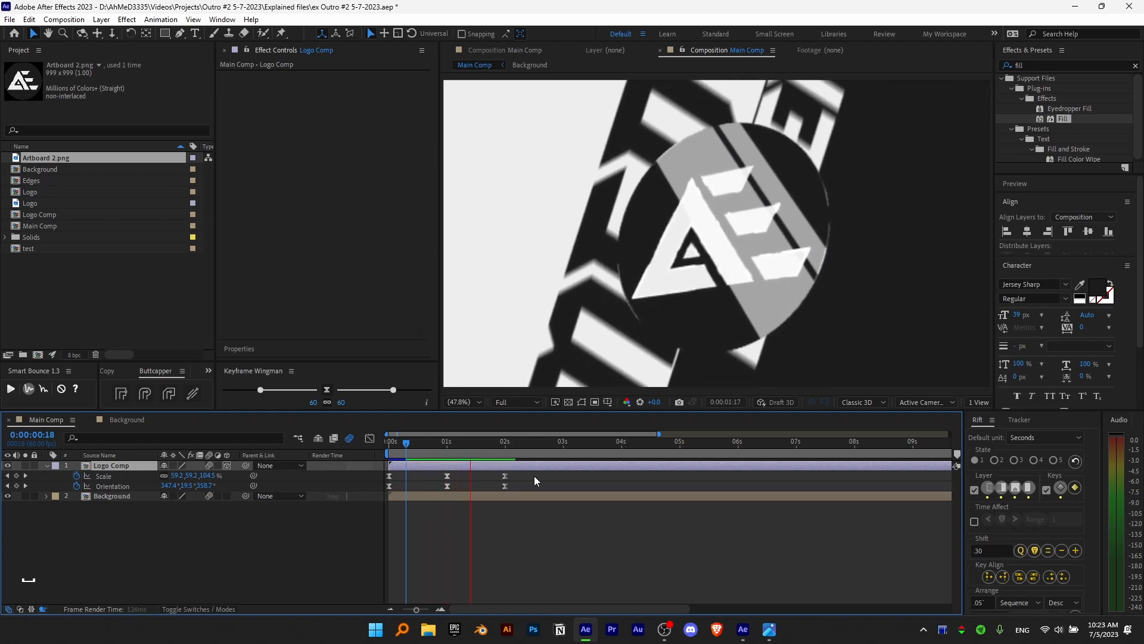
# - Add the Logo composition as the uppermost layer of the Background composition
pyautogui.click(127, 419)
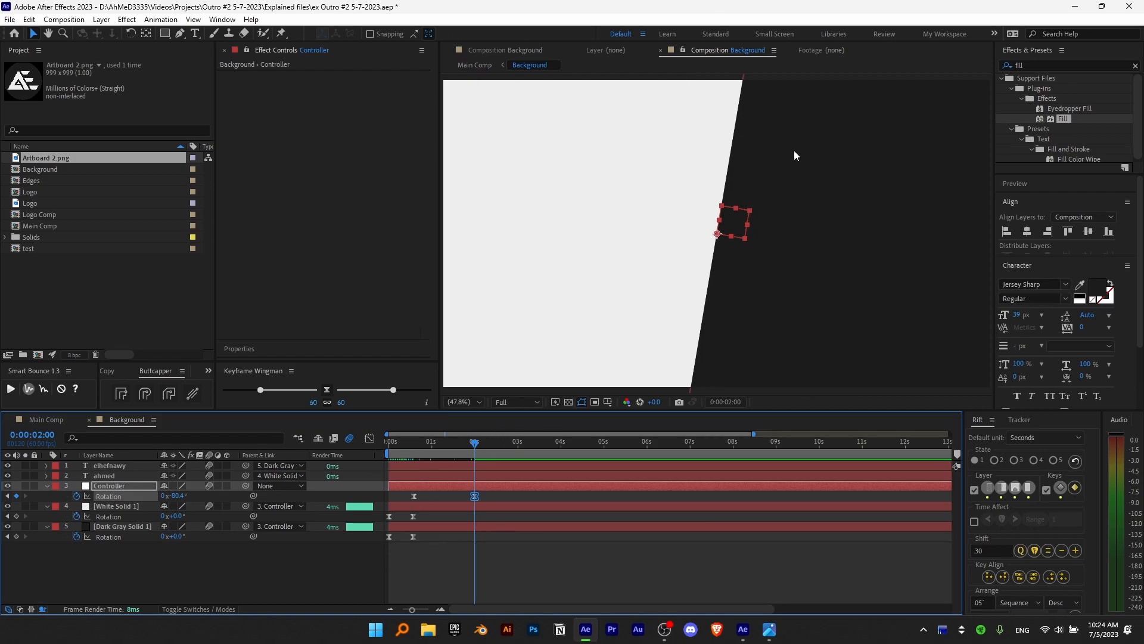
pyautogui.click(504, 548)
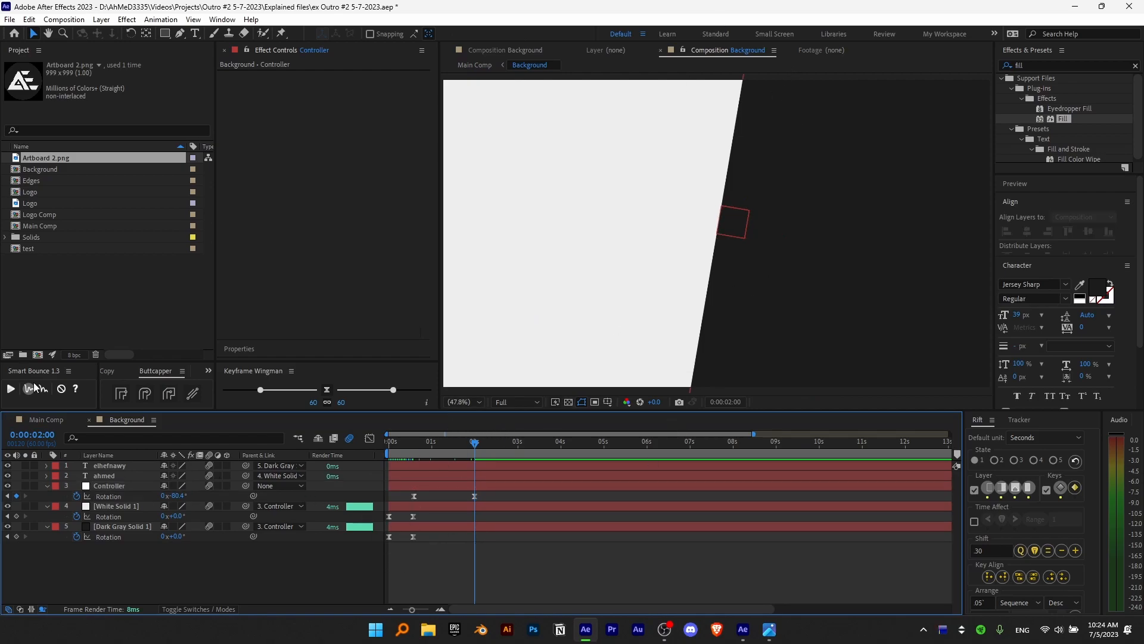
pyautogui.moveTo(109, 211); pyautogui.dragTo(109, 211)
pyautogui.moveTo(37, 192); pyautogui.dragTo(95, 448)
# - Apply the Find Edges effect to the Logo layer and set its blending mode to Multiply
pyautogui.click(1042, 65)
pyautogui.hotkey('ctrl', 'a')
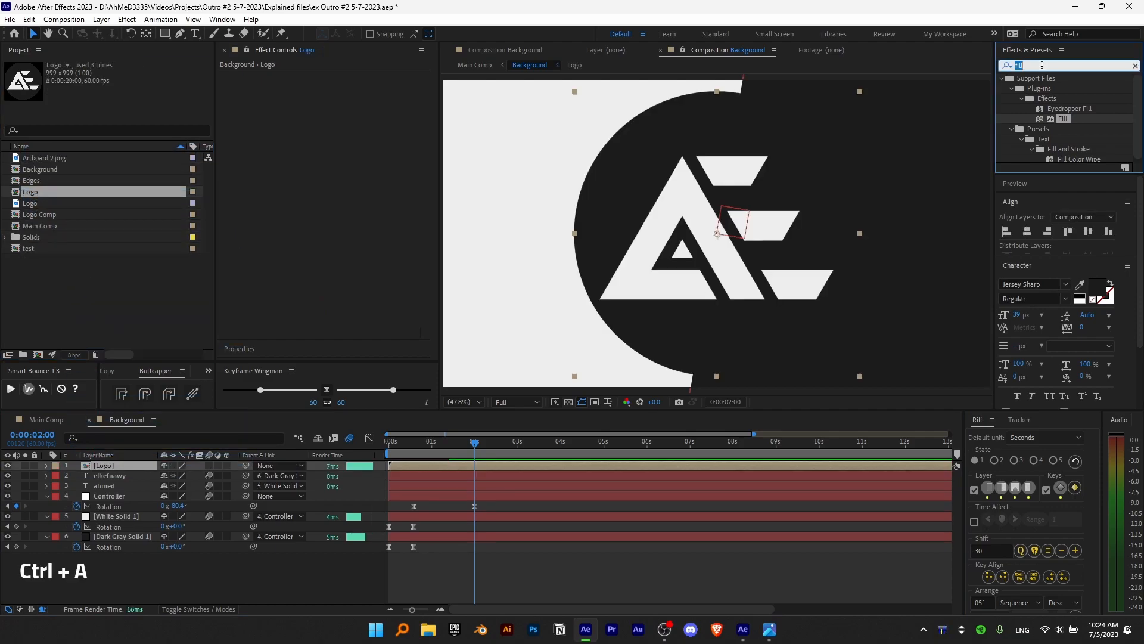
pyautogui.write('find edges')
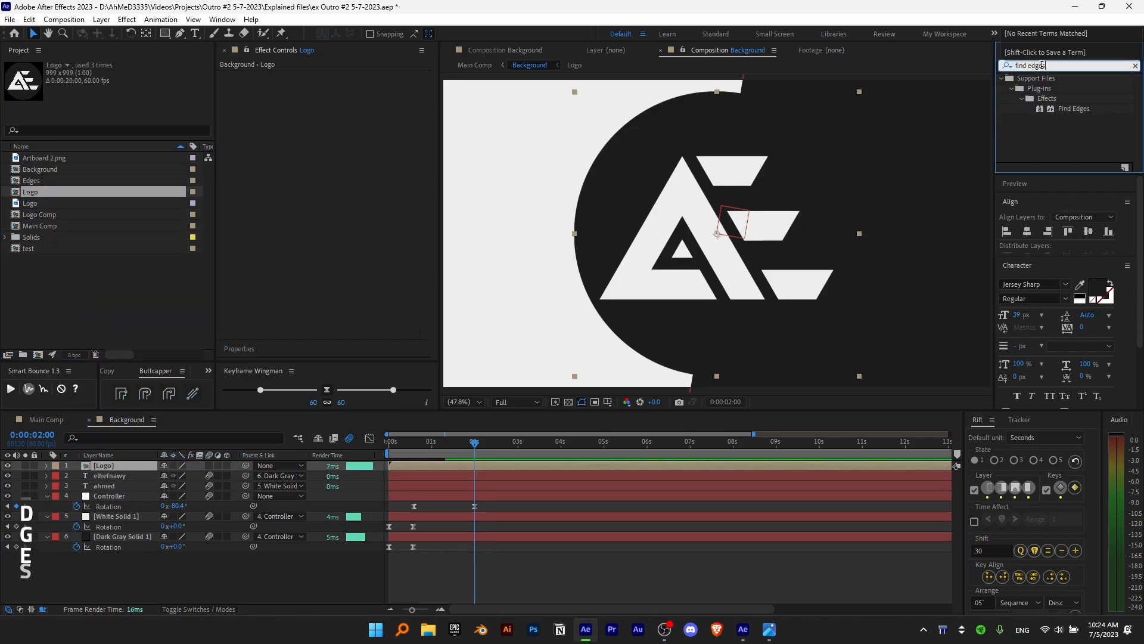
pyautogui.doubleClick(1073, 108)
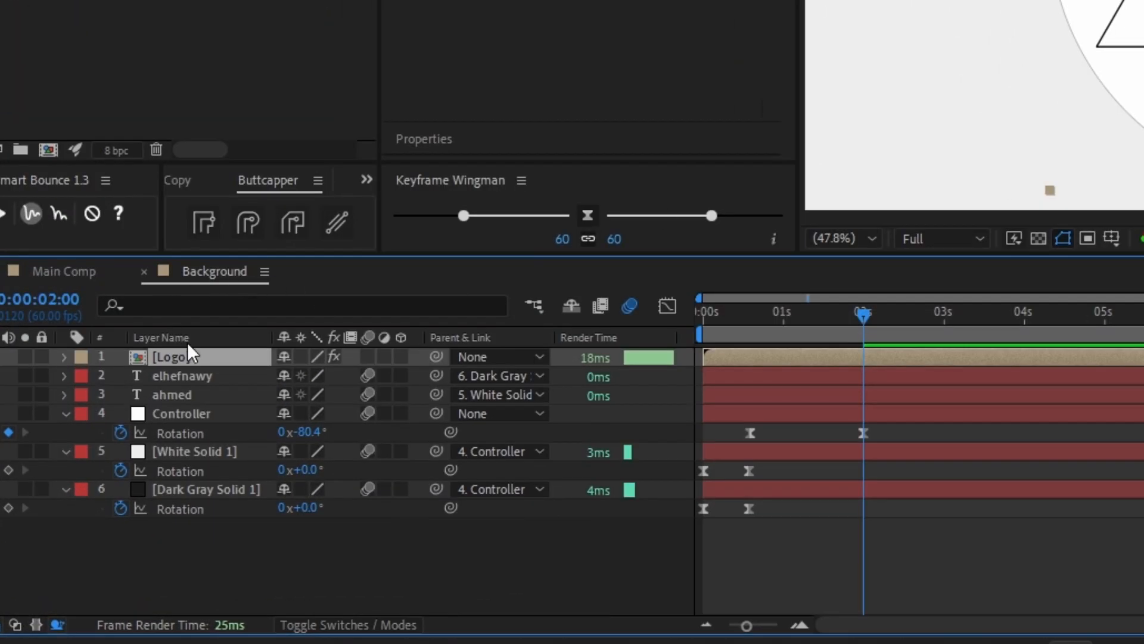
pyautogui.press('F4')
pyautogui.click(320, 361)
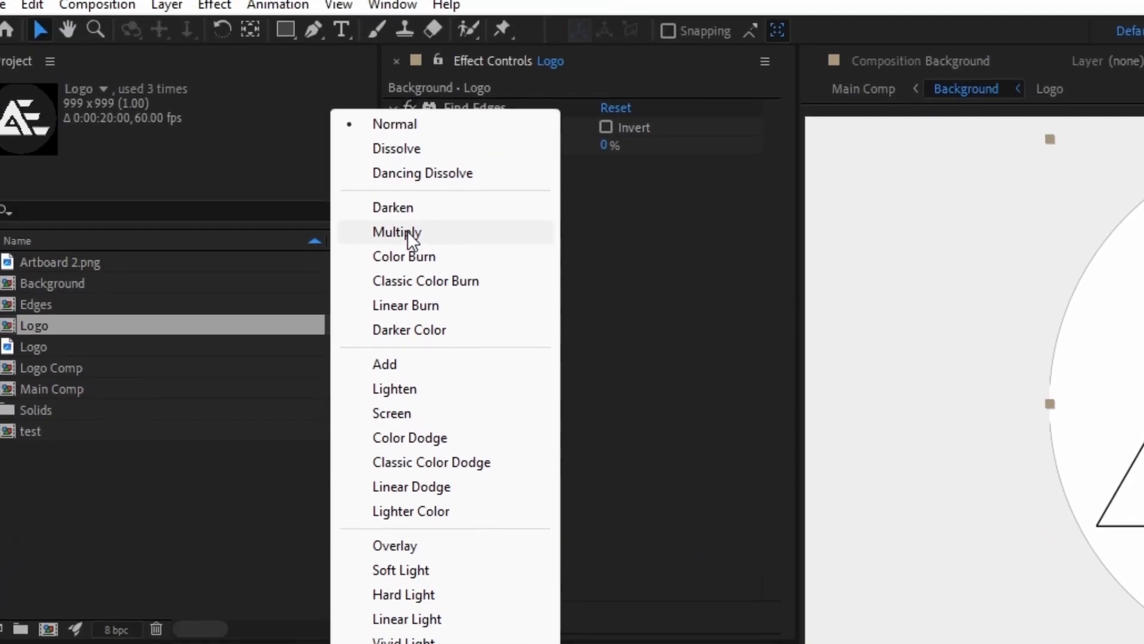
pyautogui.click(407, 231)
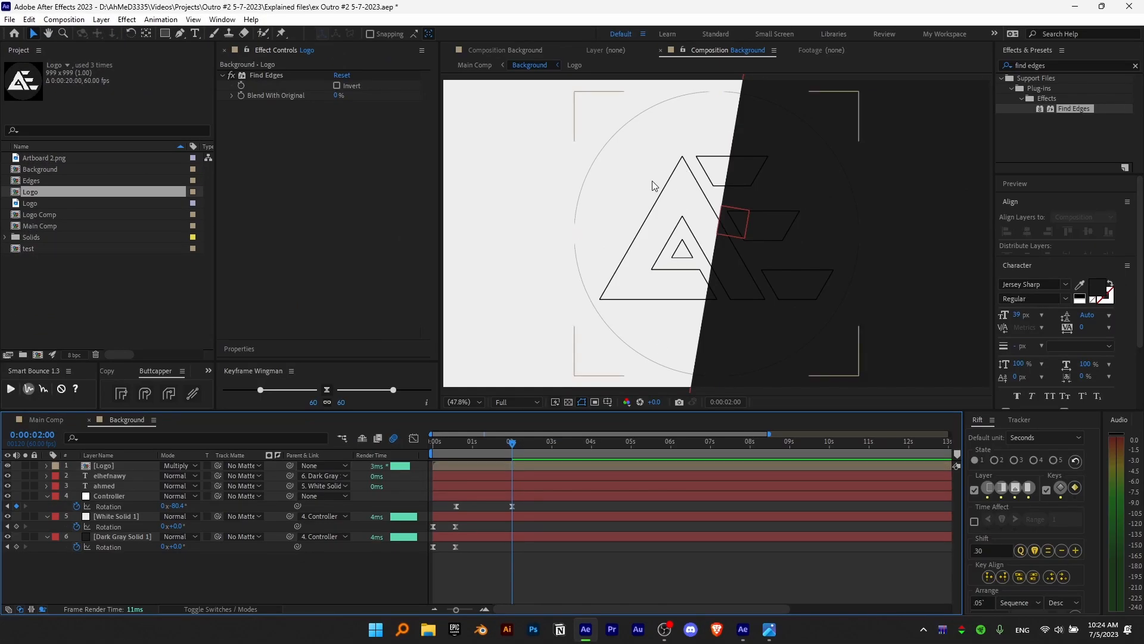
# - Duplicate the Logo layer as a version with inverted Find Edges and the Add blending mode
pyautogui.click(653, 186)
pyautogui.hotkey('ctrl', 'd')
pyautogui.click(336, 85)
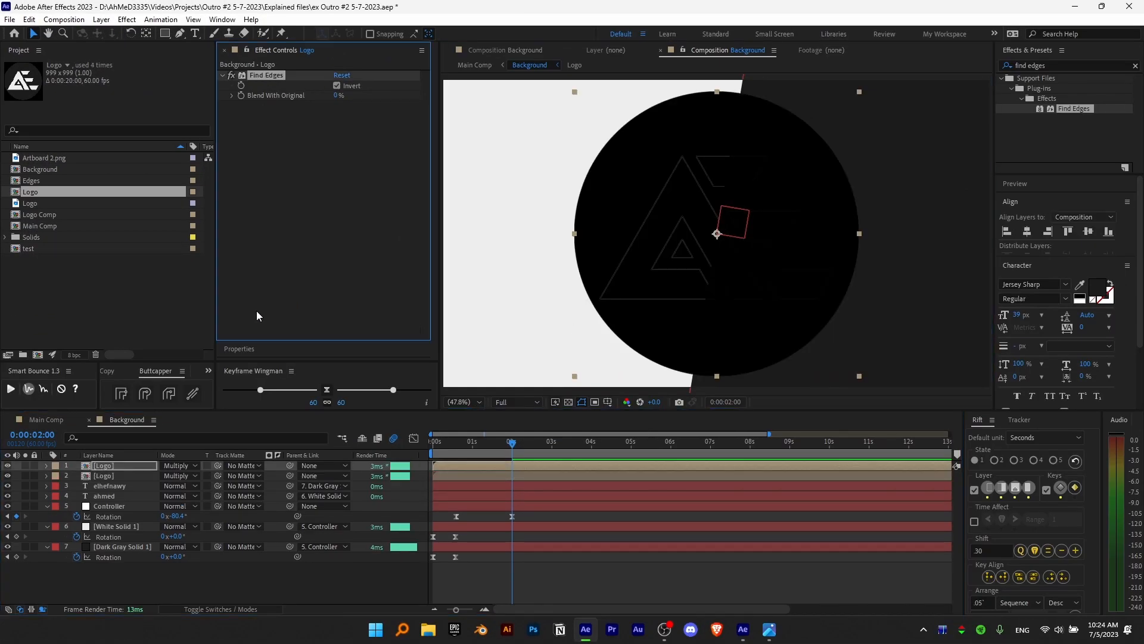
pyautogui.click(182, 465)
pyautogui.click(250, 213)
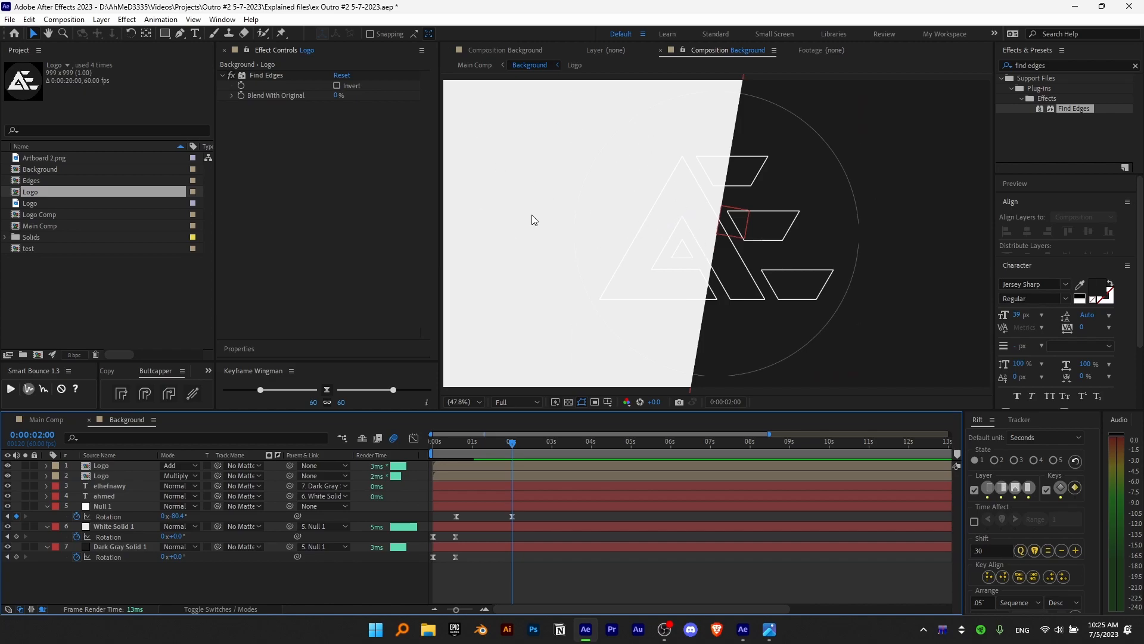
# - Place the Multiply Logo layer directly above White Solid 1, matted by that solid, and keep the solid visible
pyautogui.click(107, 475)
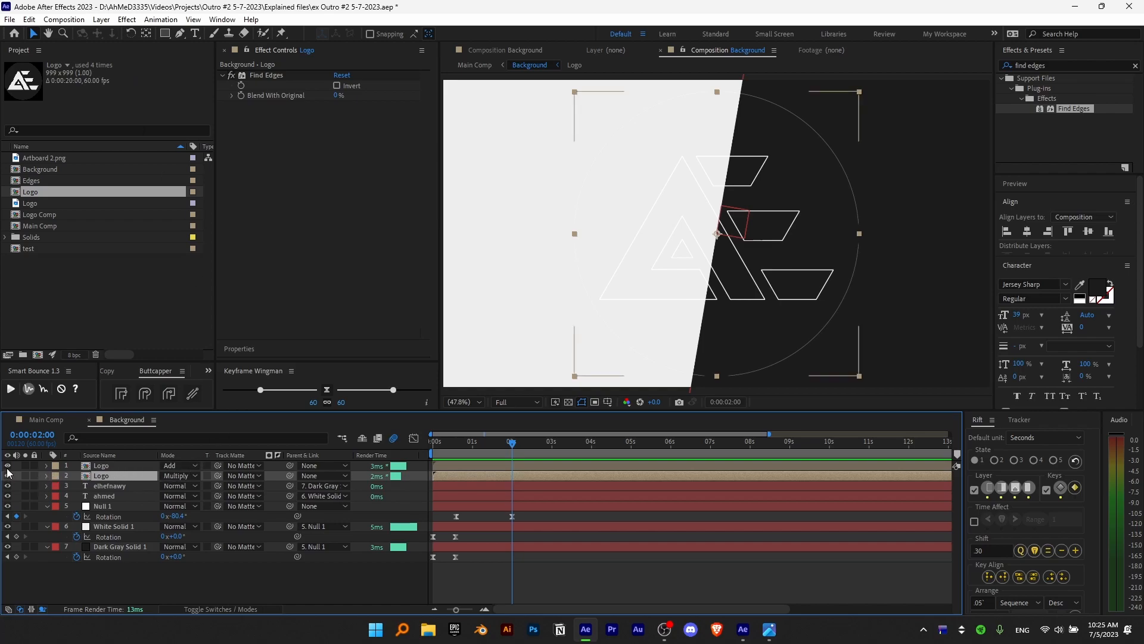
pyautogui.hotkey('ctrl', 'z')
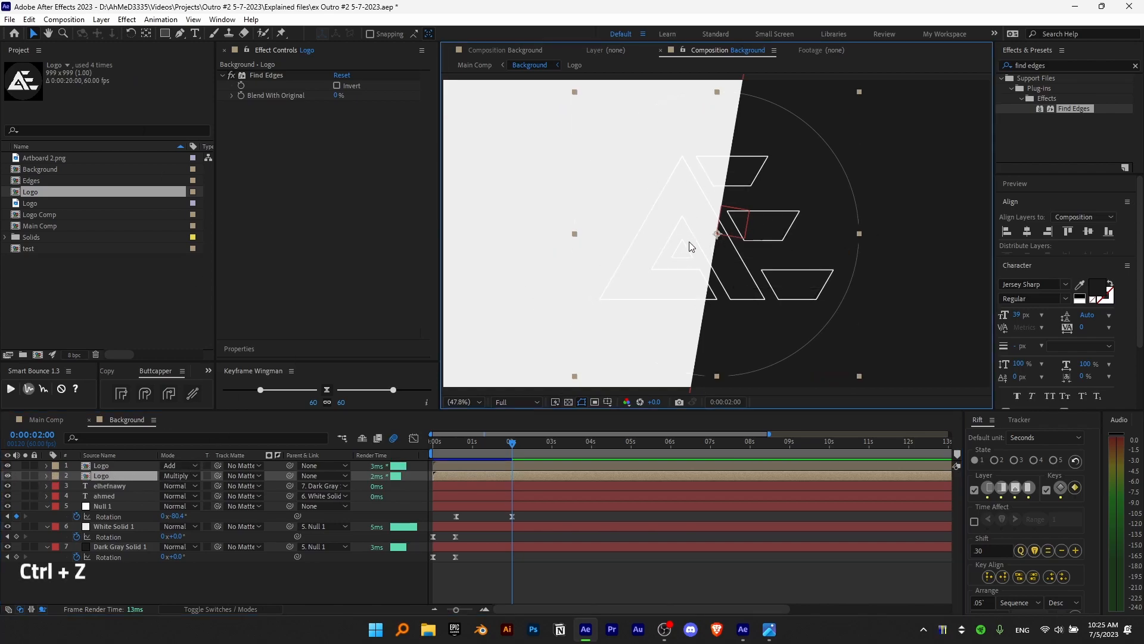
pyautogui.moveTo(216, 476); pyautogui.dragTo(209, 480)
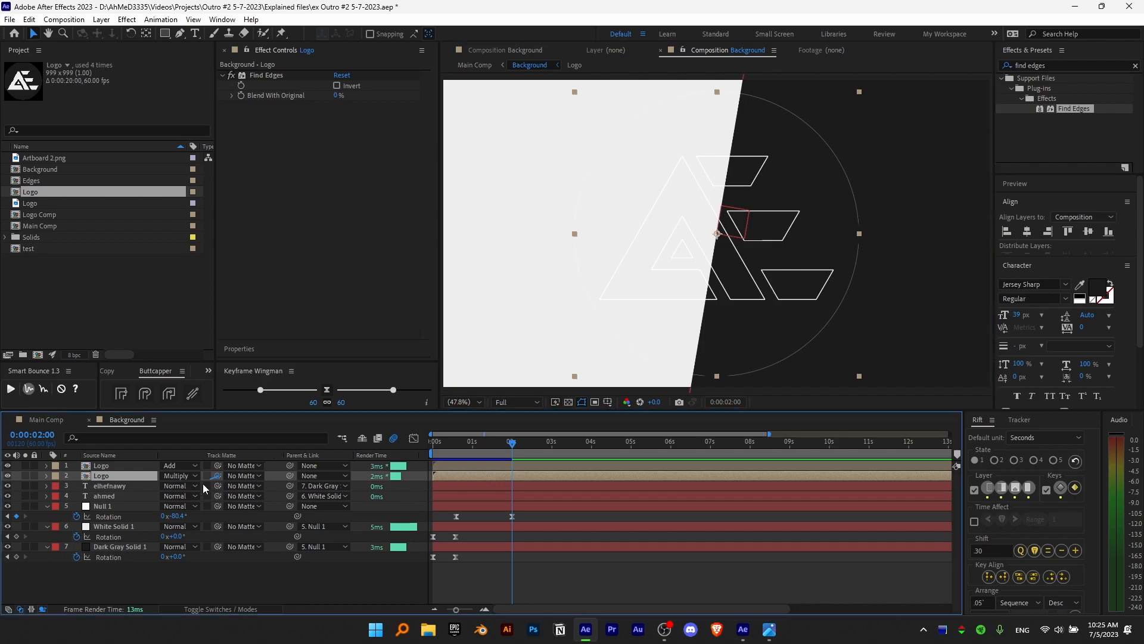
pyautogui.moveTo(122, 527); pyautogui.dragTo(119, 527)
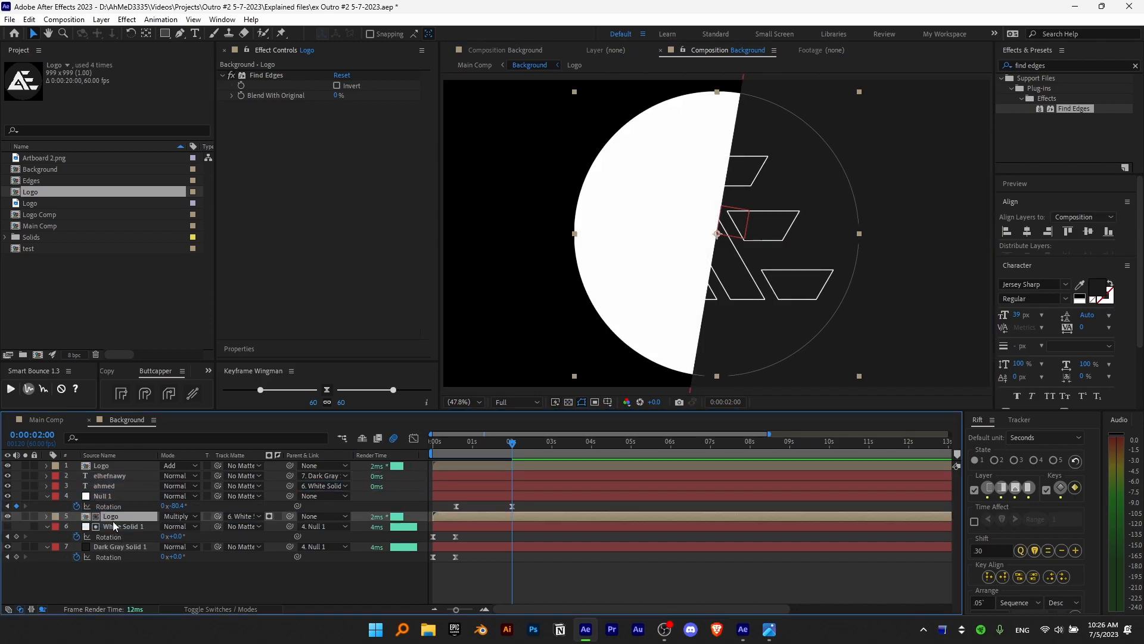
pyautogui.click(7, 527)
# - Place the Add Logo layer directly above Dark Gray Solid 1, matted by that solid, and keep the solid visible
pyautogui.click(136, 468)
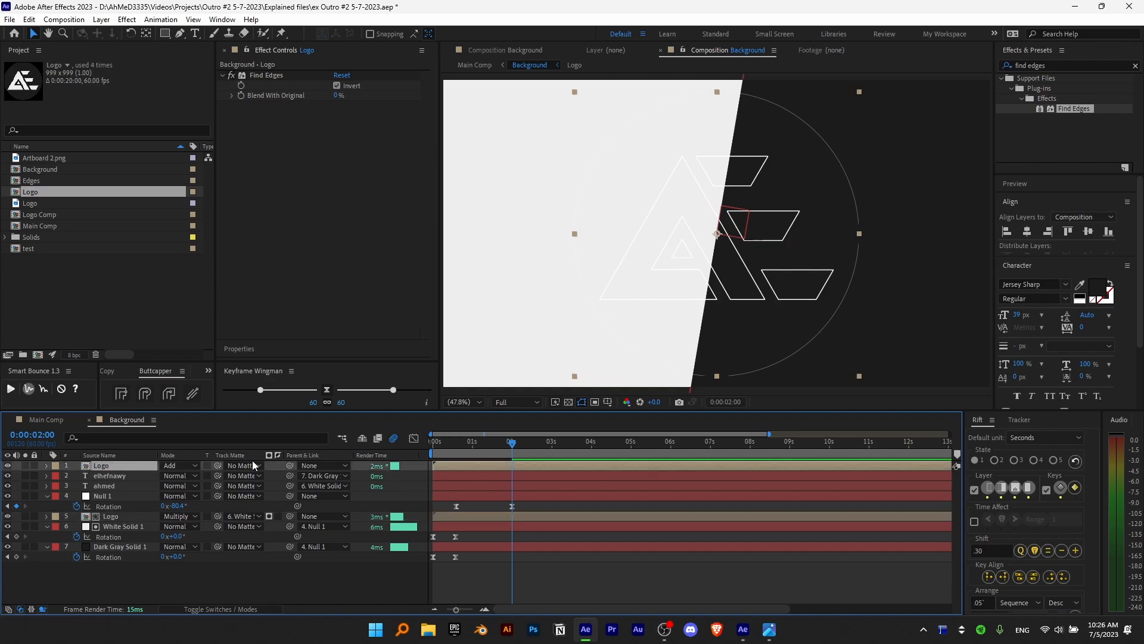
pyautogui.moveTo(127, 472); pyautogui.dragTo(129, 549)
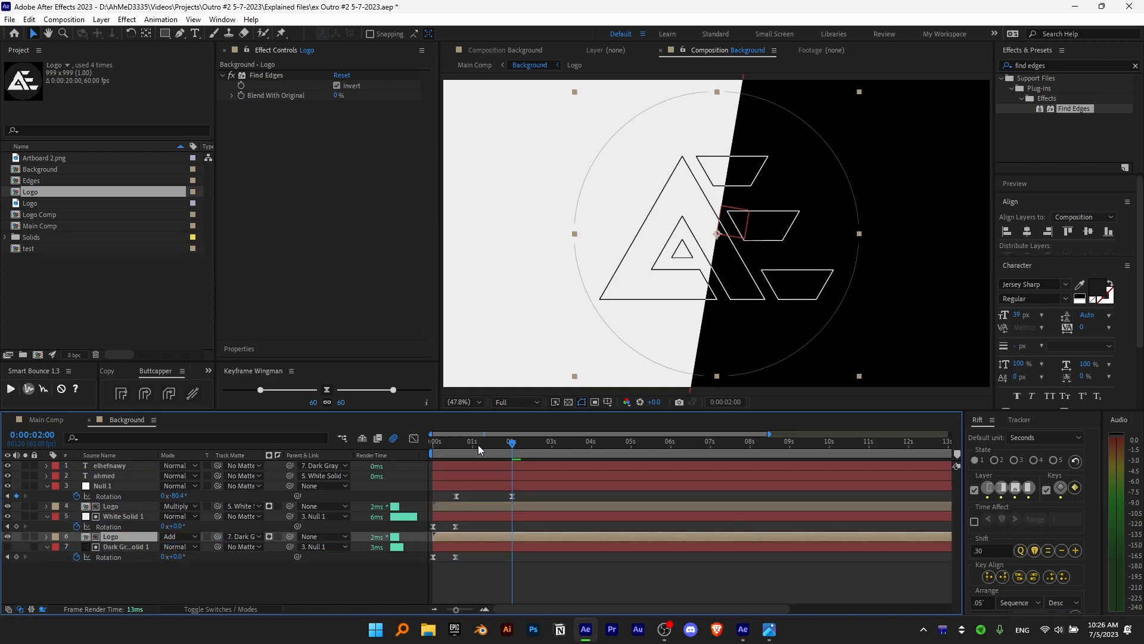
pyautogui.click(7, 547)
pyautogui.moveTo(433, 446)
pyautogui.mouseDown()
pyautogui.moveTo(478, 455)
pyautogui.moveTo(435, 459)
pyautogui.mouseUp()
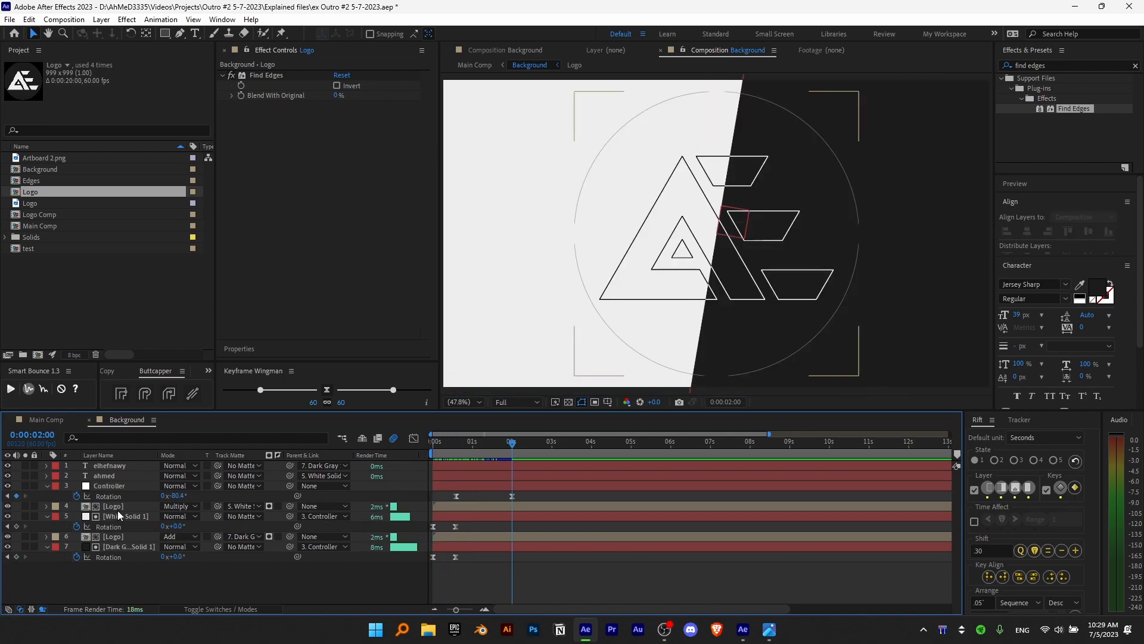
# - Keyframe the Multiply Logo layer's position from 1140, -562 above the frame at 0:00:02:00 to the frame centre at about 3 seconds
pyautogui.click(118, 509)
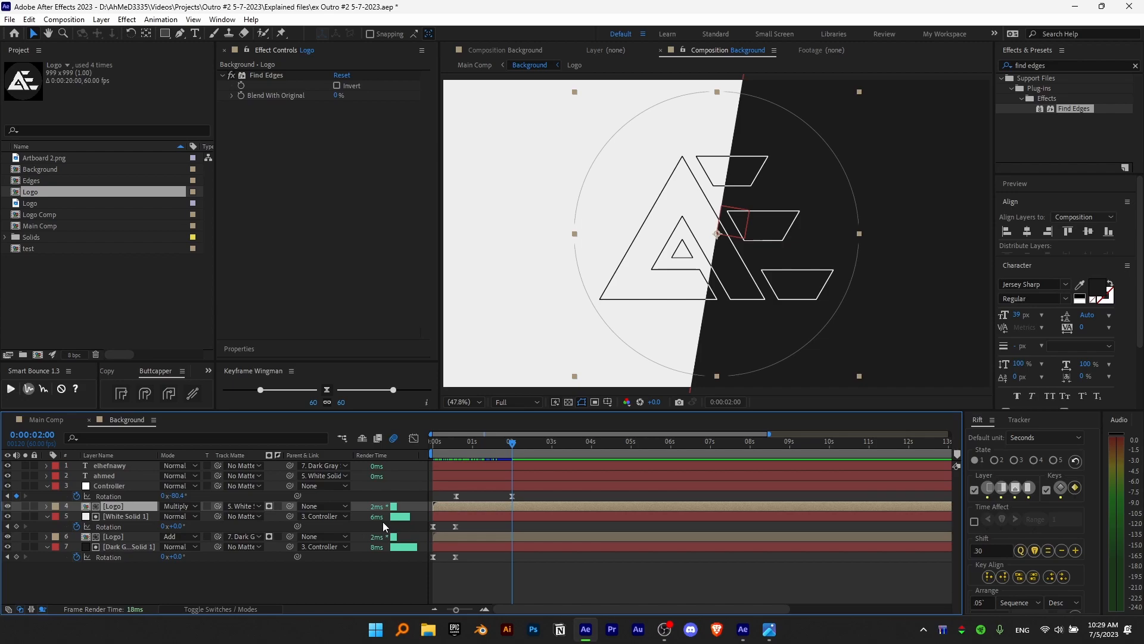
pyautogui.moveTo(507, 450)
pyautogui.mouseDown()
pyautogui.moveTo(498, 456)
pyautogui.moveTo(510, 459)
pyautogui.mouseUp()
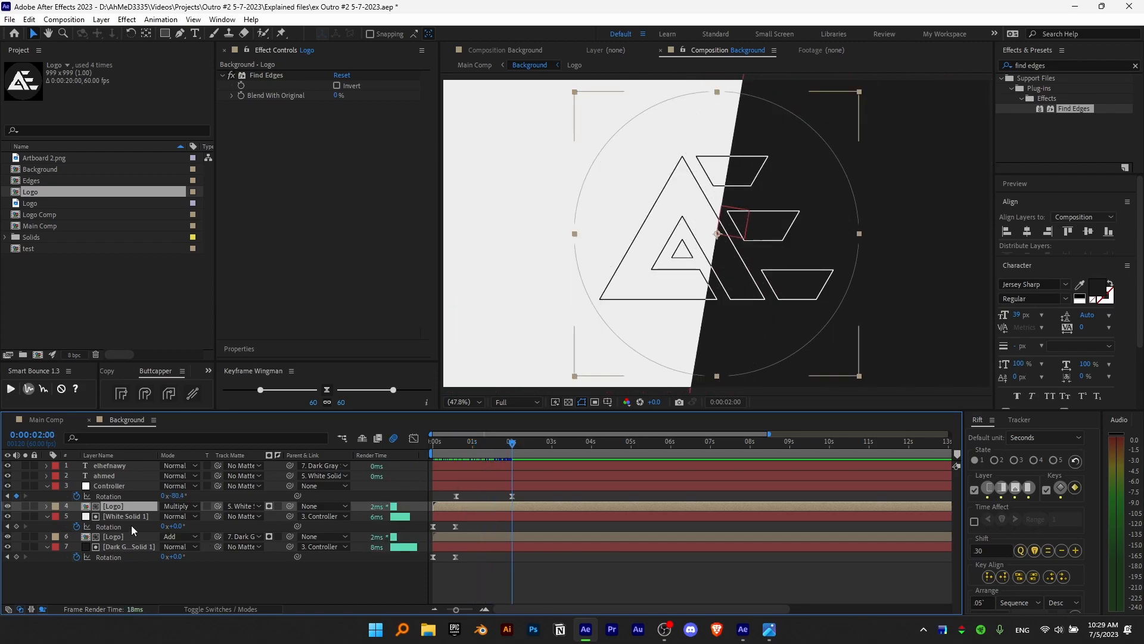
pyautogui.press('p')
pyautogui.click(77, 517)
pyautogui.moveTo(518, 516); pyautogui.dragTo(529, 517)
pyautogui.moveTo(674, 234); pyautogui.dragTo(696, 3)
pyautogui.scroll(1, 690, 155)
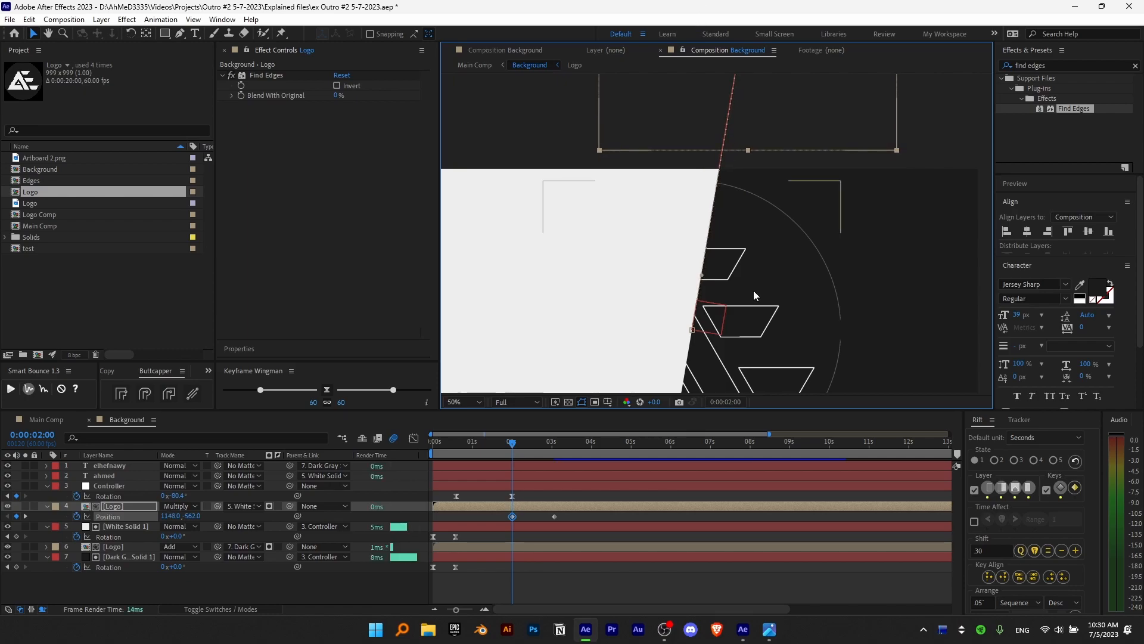
# - Keyframe the Add Logo layer's position from 780, 1629 below the frame at 0:00:02:00 to 960, 540 at about 3 seconds, and preview it
pyautogui.click(118, 549)
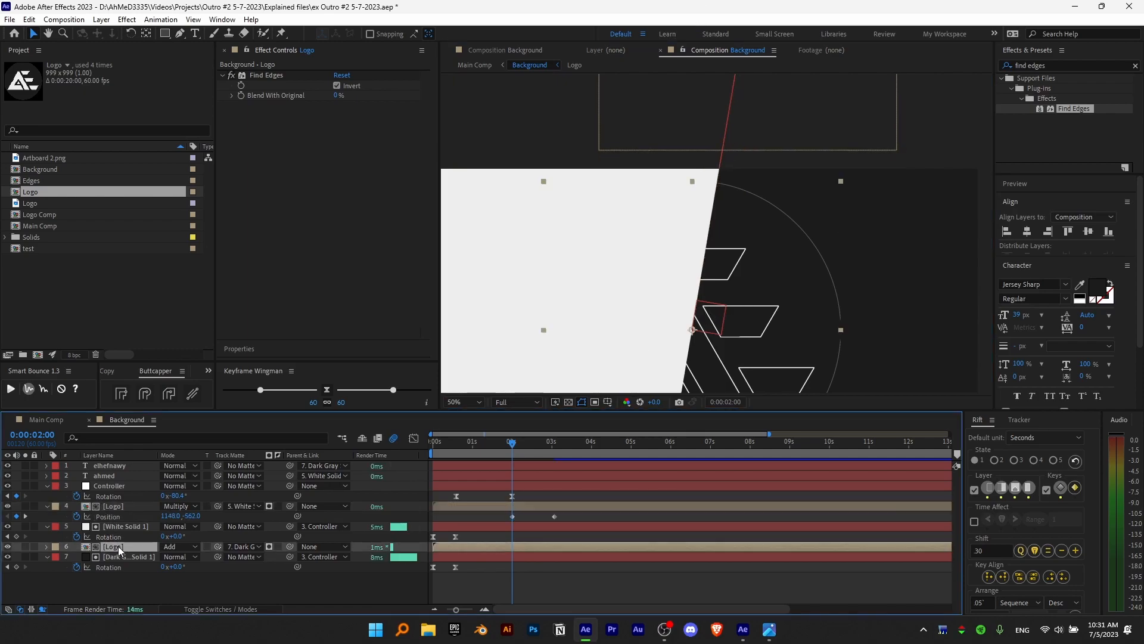
pyautogui.press('p')
pyautogui.click(76, 557)
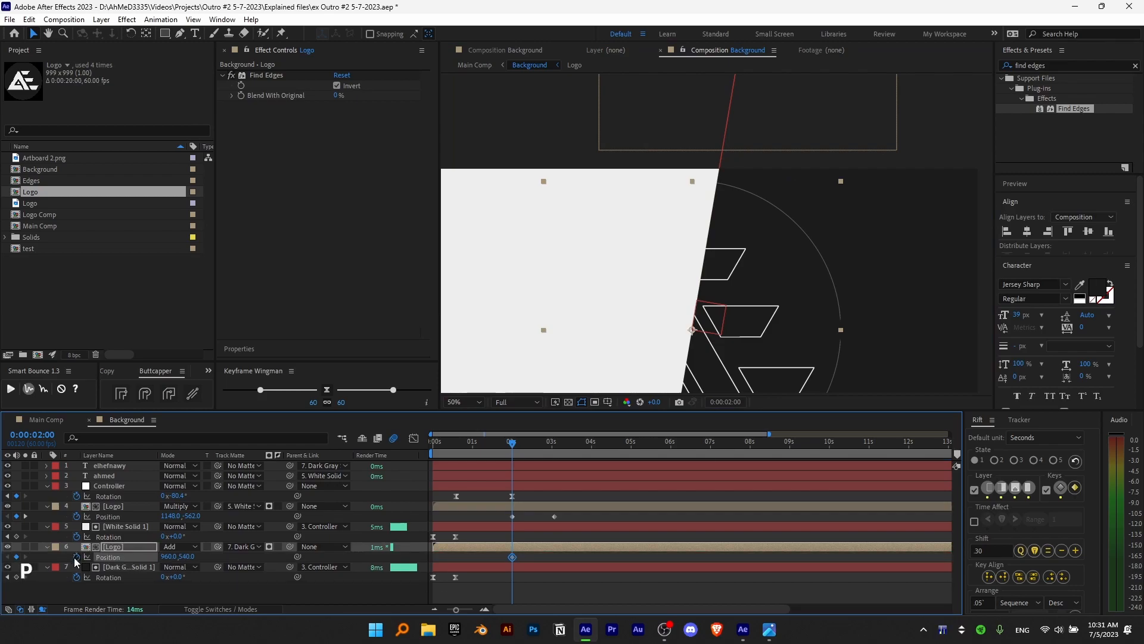
pyautogui.scroll(-2, 640, 95)
pyautogui.moveTo(720, 228); pyautogui.dragTo(687, 400)
pyautogui.press('space')
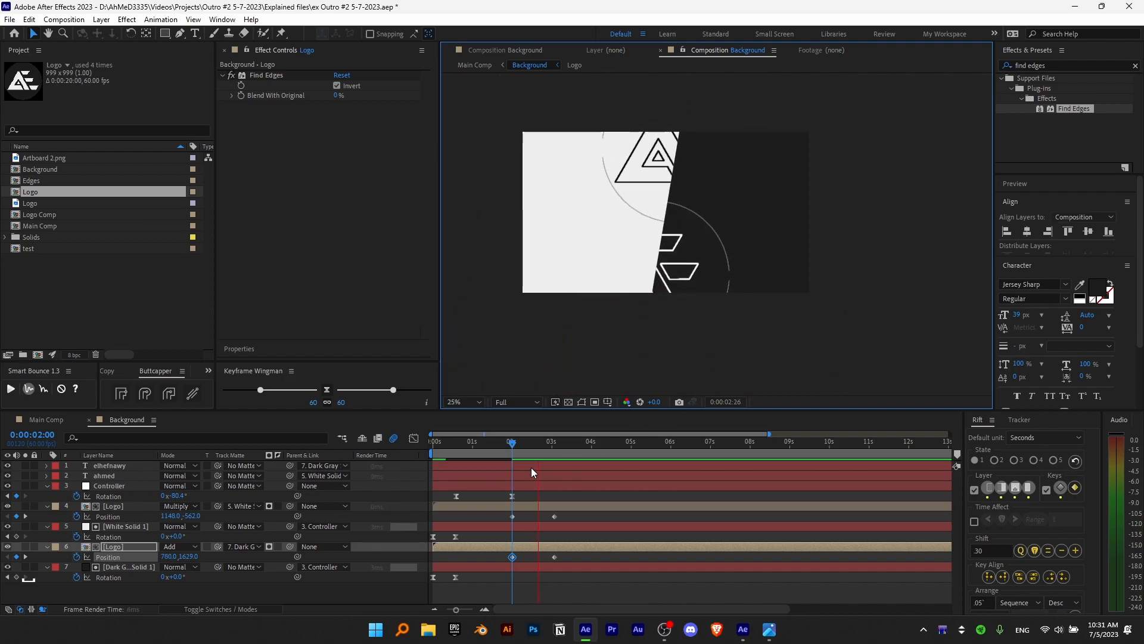
pyautogui.press('space')
# - Easy-ease both Logo layers' position keyframes and shape the speed curve to start fast and slow down gradually
pyautogui.moveTo(499, 511); pyautogui.dragTo(457, 581)
pyautogui.press('F9')
pyautogui.click(414, 439)
pyautogui.hotkey('ctrl', 'z')
pyautogui.scroll(5, 540, 570)
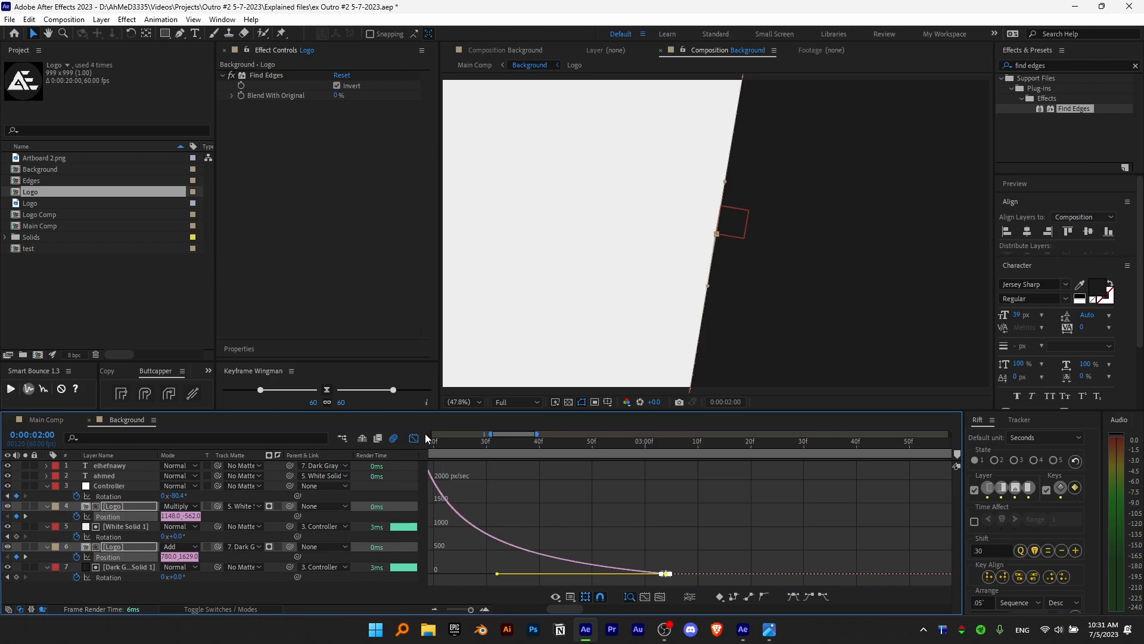
# - Shift both Logo layers' position keyframes about one second earlier, so the slide-in runs from about 1 to 2 seconds
pyautogui.click(414, 440)
pyautogui.scroll(-6, 705, 521)
pyautogui.moveTo(465, 447); pyautogui.dragTo(411, 451)
pyautogui.press('space')
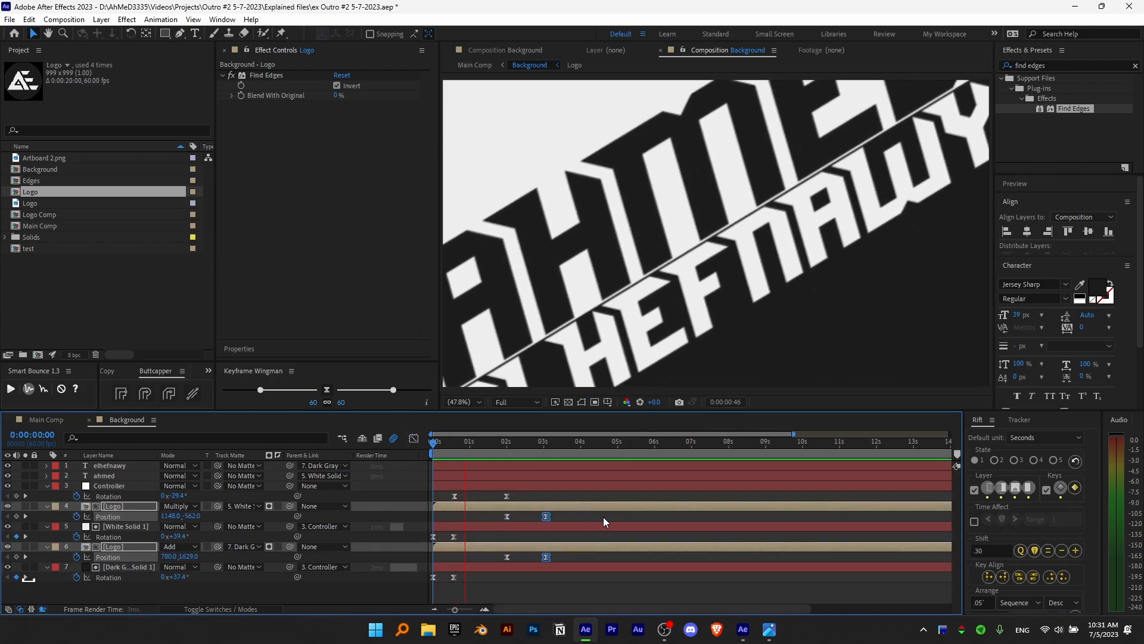
pyautogui.press('space')
pyautogui.moveTo(556, 513); pyautogui.dragTo(500, 561)
pyautogui.moveTo(506, 517); pyautogui.dragTo(472, 516)
pyautogui.moveTo(463, 449); pyautogui.dragTo(490, 456)
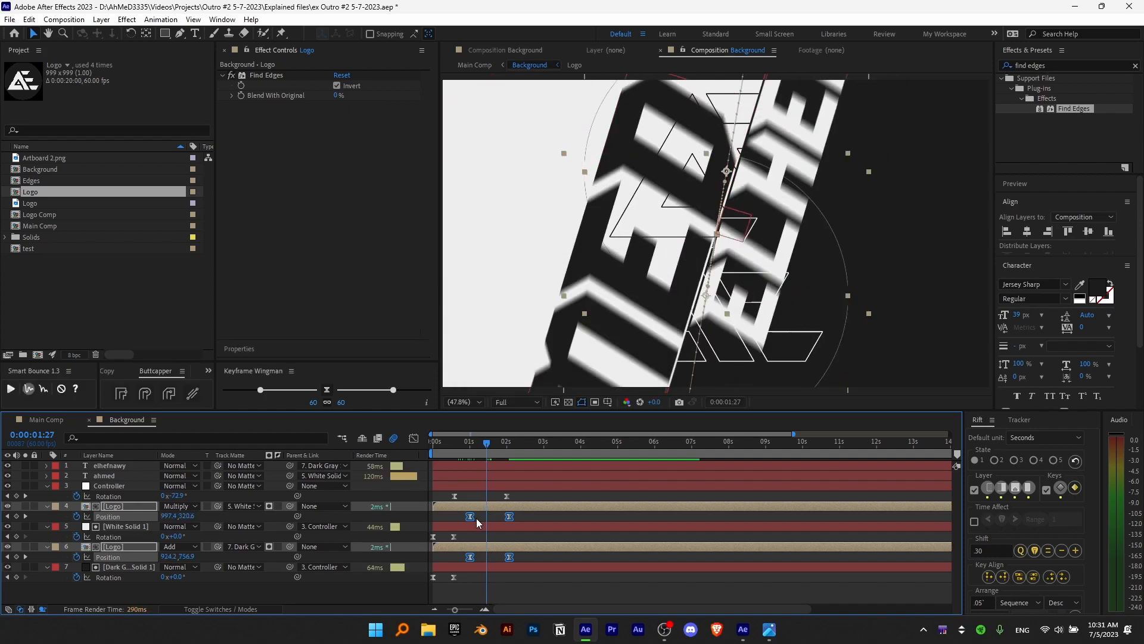
# - Shorten the Logo layers' slide-in to run from about 1.4 to 2 seconds and preview it
pyautogui.moveTo(477, 520); pyautogui.dragTo(504, 523)
pyautogui.press('space')
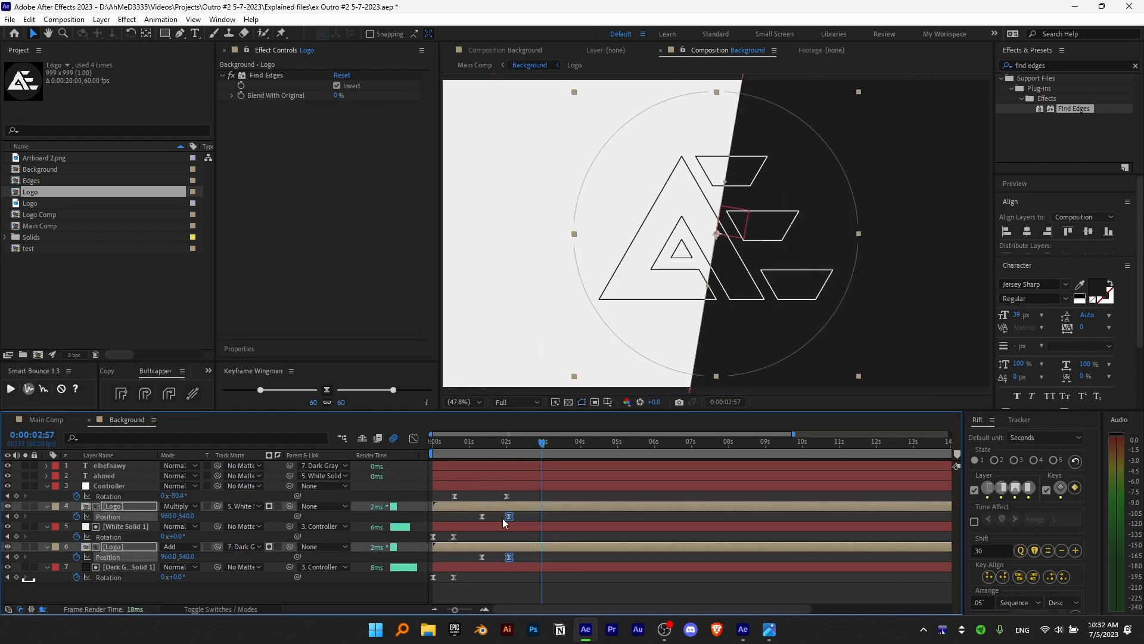
pyautogui.moveTo(483, 444); pyautogui.dragTo(489, 449)
pyautogui.moveTo(482, 517); pyautogui.dragTo(486, 520)
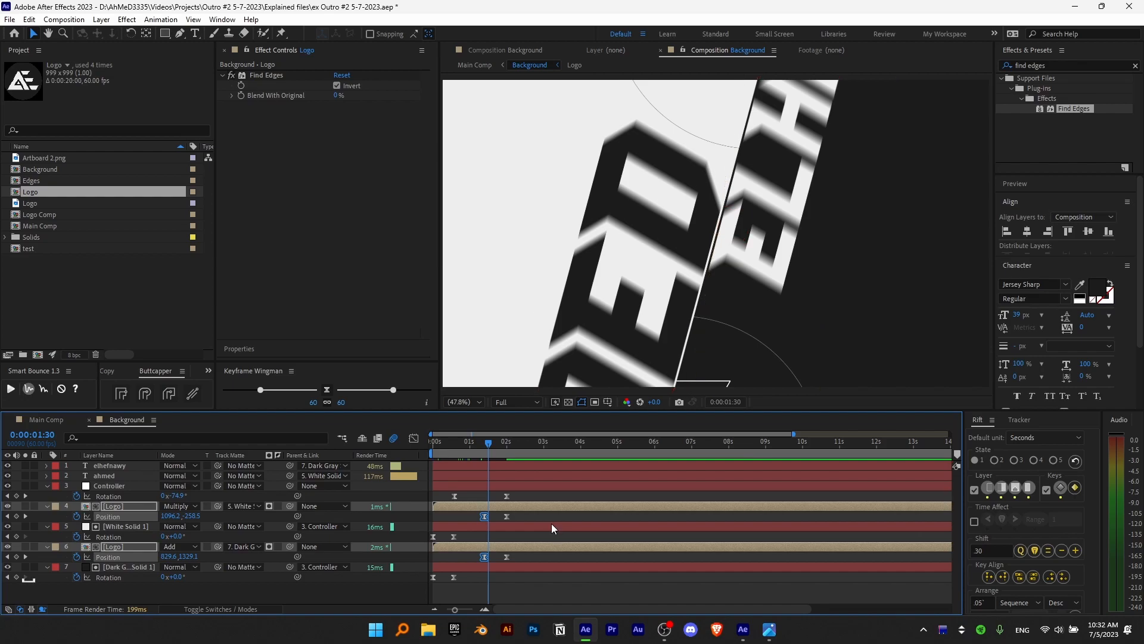
pyautogui.press('space')
# - In the Background composition, delay the two name texts' and Controller's last keyframes to about 2.7 seconds, along with both Logo layers' position keyframes, and check in Main Comp
pyautogui.press('Home')
pyautogui.click(65, 421)
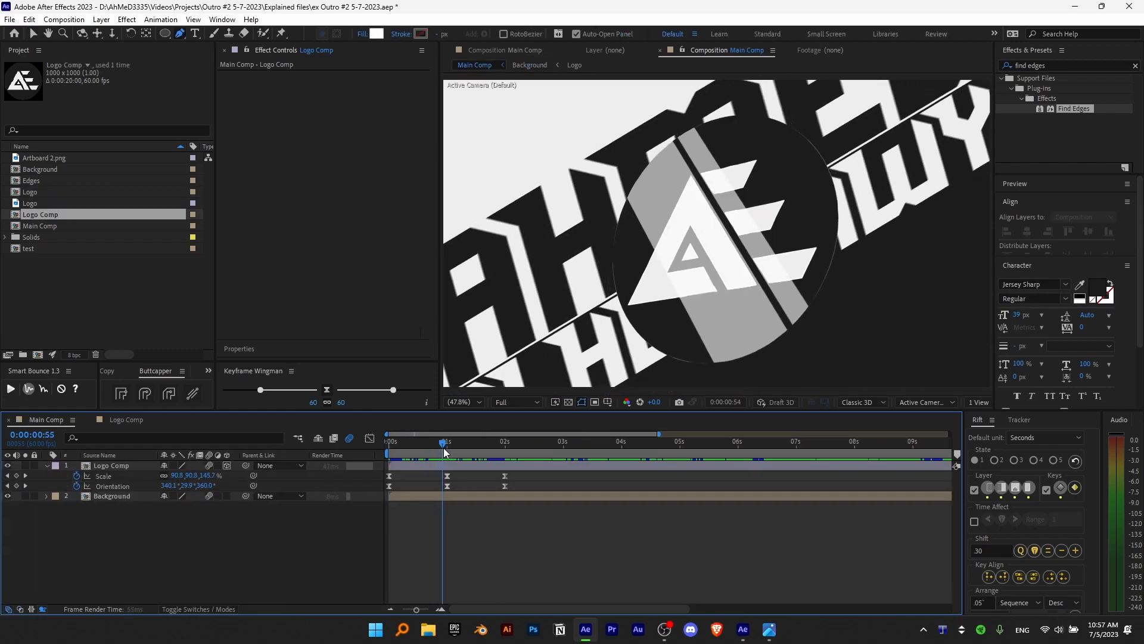
pyautogui.moveTo(444, 444)
pyautogui.mouseDown()
pyautogui.moveTo(467, 456)
pyautogui.moveTo(456, 450)
pyautogui.mouseUp()
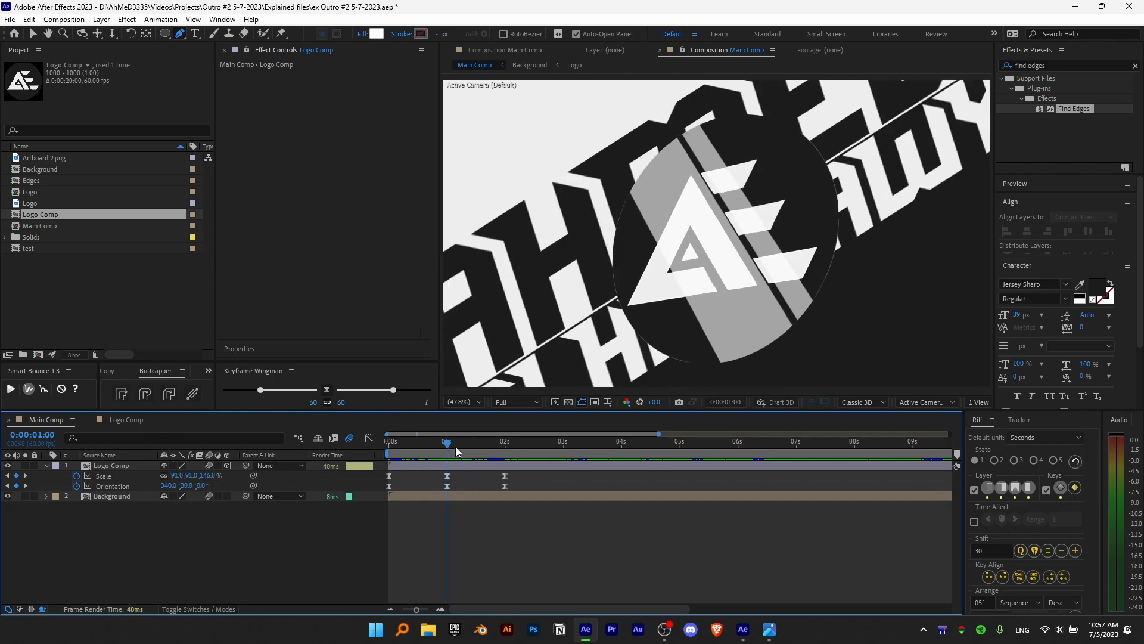
pyautogui.click(126, 418)
pyautogui.click(48, 419)
pyautogui.doubleClick(103, 496)
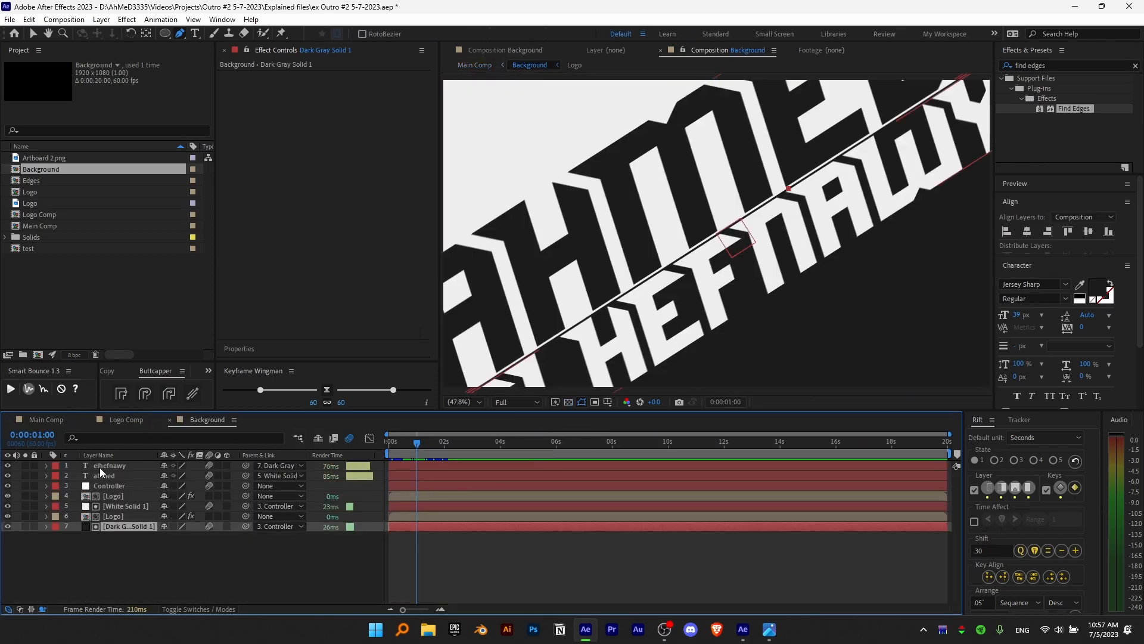
pyautogui.keyDown('shift'); pyautogui.click(99, 467); pyautogui.keyUp('shift')
pyautogui.press('u')
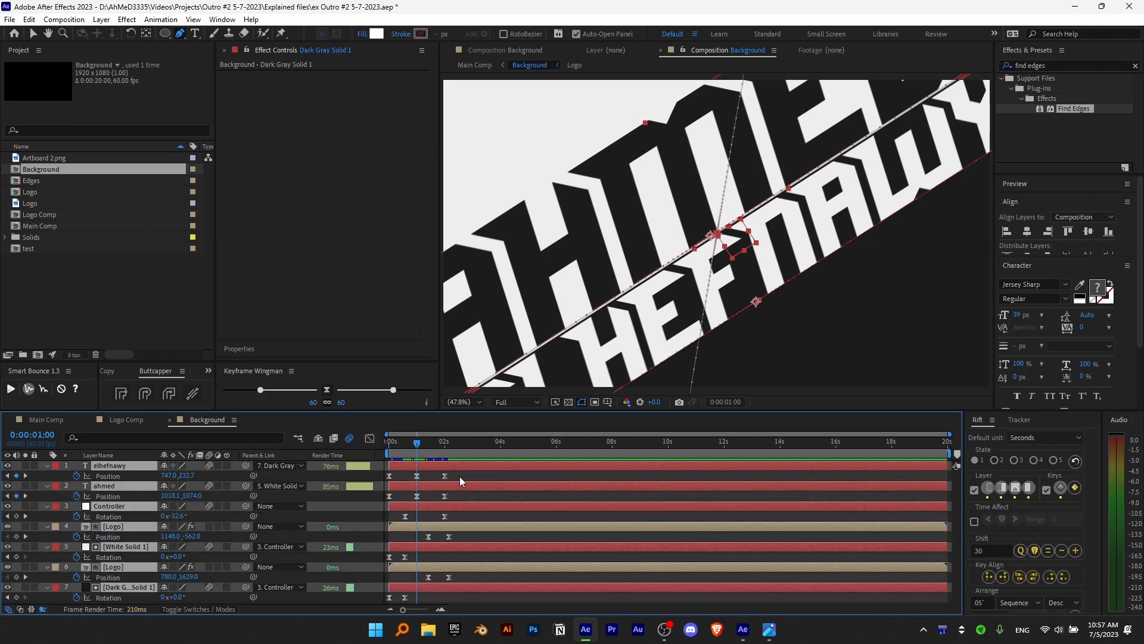
pyautogui.moveTo(460, 475); pyautogui.dragTo(420, 598)
pyautogui.moveTo(446, 477); pyautogui.dragTo(465, 478)
pyautogui.click(71, 420)
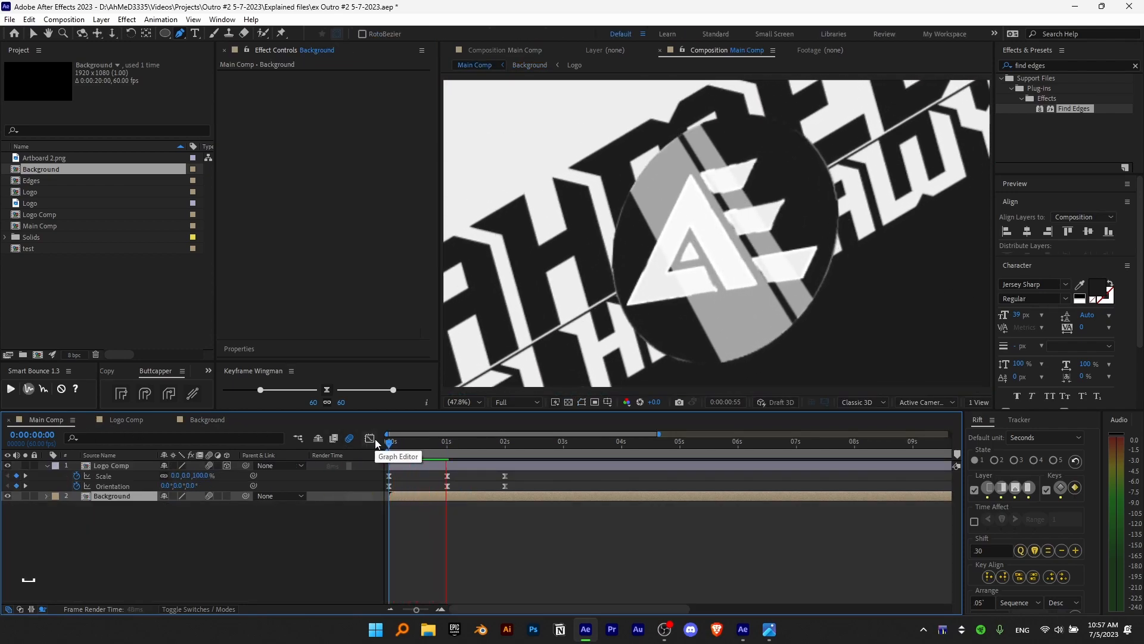
pyautogui.moveTo(446, 446); pyautogui.dragTo(495, 450)
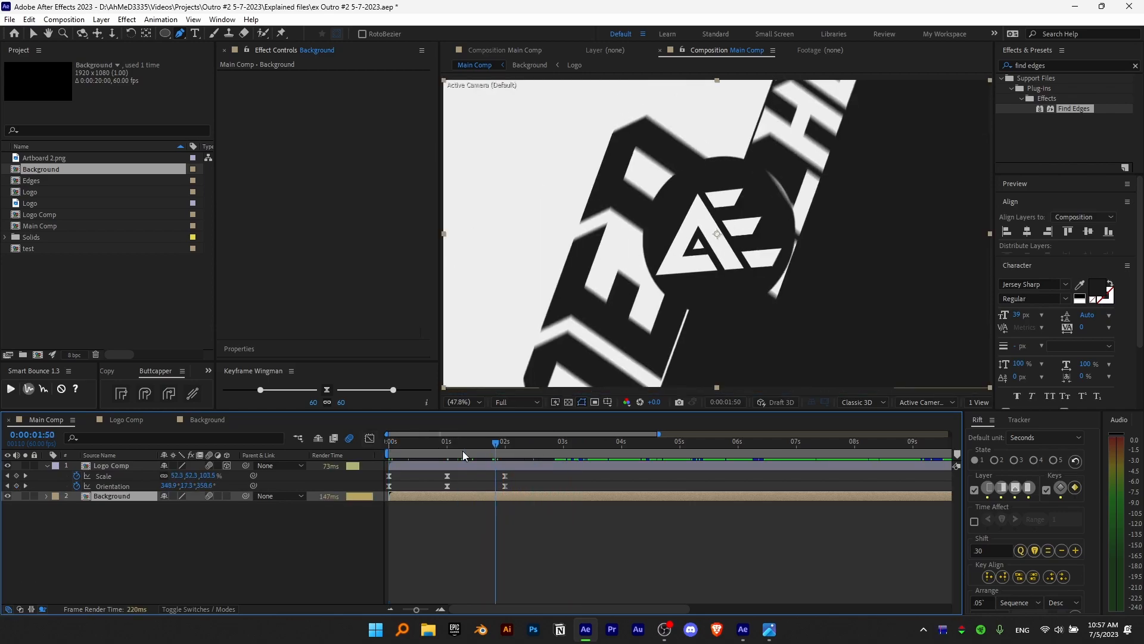
# - Move both Logo layers' position keyframes in the Background composition earlier, to start at about 0:00:01:49, and preview the timing
pyautogui.click(203, 419)
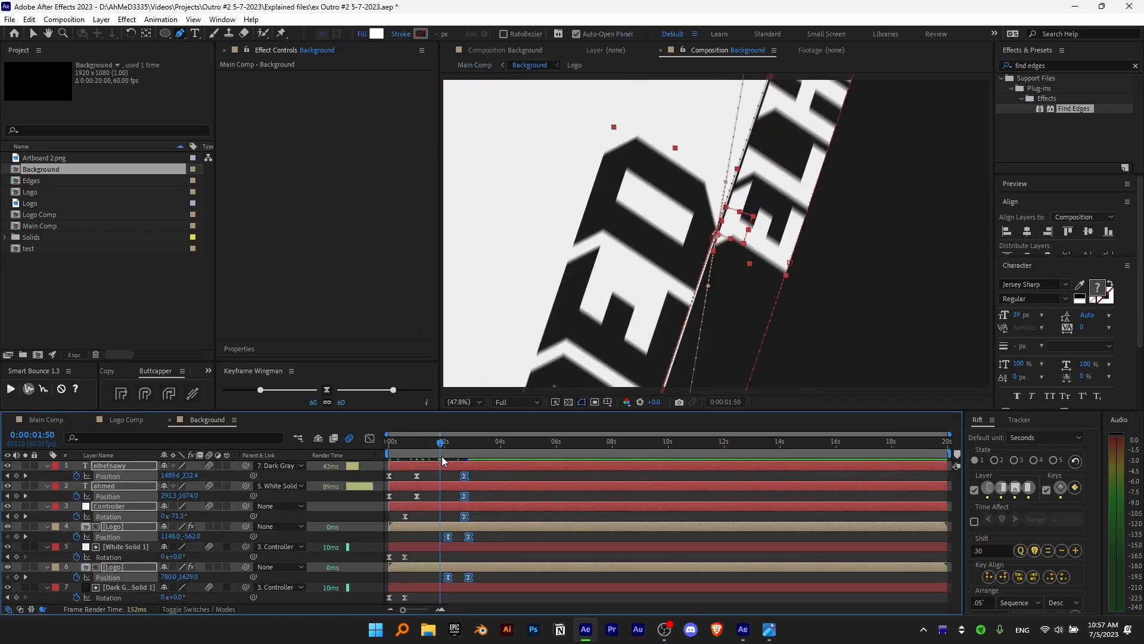
pyautogui.moveTo(484, 534); pyautogui.dragTo(446, 584)
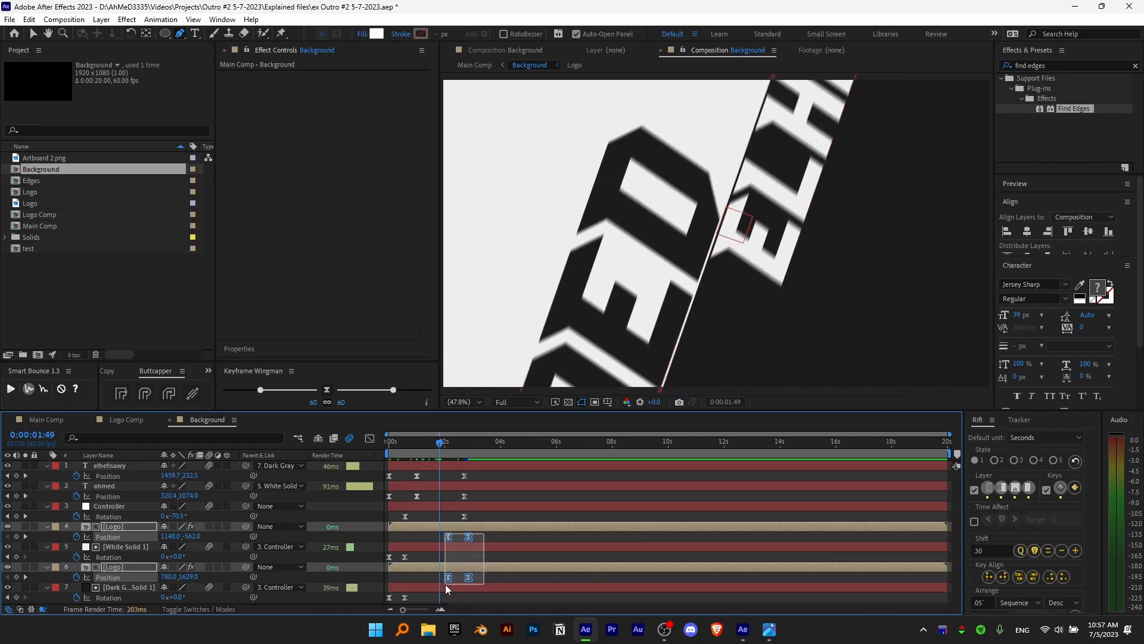
pyautogui.moveTo(448, 536); pyautogui.dragTo(438, 540)
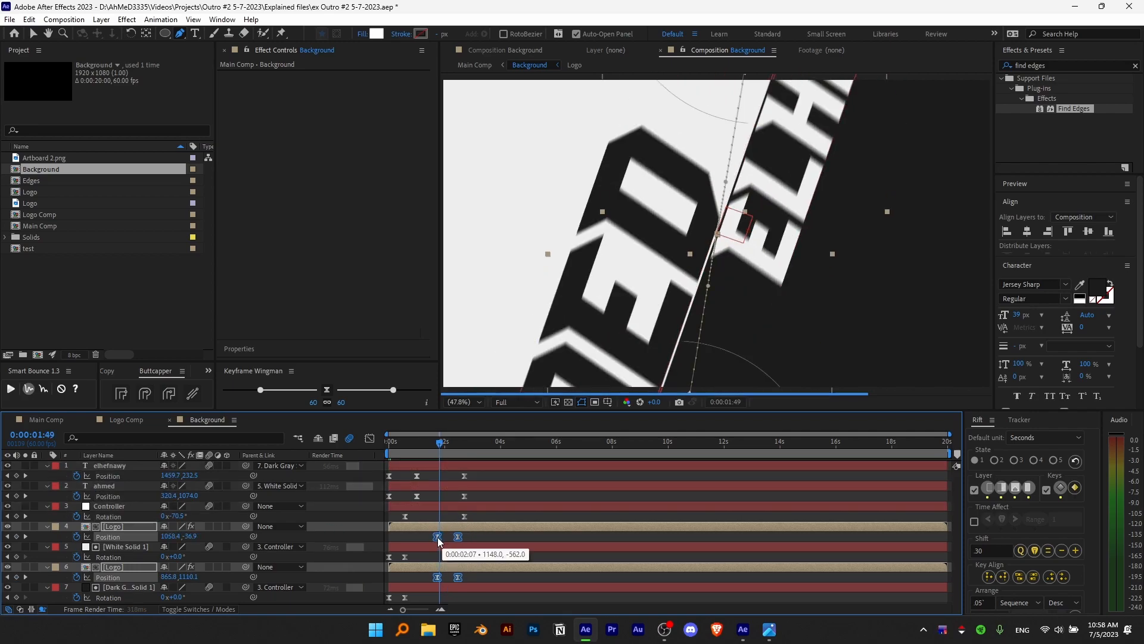
pyautogui.click(421, 445)
pyautogui.press('space')
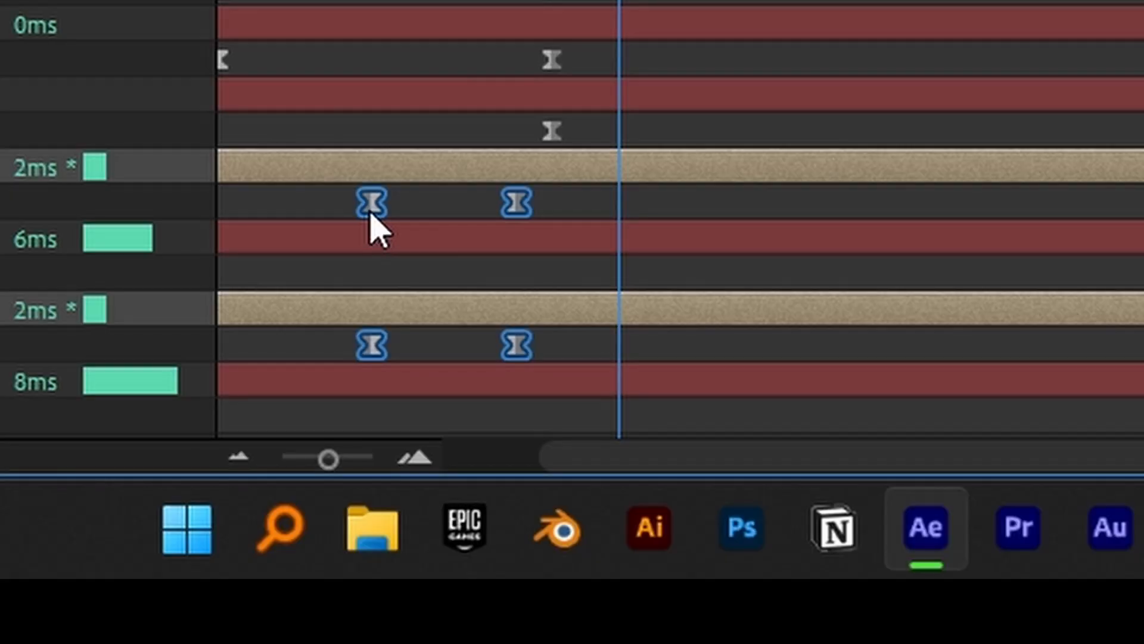
pyautogui.moveTo(371, 210); pyautogui.dragTo(371, 227)
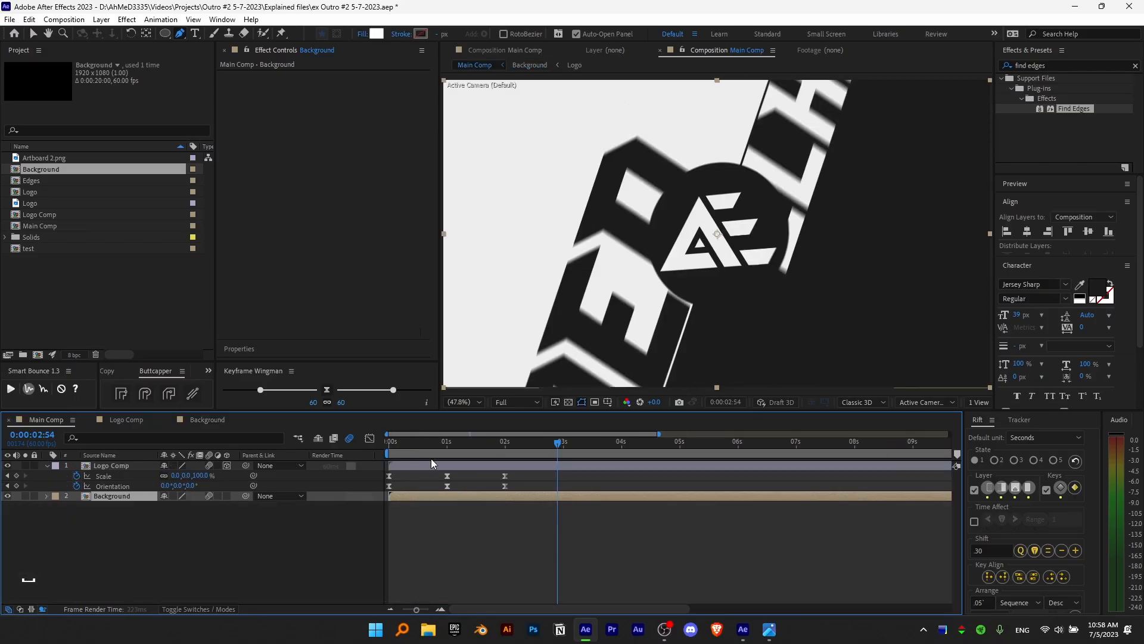
pyautogui.moveTo(415, 446); pyautogui.dragTo(356, 449)
pyautogui.press('space')
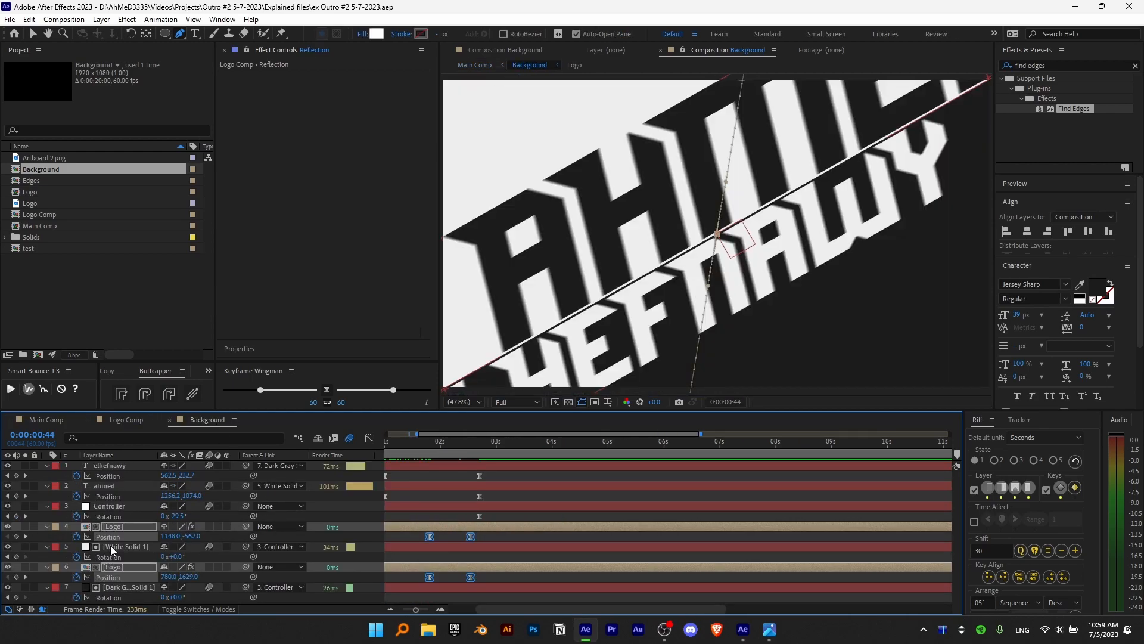
# - Try to delay the Controller layer's first rotation keyframe to about 1 second, preview it, and undo the change
pyautogui.click(112, 507)
pyautogui.hscroll(-2, 452, 558)
pyautogui.moveTo(421, 516); pyautogui.dragTo(445, 517)
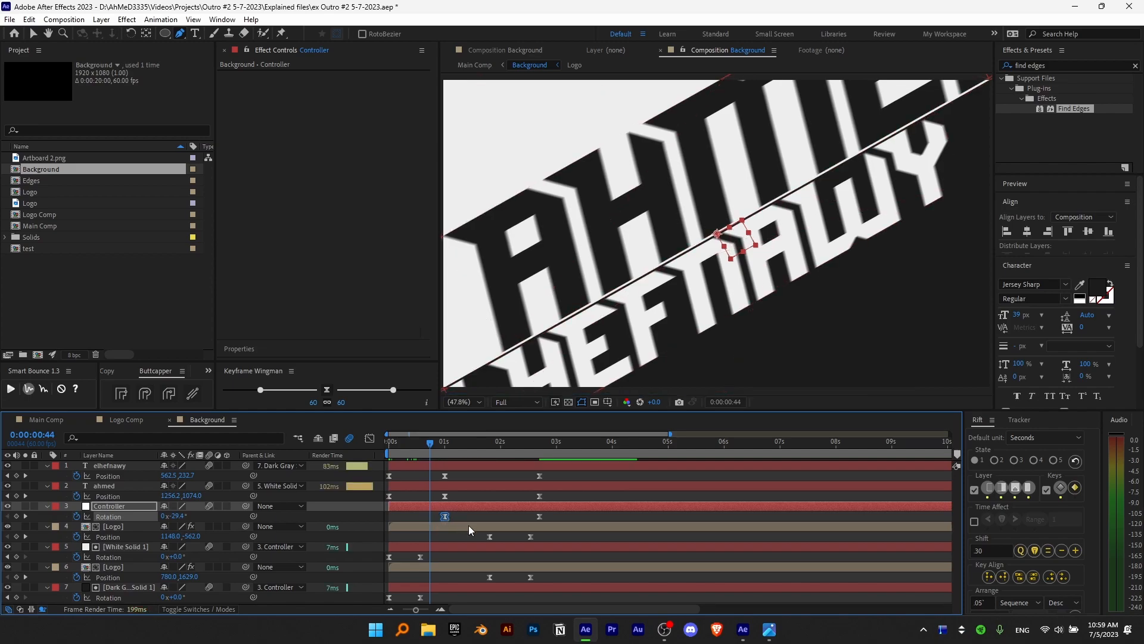
pyautogui.press('space')
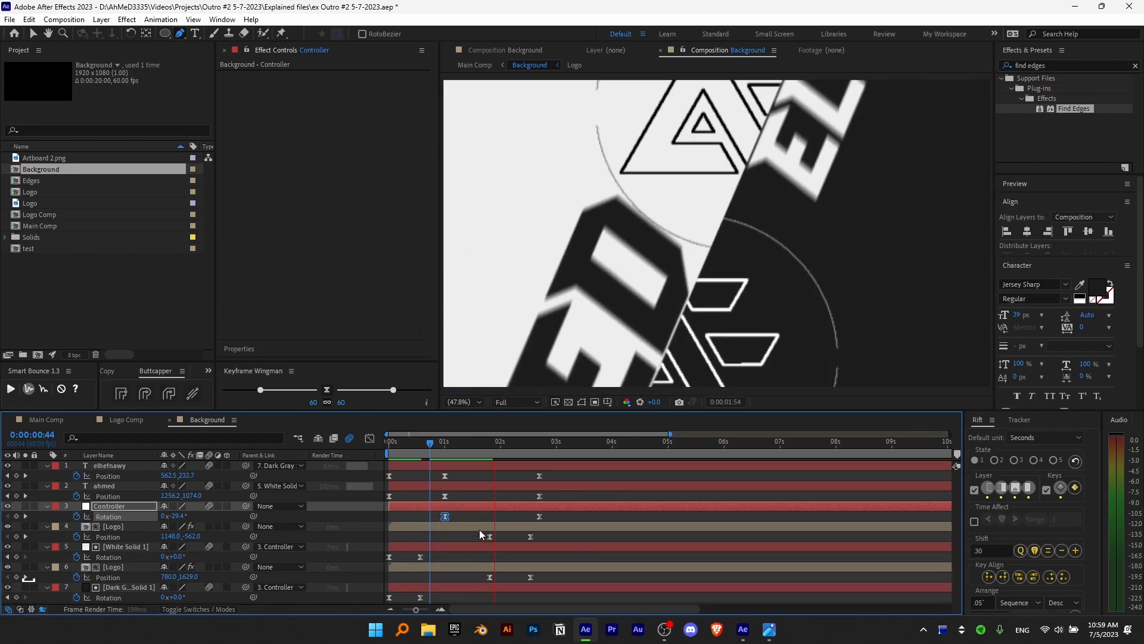
pyautogui.hotkey('ctrl', 'z')
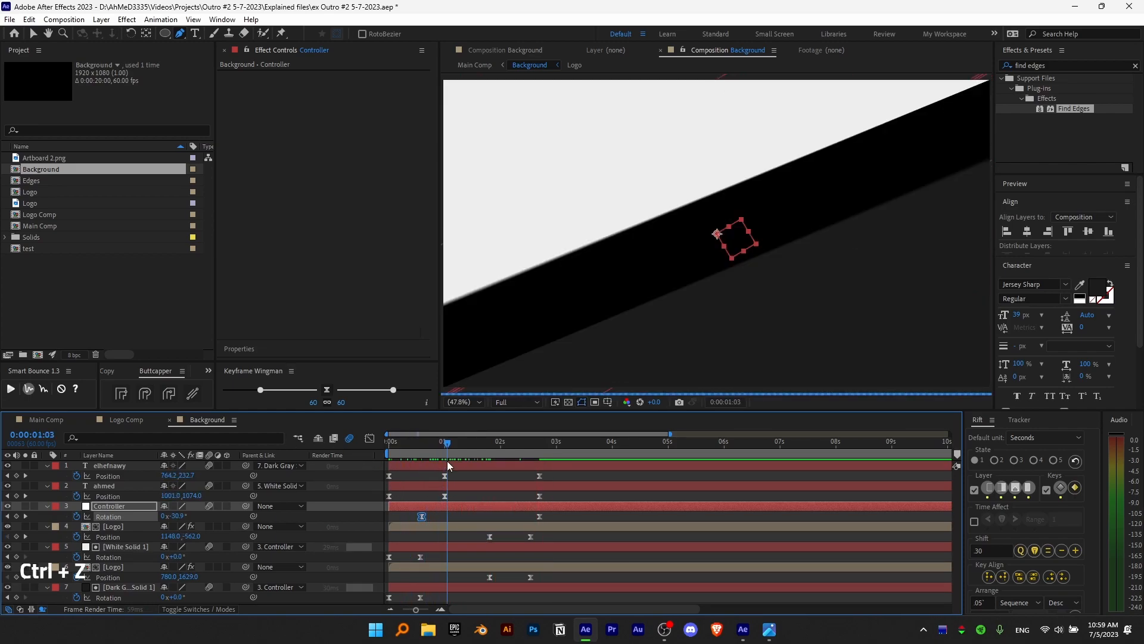
# - Move the Controller layer's first rotation keyframe to about 1 second and preview the animation in Main Comp
pyautogui.moveTo(424, 517); pyautogui.dragTo(442, 520)
pyautogui.click(457, 520)
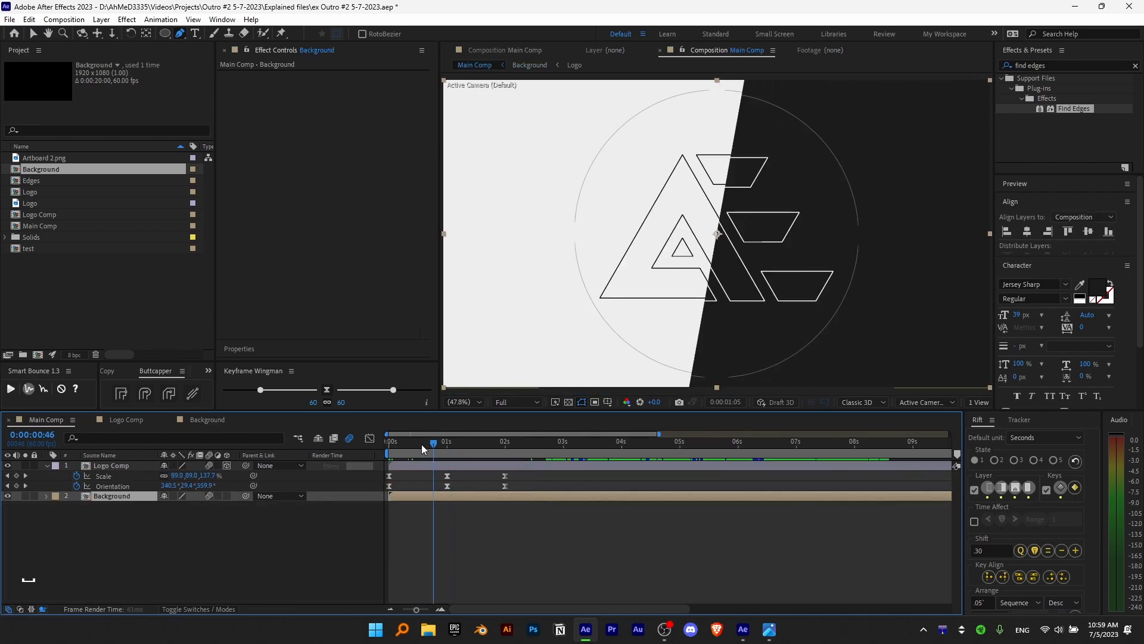
pyautogui.click(421, 444)
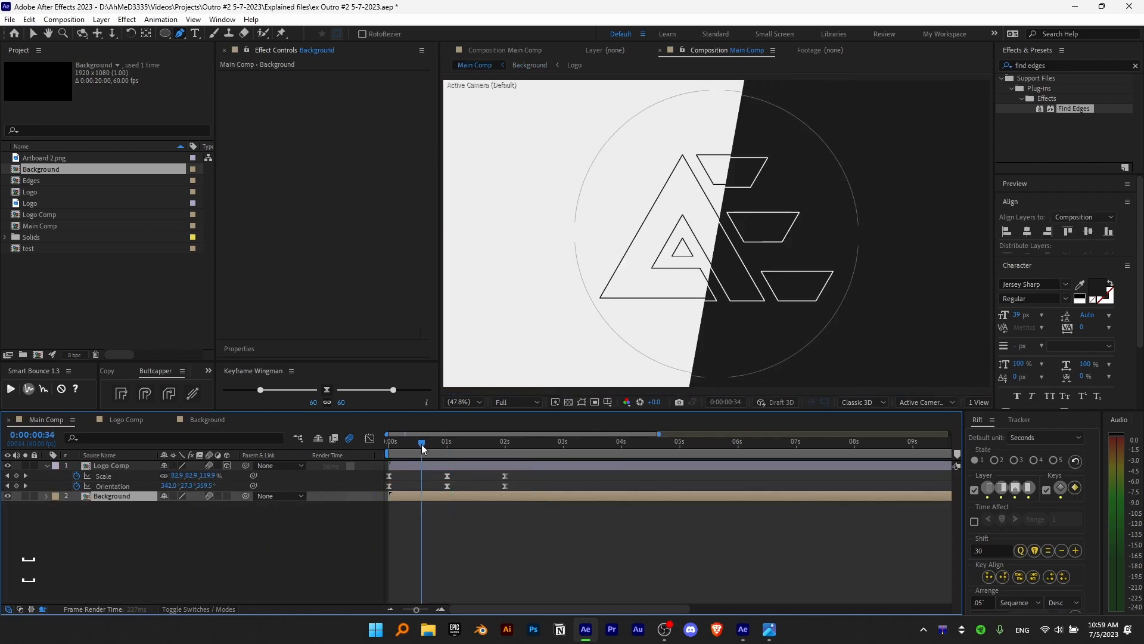
pyautogui.press('space')
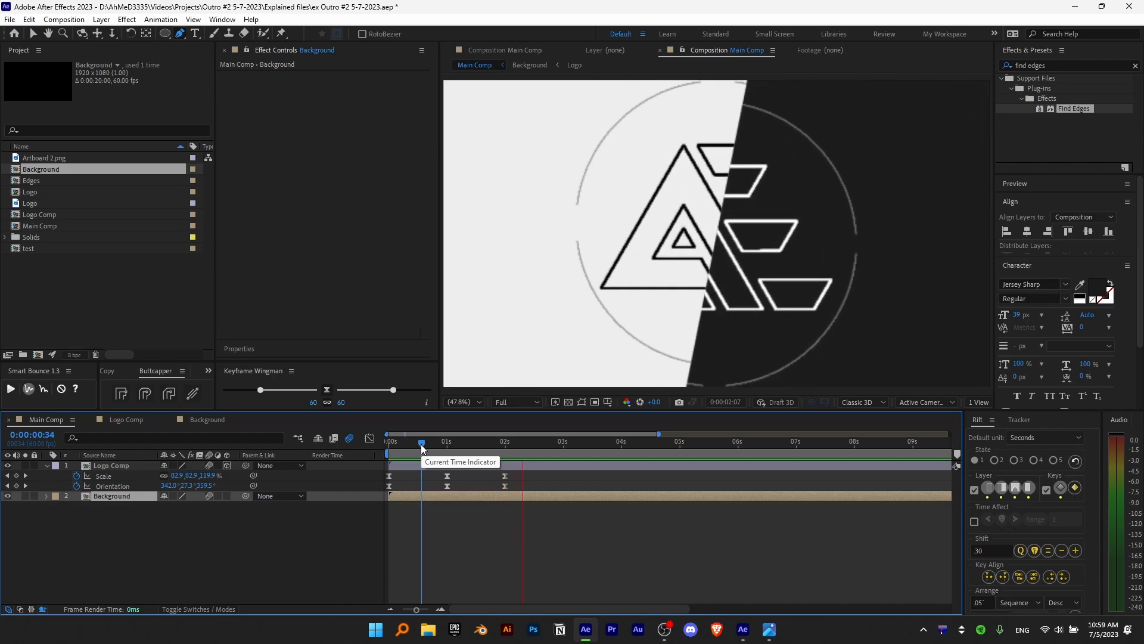
pyautogui.press('space')
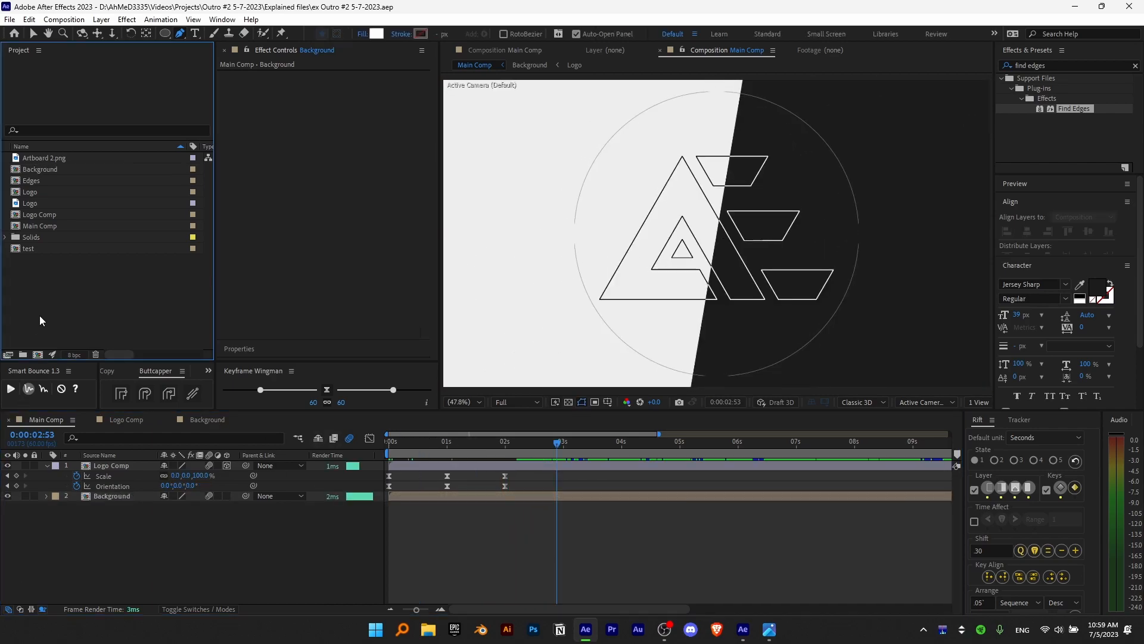
# - Start a new composition named Foreground with a size of 1920 by 1080 px
pyautogui.rightClick(40, 317)
pyautogui.click(83, 323)
pyautogui.write('Foreground')
pyautogui.press('Tab')
pyautogui.write('1920')
pyautogui.press('Tab')
pyautogui.write('1080')
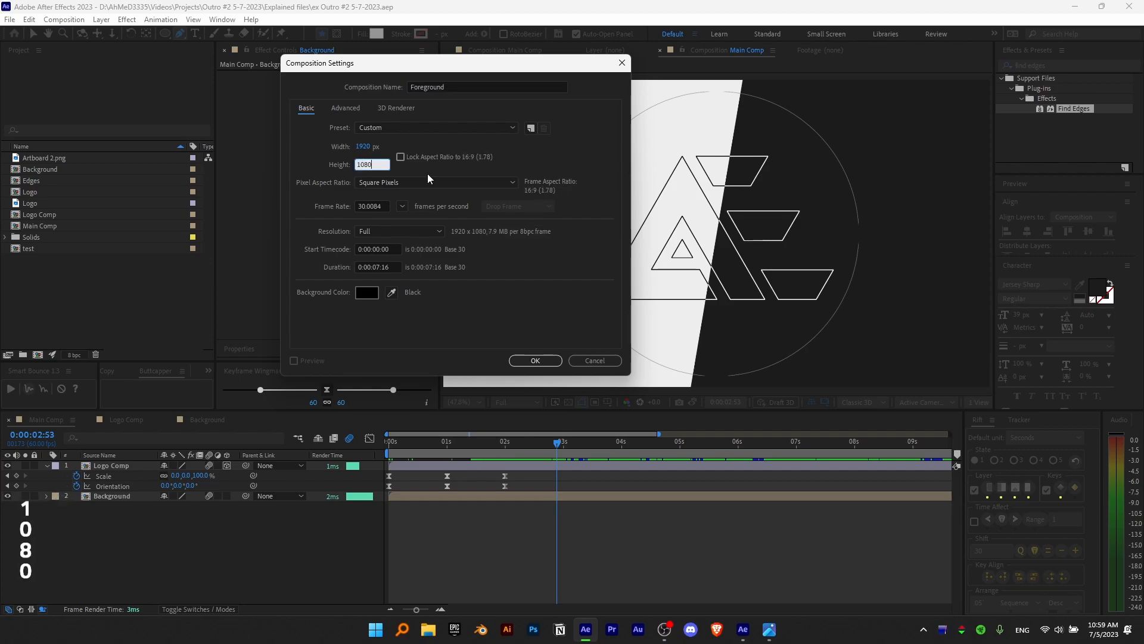
# - Set the Foreground composition's frame rate to 30 fps and its duration to 20 seconds, and create it
pyautogui.click(377, 206)
pyautogui.write('30')
pyautogui.press('Tab')
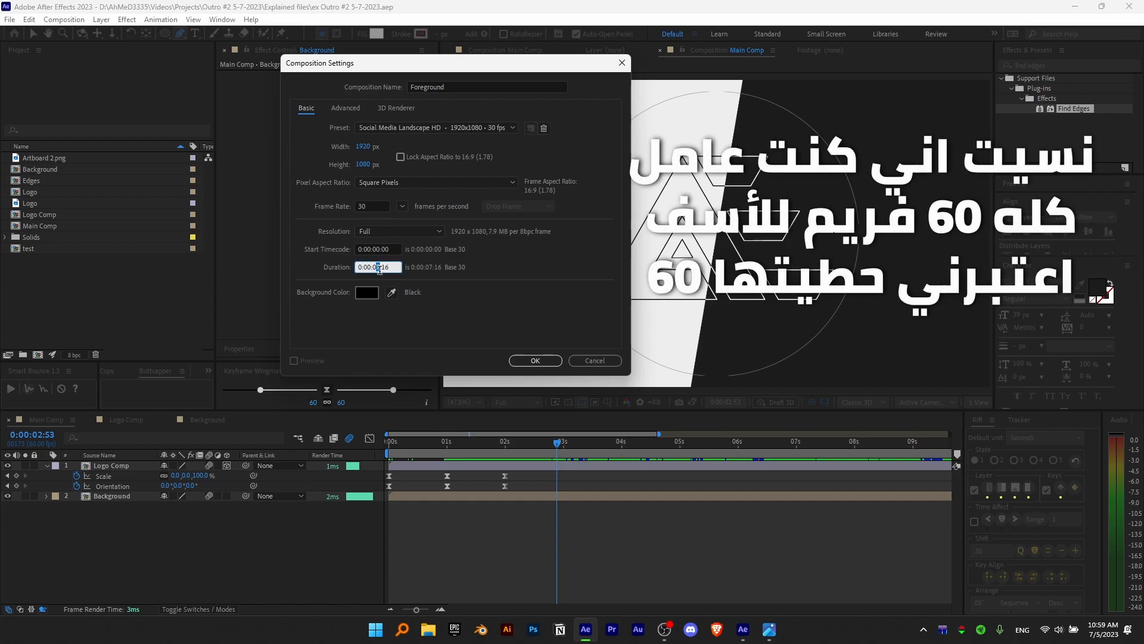
pyautogui.write('20')
pyautogui.moveTo(385, 267); pyautogui.dragTo(409, 277)
pyautogui.write('0')
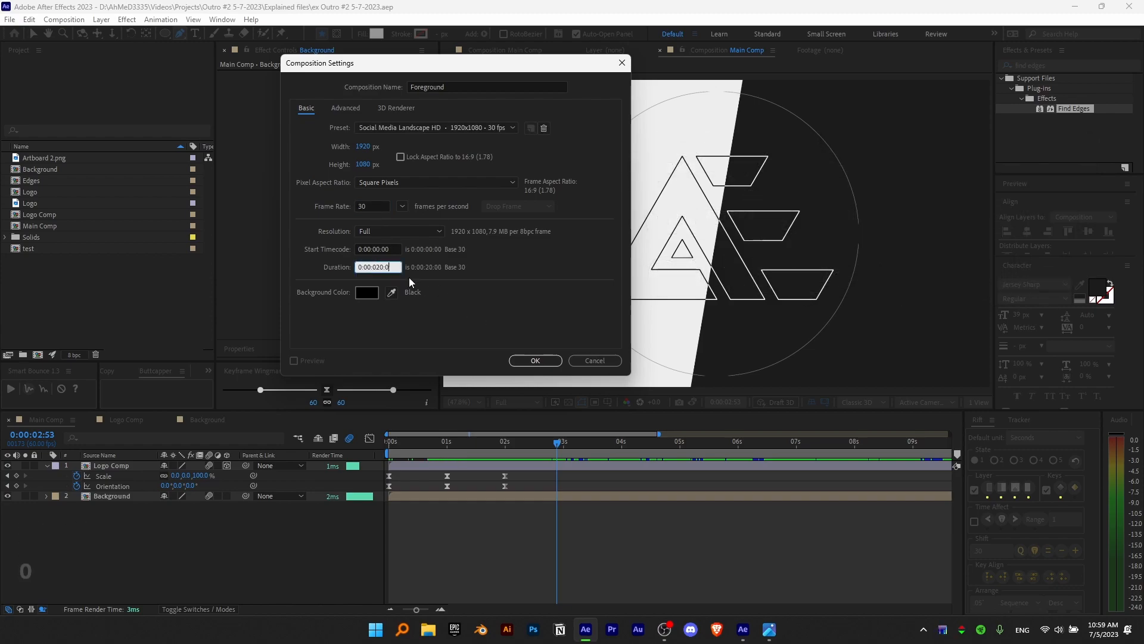
pyautogui.press('Return')
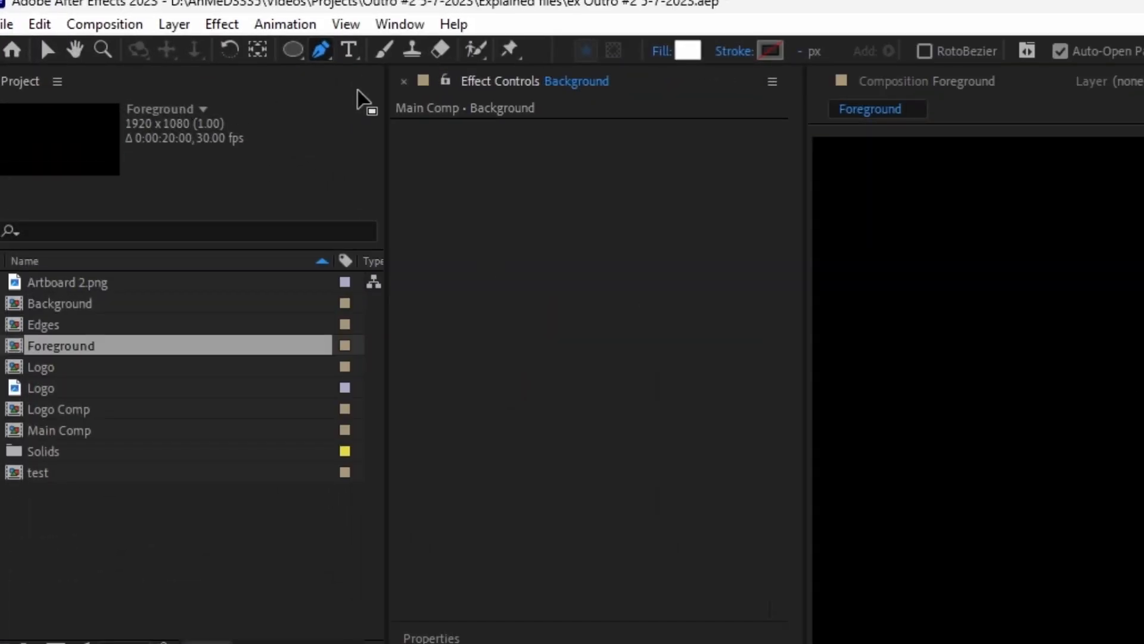
# - Add the text THANKS FOR WATCHING to the Foreground composition and colour it white (ffffff)
pyautogui.click(195, 33)
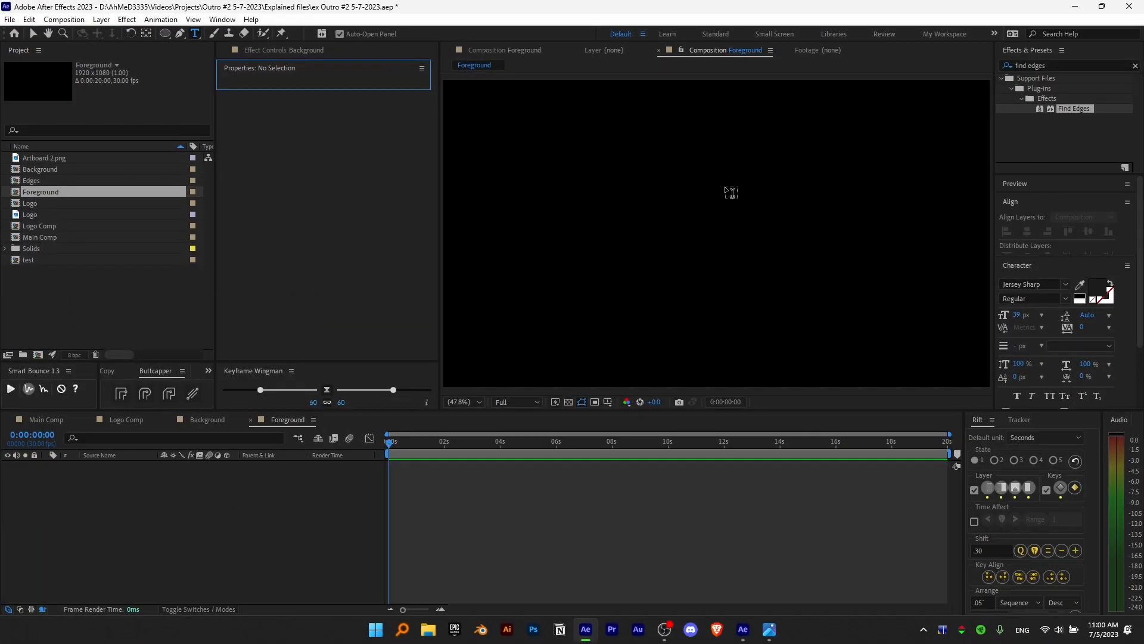
pyautogui.click(727, 190)
pyautogui.write('THANKS ')
pyautogui.write('FOR WATCHING')
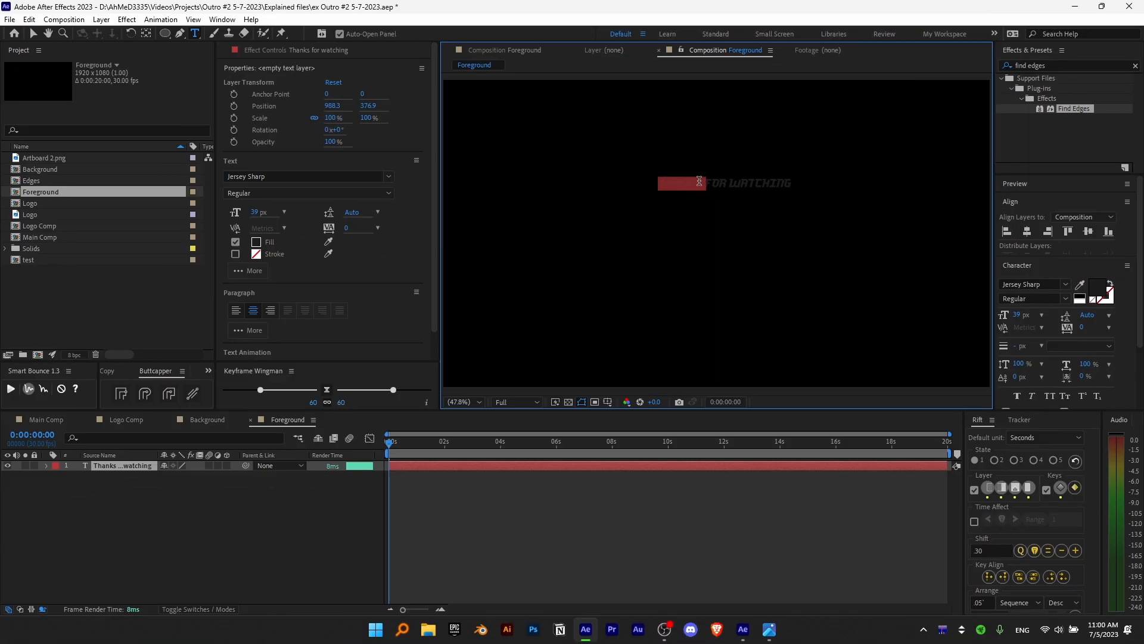
pyautogui.hotkey('ctrl', 'a')
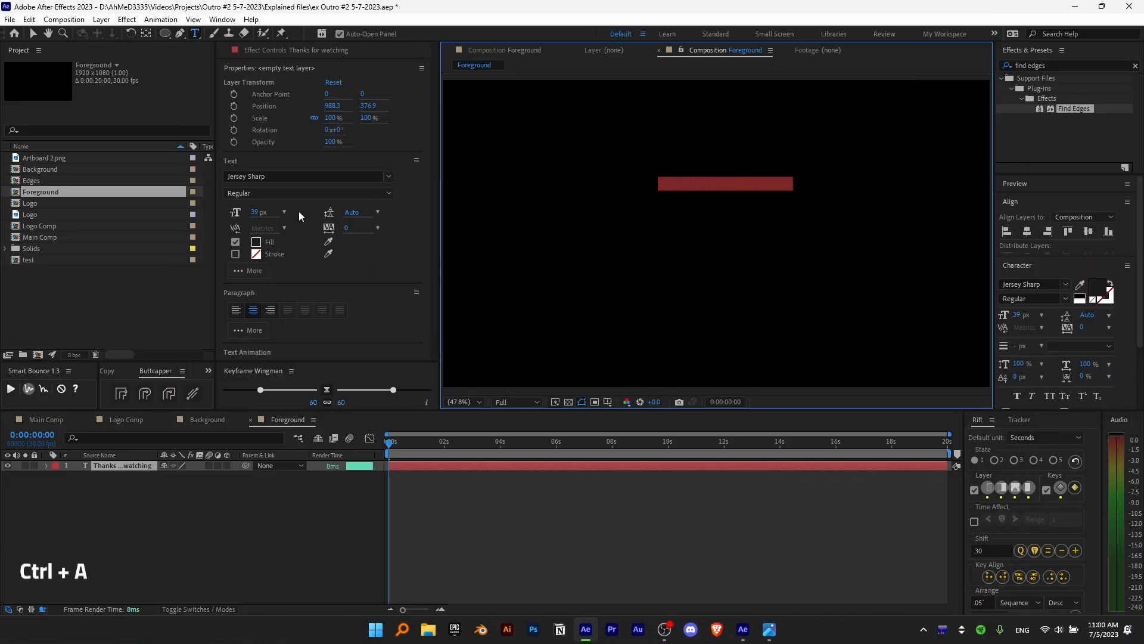
pyautogui.click(1096, 297)
pyautogui.write('ffffff')
pyautogui.press('Return')
# - Scale the THANKS FOR WATCHING text to about 242% and move it up near the frame's upper edge
pyautogui.press('s')
pyautogui.moveTo(197, 478); pyautogui.dragTo(282, 478)
pyautogui.press('v')
pyautogui.moveTo(774, 168); pyautogui.dragTo(775, 103)
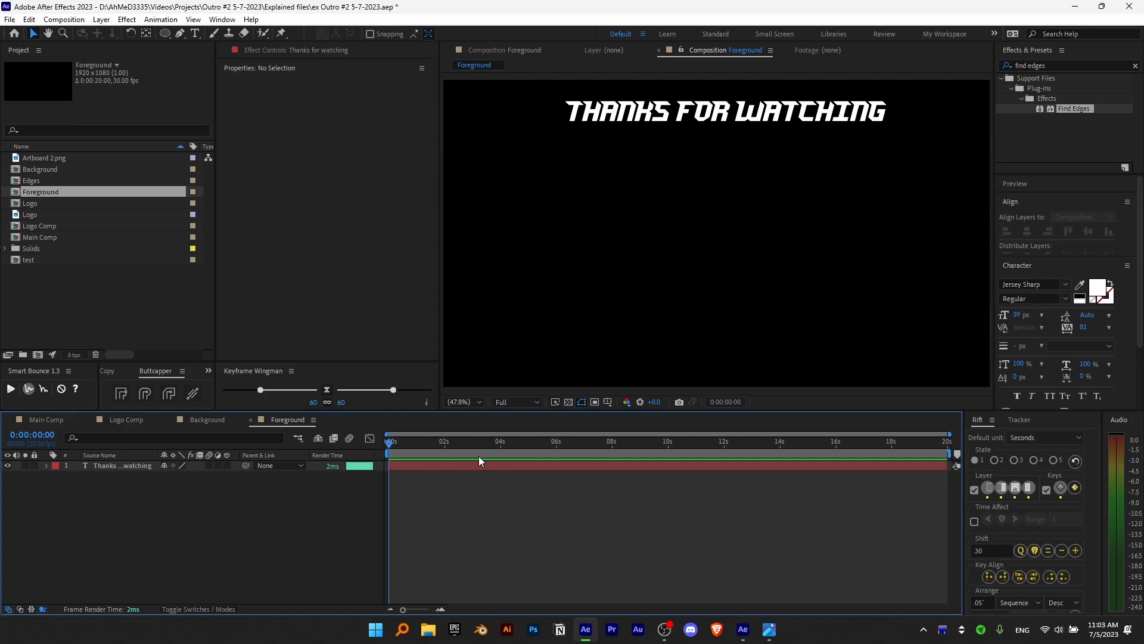
# - Set the character tracking for the THANKS FOR WATCHING text to 0
pyautogui.click(582, 120)
pyautogui.moveTo(1082, 327); pyautogui.dragTo(1044, 337)
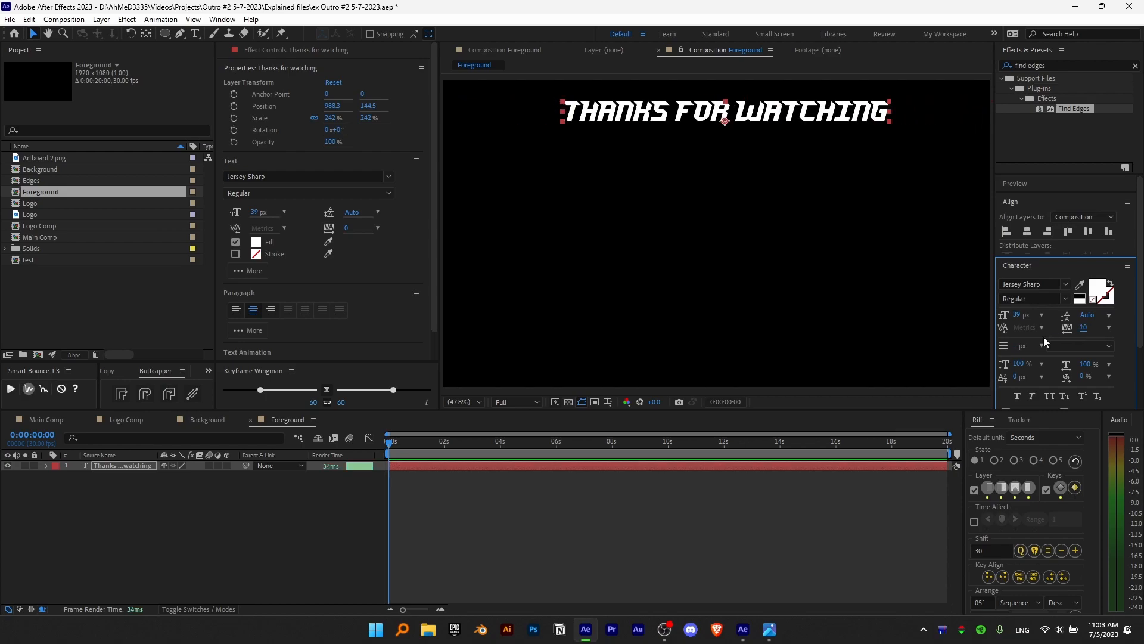
pyautogui.click(633, 362)
pyautogui.click(1083, 327)
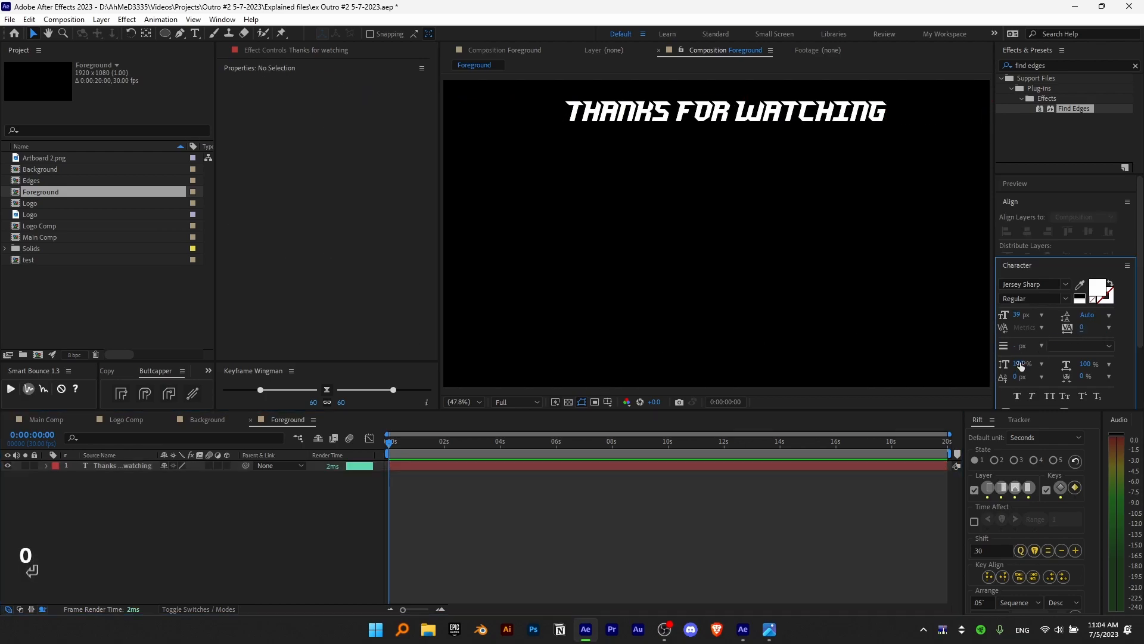
# - Add a Tracking animator to the THANKS FOR WATCHING text, try a wider tracking amount and undo it
pyautogui.click(82, 468)
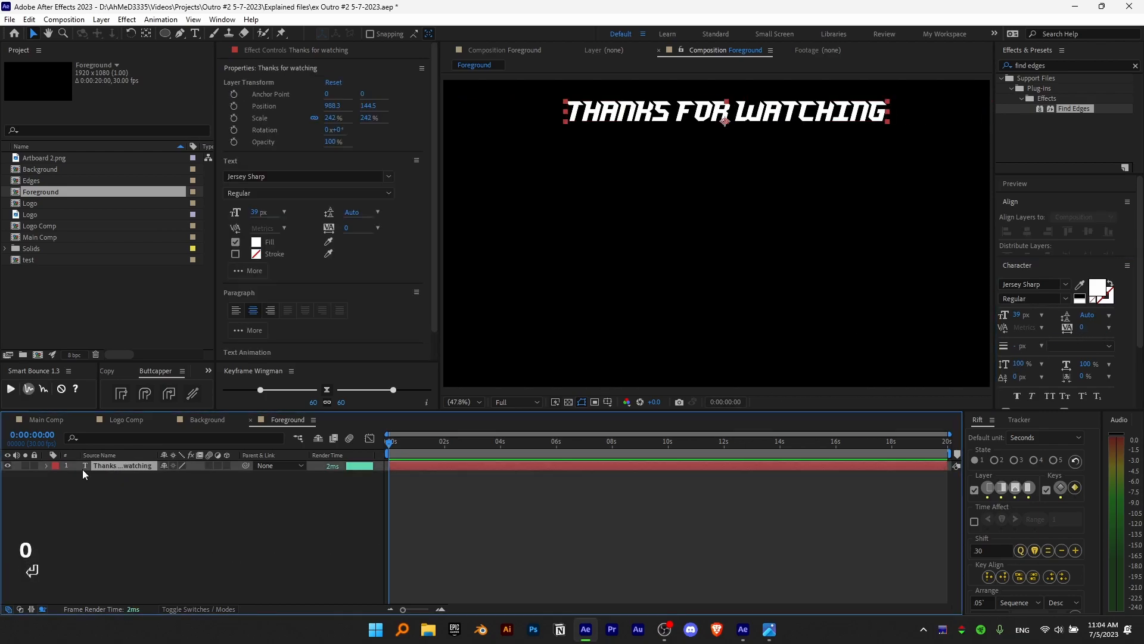
pyautogui.click(34, 466)
pyautogui.click(47, 466)
pyautogui.click(233, 477)
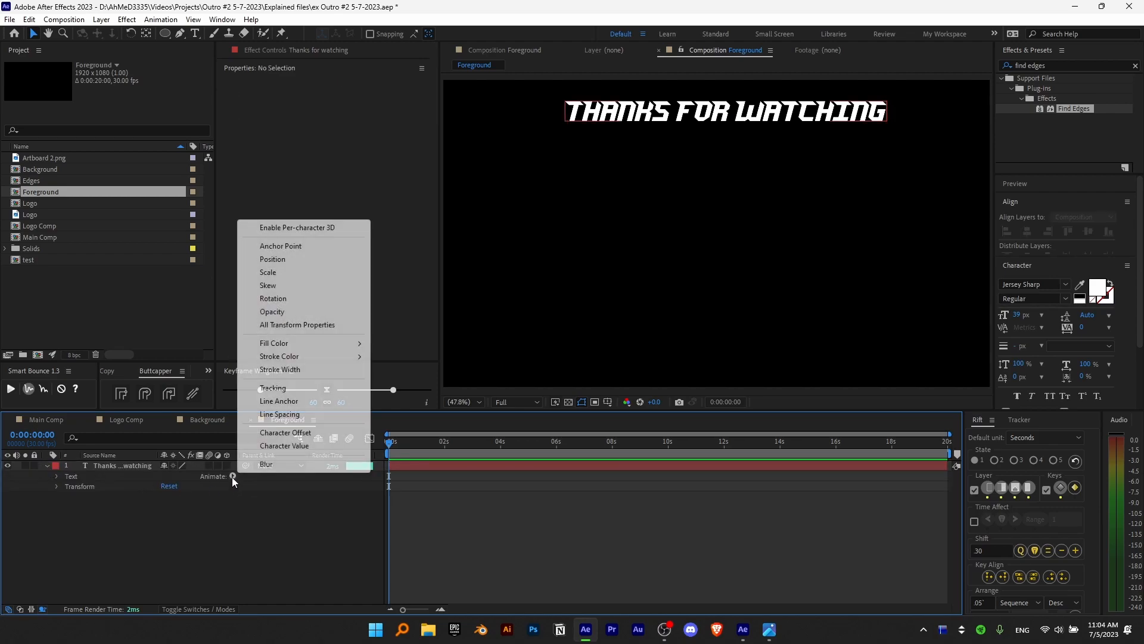
pyautogui.click(272, 388)
pyautogui.moveTo(165, 547); pyautogui.dragTo(208, 547)
pyautogui.hotkey('ctrl', 'z')
# - Keyframe the text's Tracking Amount at 14 at 0 seconds and 0 at 1 second
pyautogui.click(417, 448)
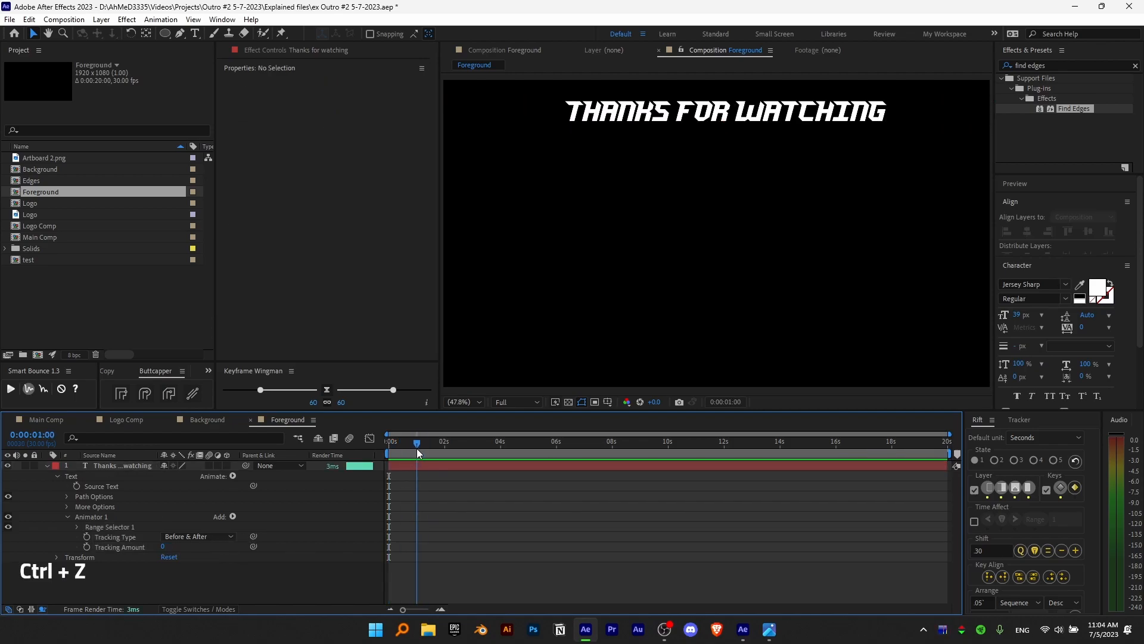
pyautogui.click(87, 547)
pyautogui.moveTo(416, 445); pyautogui.dragTo(382, 448)
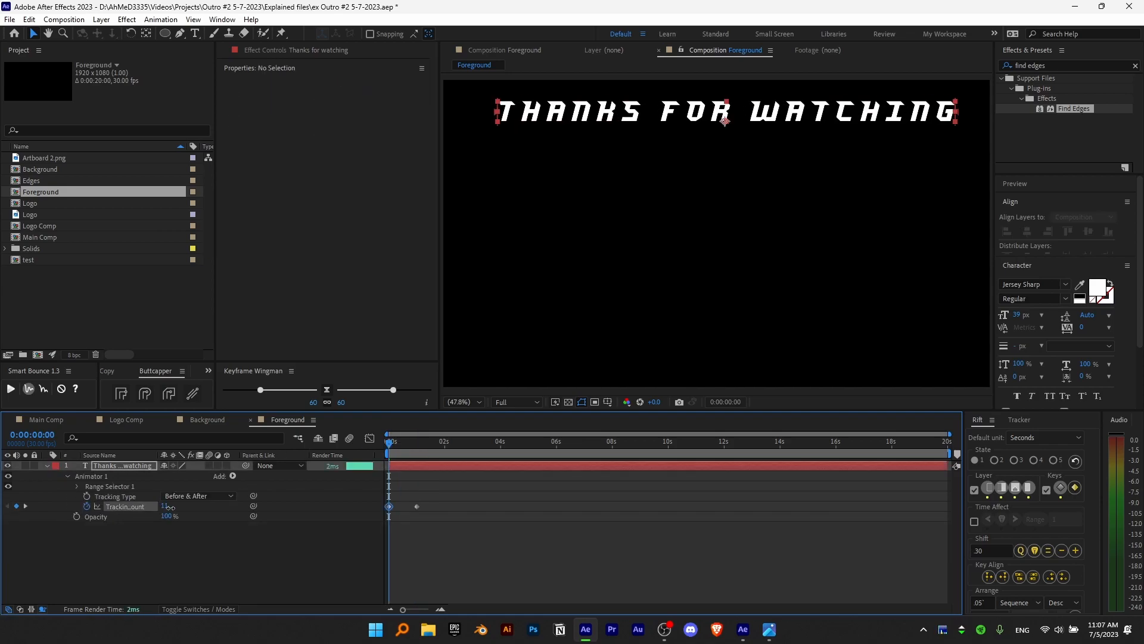
pyautogui.moveTo(166, 507)
pyautogui.mouseDown()
pyautogui.moveTo(182, 507)
pyautogui.moveTo(173, 509)
pyautogui.mouseUp()
# - Keyframe the THANKS FOR WATCHING text's opacity from 0% at 0 seconds to 100% at 1 second
pyautogui.click(111, 467)
pyautogui.press('t')
pyautogui.press('t')
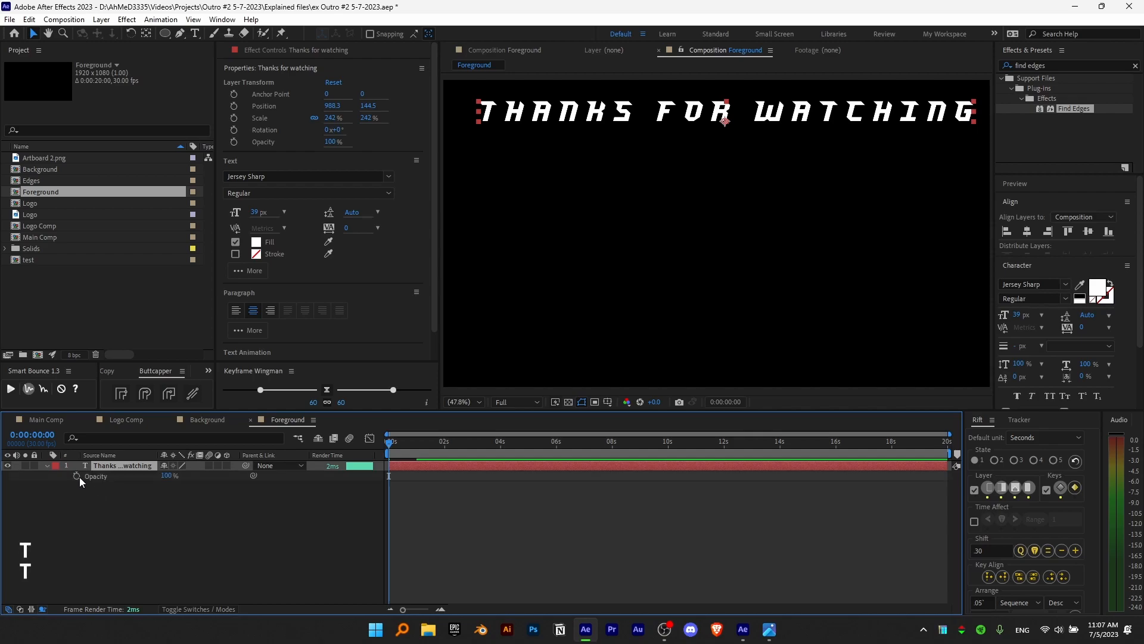
pyautogui.click(77, 476)
pyautogui.press('u')
pyautogui.moveTo(390, 488); pyautogui.dragTo(417, 490)
pyautogui.click(168, 487)
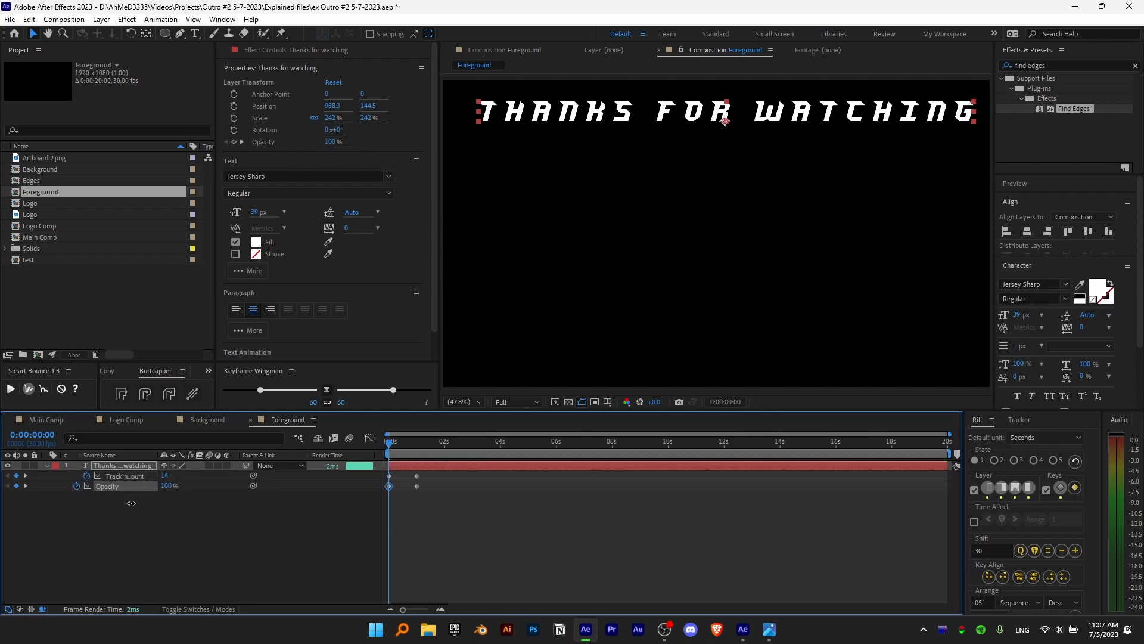
pyautogui.write('0')
pyautogui.press('Return')
# - Apply Easy Ease to the tracking and opacity keyframes, raise the ending keyframes' incoming influence to 100%, and preview the title animation
pyautogui.press('F9')
pyautogui.click(369, 438)
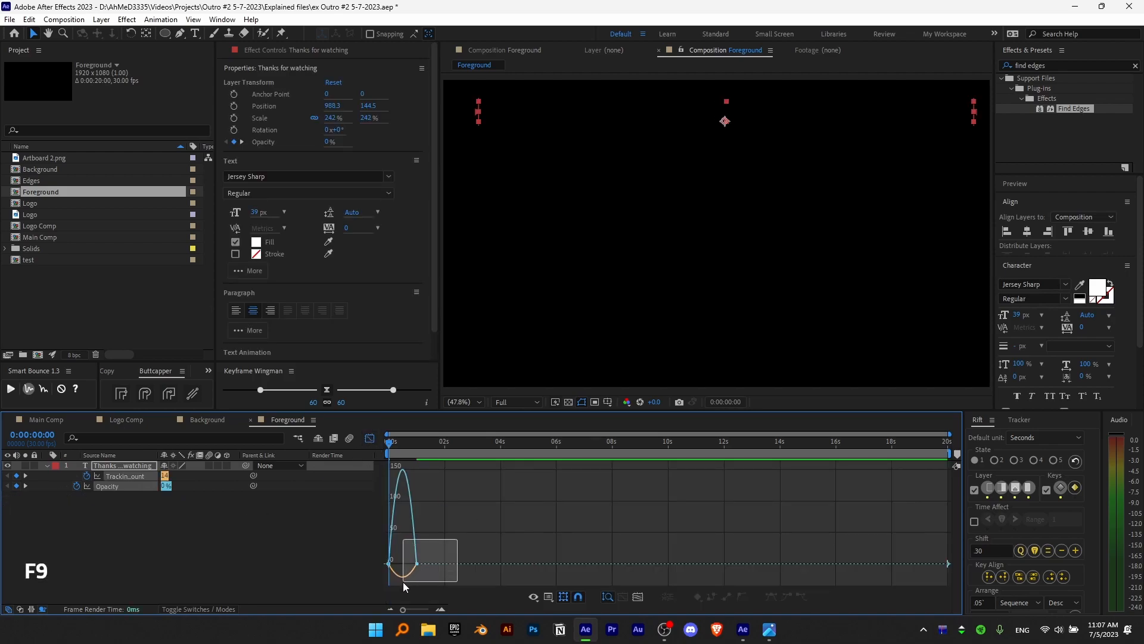
pyautogui.moveTo(403, 586); pyautogui.dragTo(386, 583)
pyautogui.scroll(6, 402, 571)
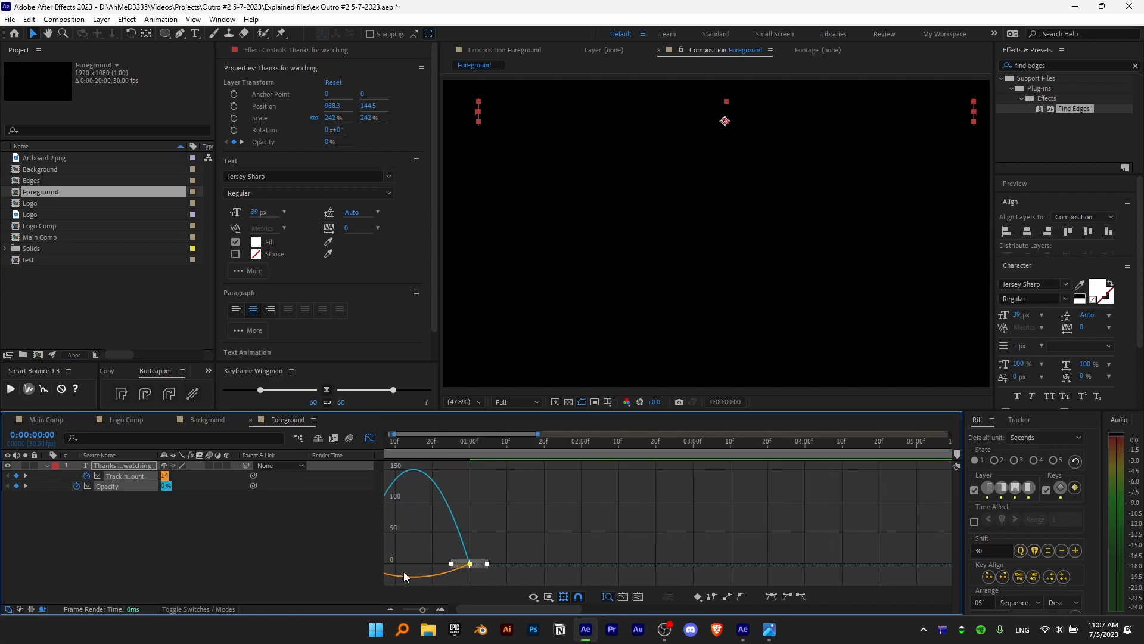
pyautogui.moveTo(558, 564); pyautogui.dragTo(97, 580)
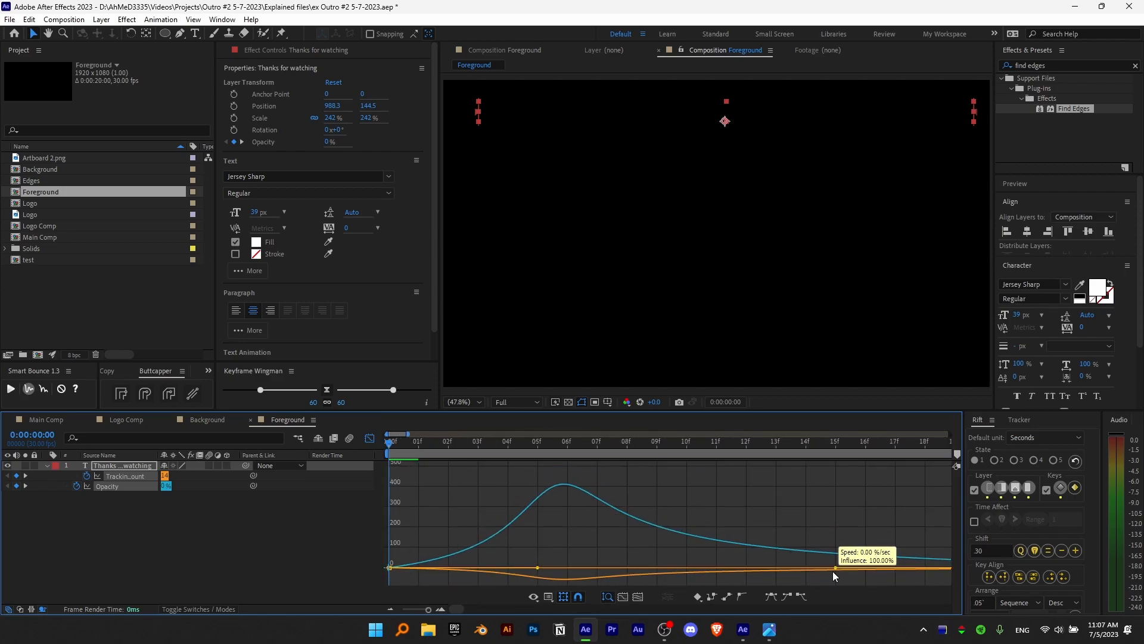
pyautogui.hotkey('shift', 'F3')
pyautogui.press('space')
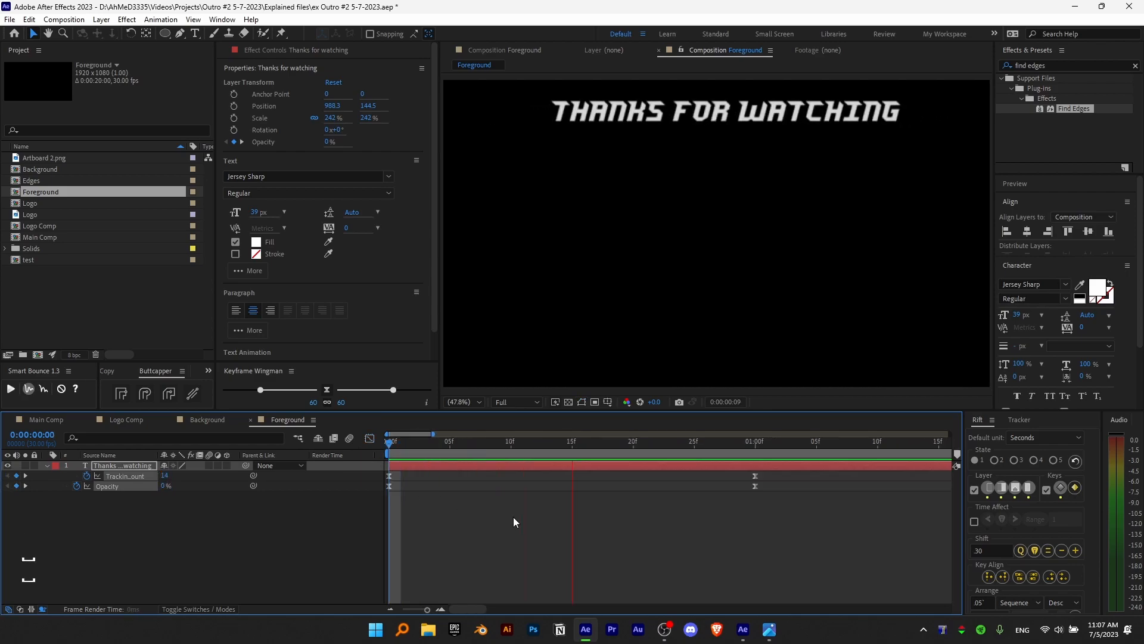
pyautogui.scroll(-4, 656, 494)
pyautogui.moveTo(471, 445); pyautogui.dragTo(405, 447)
# - Create a 1920x1080, 30 fps, 20-second composition named Channel
pyautogui.rightClick(77, 285)
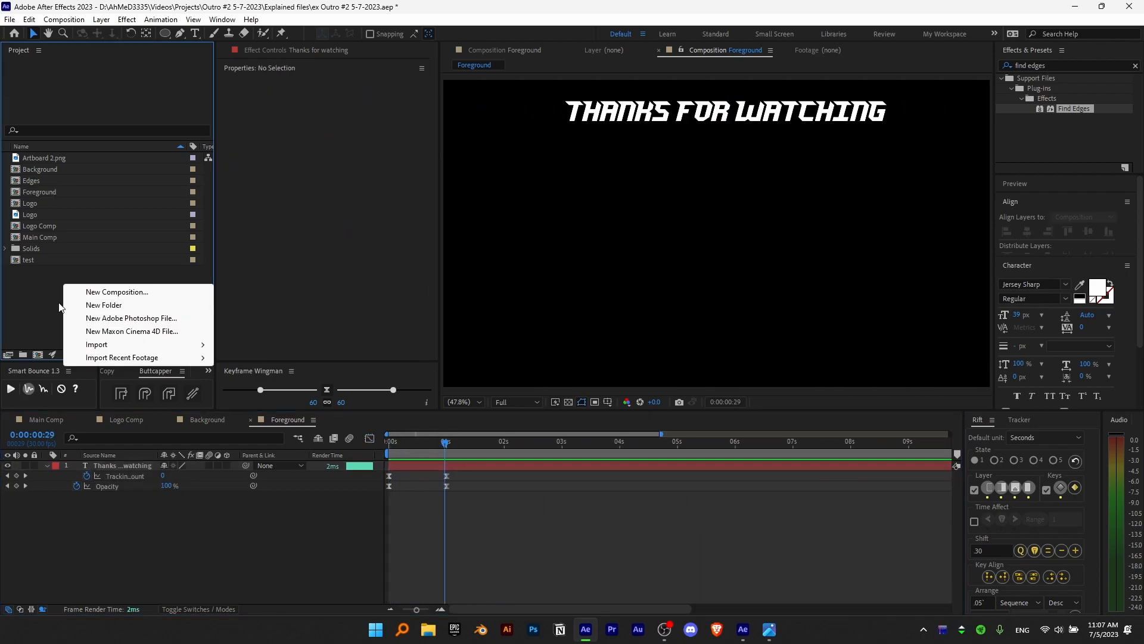
pyautogui.click(96, 292)
pyautogui.write('Channel')
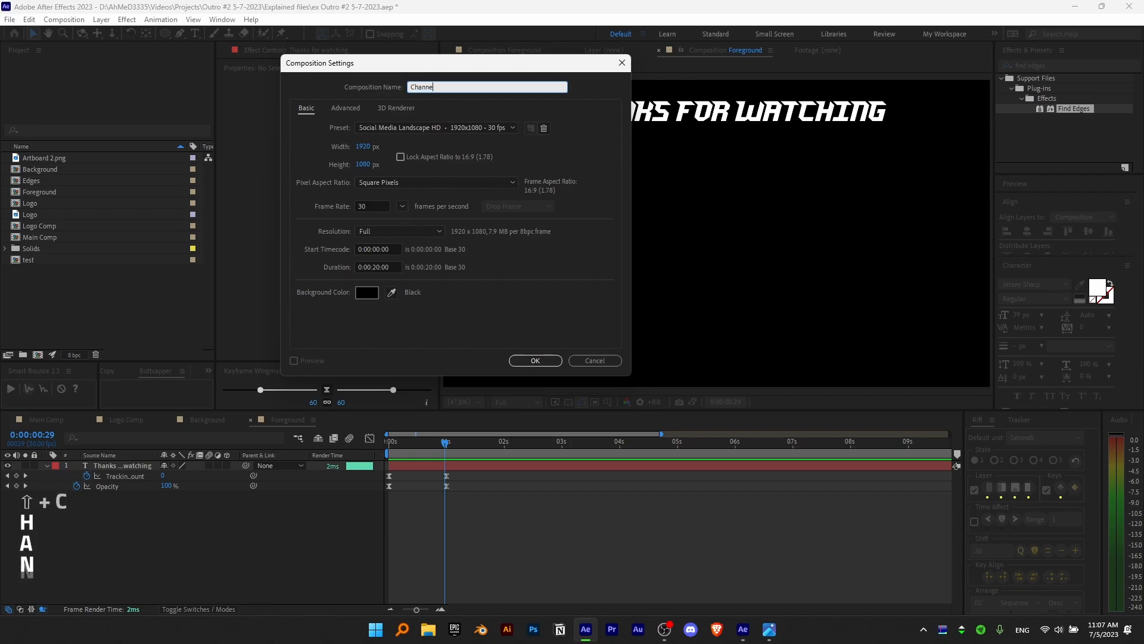
pyautogui.click(536, 361)
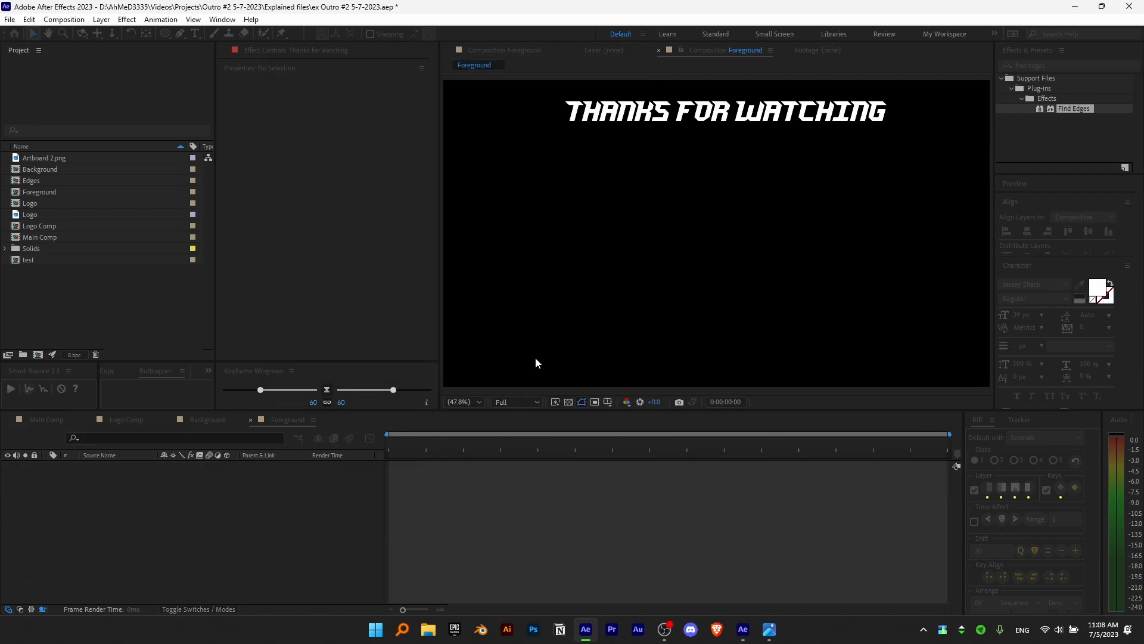
# - Draw a circle about 737 px wide with the Ellipse tool in the middle of the Channel composition and centre its anchor point
pyautogui.click(164, 34)
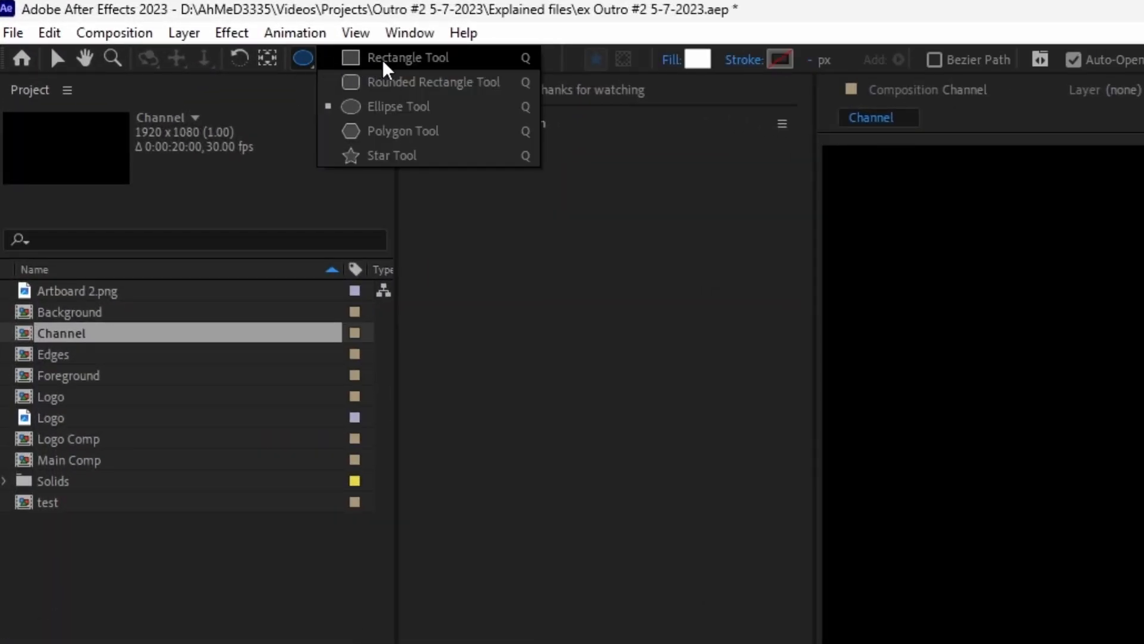
pyautogui.click(371, 118)
pyautogui.moveTo(616, 340); pyautogui.dragTo(832, 185)
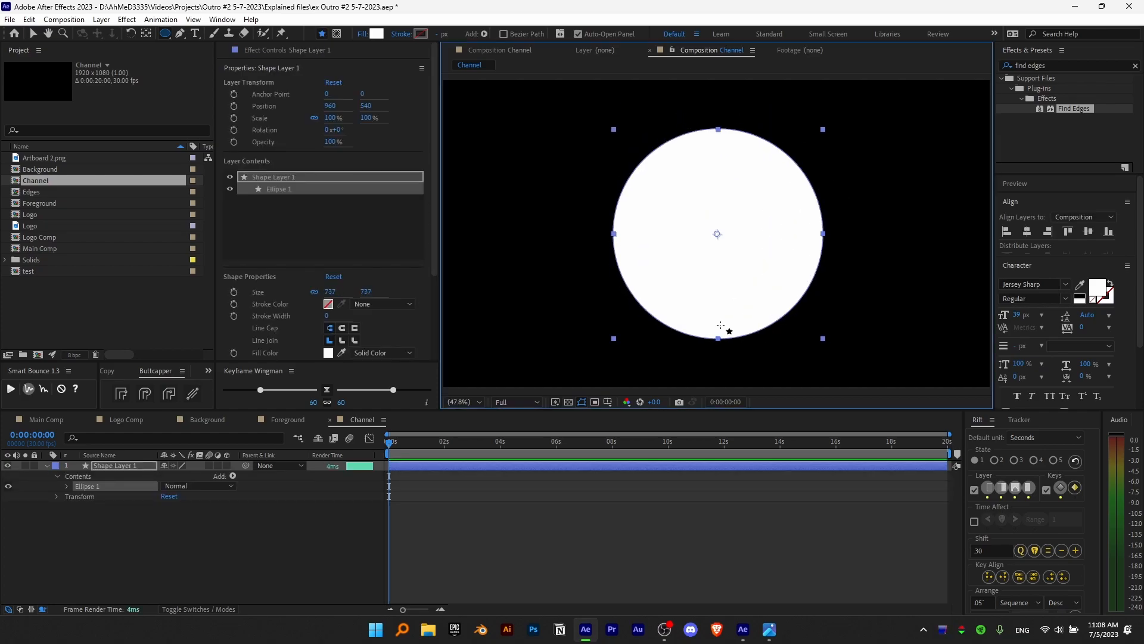
pyautogui.hotkey('ctrl', 'alt', 'Home')
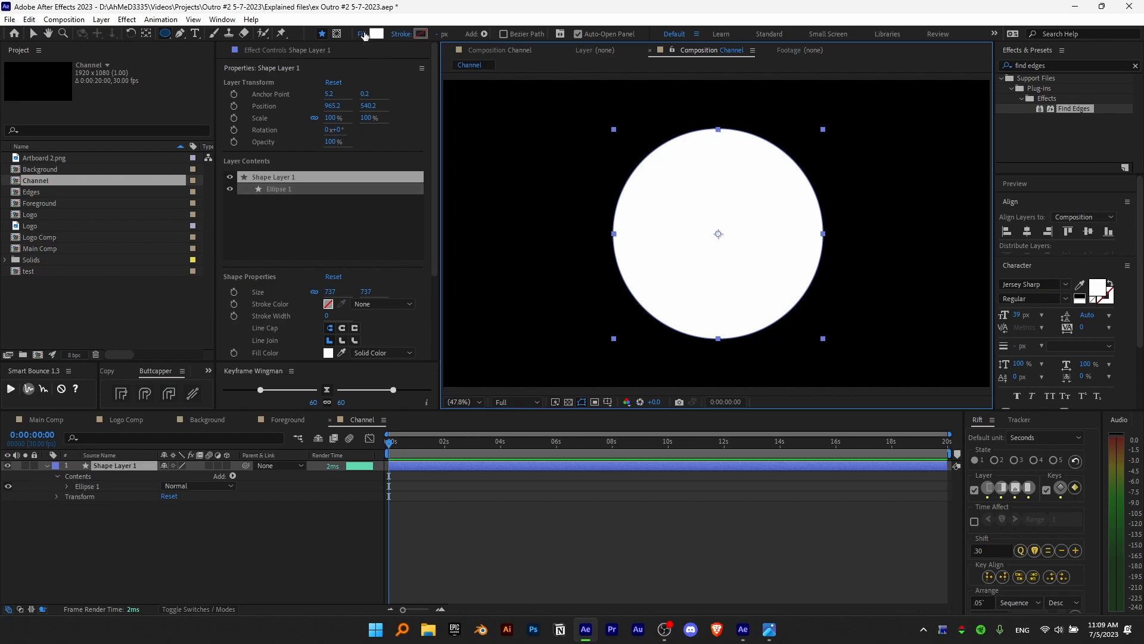
# - Remove the circle's fill and give it a solid white stroke
pyautogui.click(363, 34)
pyautogui.click(511, 281)
pyautogui.click(551, 348)
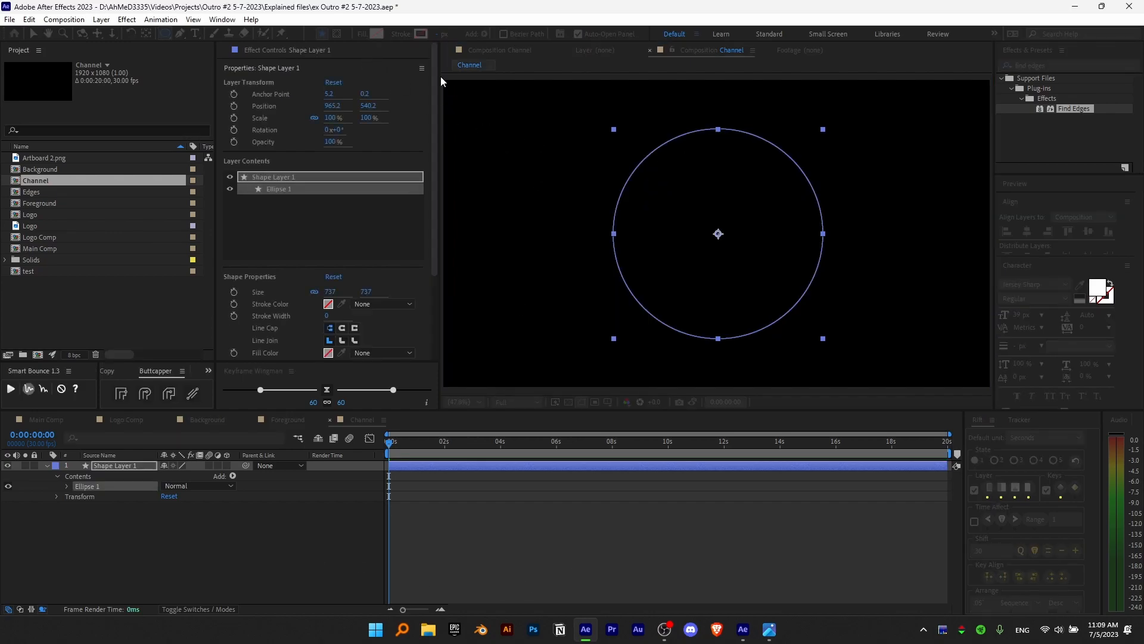
pyautogui.click(328, 304)
pyautogui.click(569, 352)
# - Try stroke widths of 20, 50 and 30 px on the circle
pyautogui.click(441, 34)
pyautogui.write('20')
pyautogui.press('Return')
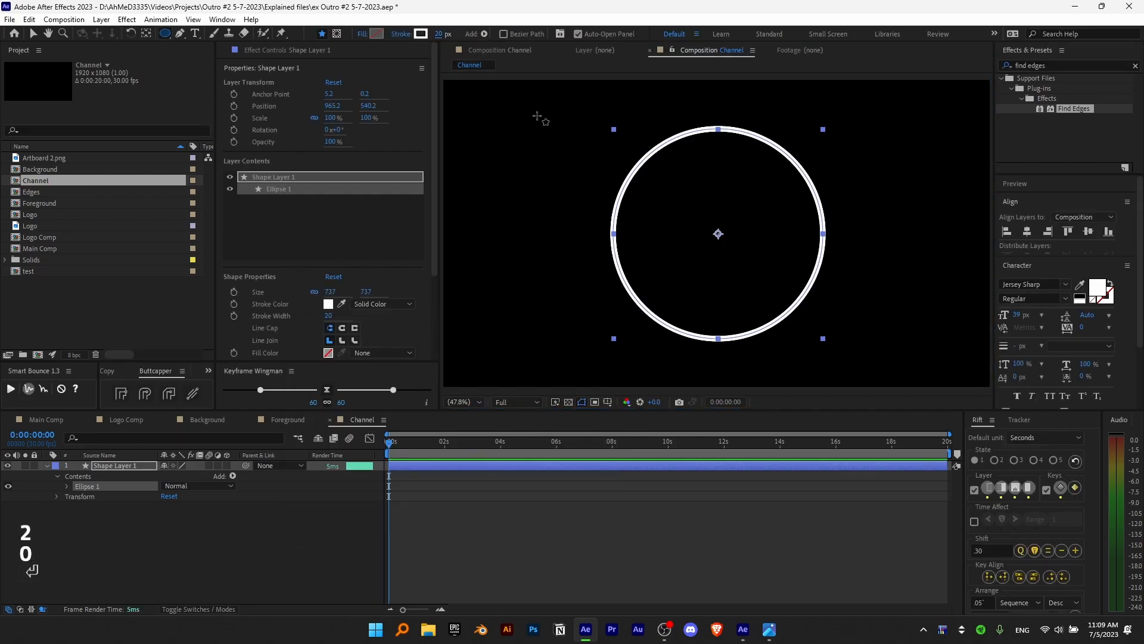
pyautogui.write('50')
pyautogui.press('Return')
pyautogui.click(438, 35)
pyautogui.write('30')
pyautogui.press('Return')
# - Set the circle's stroke width to 40 px and deselect the layer
pyautogui.click(438, 35)
pyautogui.write('40')
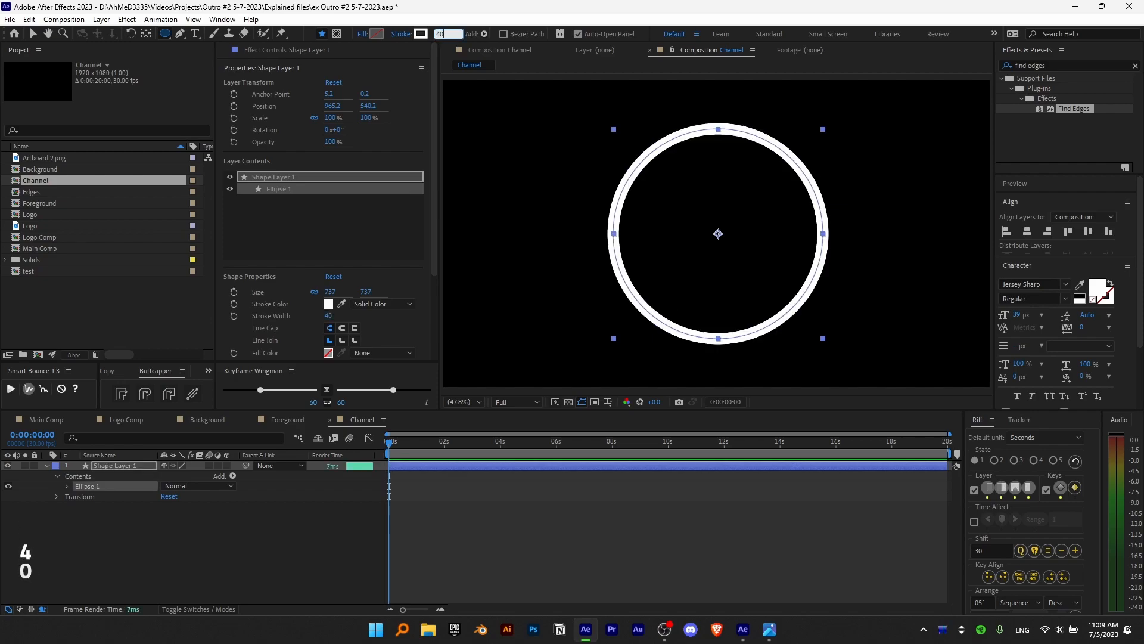
pyautogui.press('Return')
pyautogui.click(306, 557)
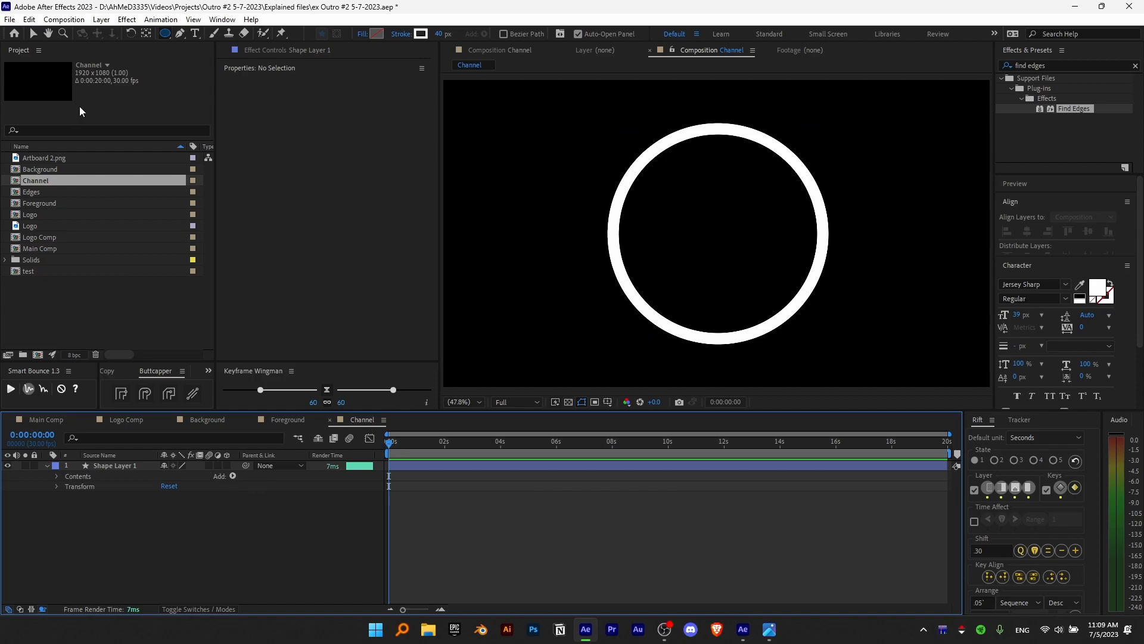
# - Select the circle's shape layer, add Trim Paths to it and expand the Trim Paths properties
pyautogui.click(33, 34)
pyautogui.click(638, 196)
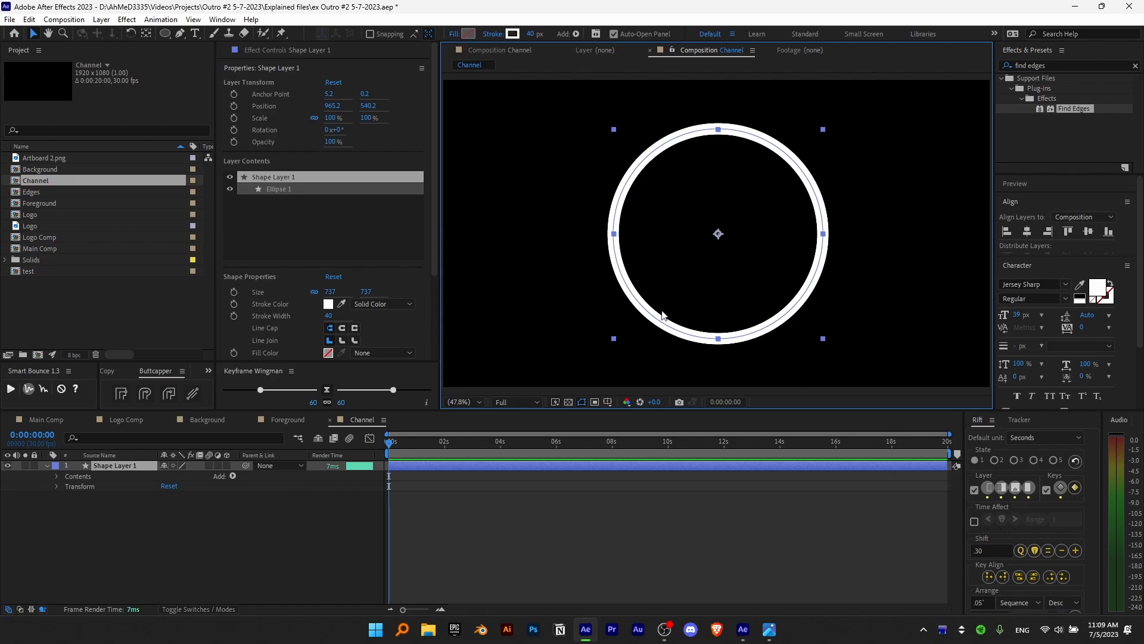
pyautogui.click(233, 475)
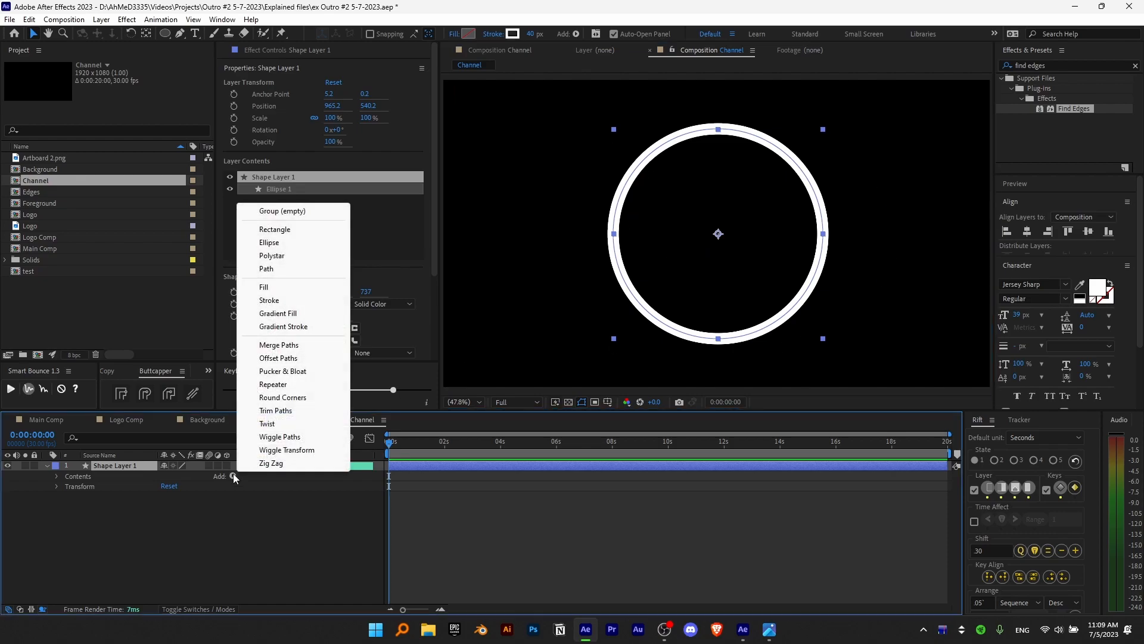
pyautogui.click(276, 412)
pyautogui.click(66, 496)
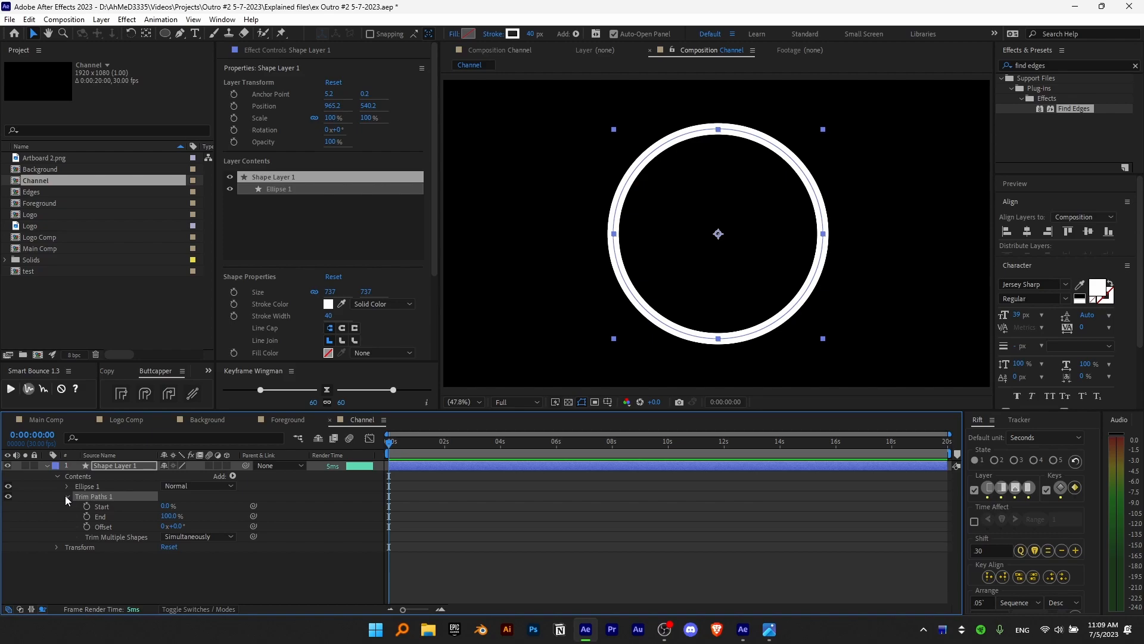
# - Set the circle's Trim Paths Start to 0% and End to 30%, leaving only an arc
pyautogui.moveTo(168, 506)
pyautogui.mouseDown()
pyautogui.moveTo(180, 507)
pyautogui.moveTo(174, 519)
pyautogui.mouseUp()
pyautogui.click(167, 506)
pyautogui.write('0')
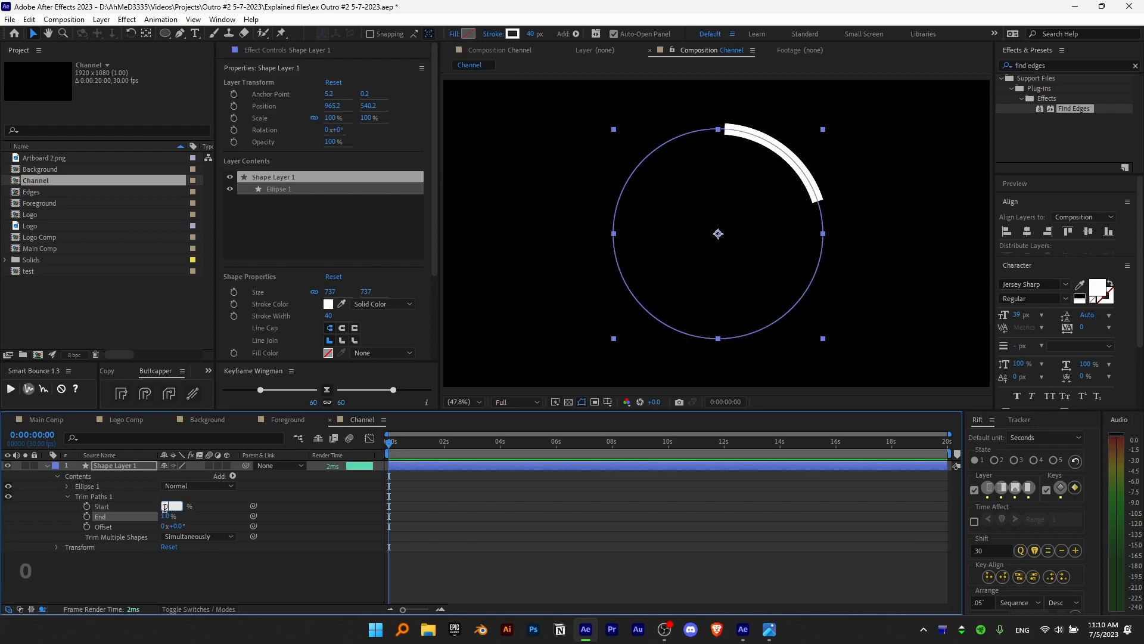
pyautogui.press('Return')
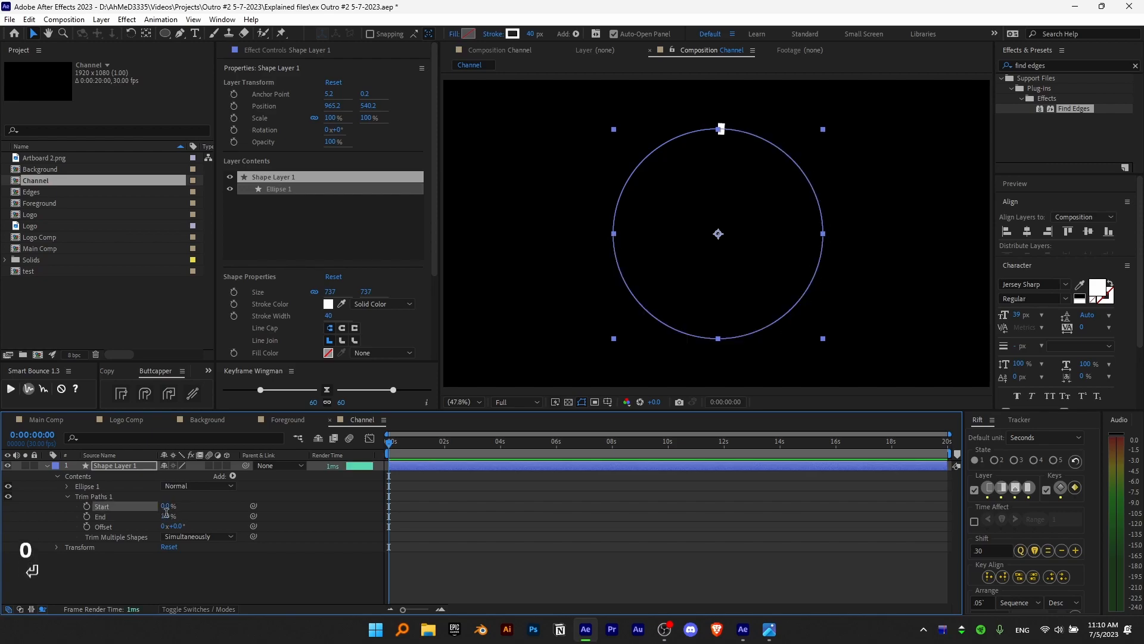
pyautogui.click(167, 516)
pyautogui.write('0')
pyautogui.press('Return')
pyautogui.click(167, 517)
pyautogui.write('30')
pyautogui.press('Return')
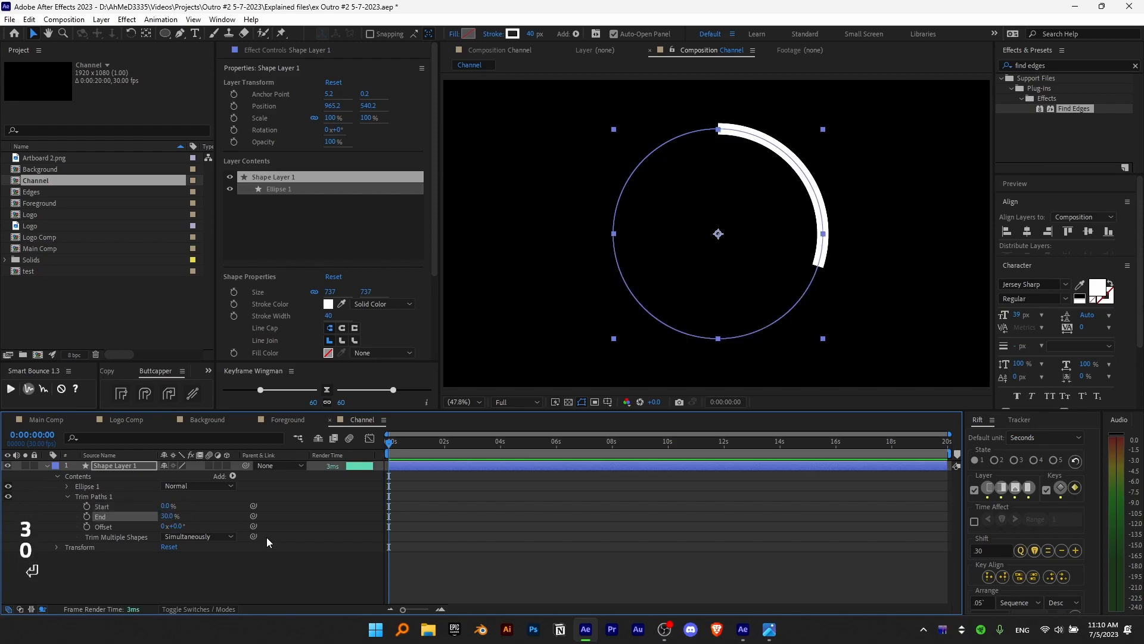
# - Try rotating the trimmed arc with the Trim Paths Offset, and undo the change
pyautogui.hotkey('ctrl', 'z')
pyautogui.moveTo(181, 526); pyautogui.dragTo(381, 514)
pyautogui.hotkey('ctrl', 'z')
# - Keyframe the Trim Paths Offset at 0° at 0 seconds, 180° at 1 second and 360° at 2 seconds, and preview the rotation
pyautogui.click(87, 526)
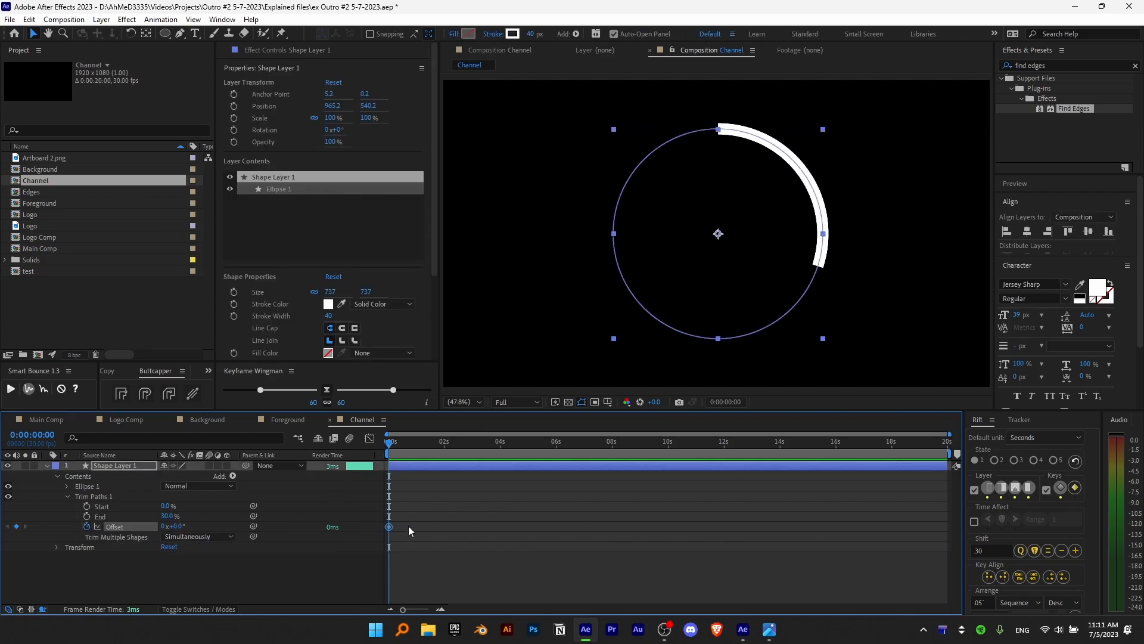
pyautogui.scroll(1, 415, 481)
pyautogui.moveTo(486, 608); pyautogui.dragTo(477, 608)
pyautogui.moveTo(449, 446); pyautogui.dragTo(445, 449)
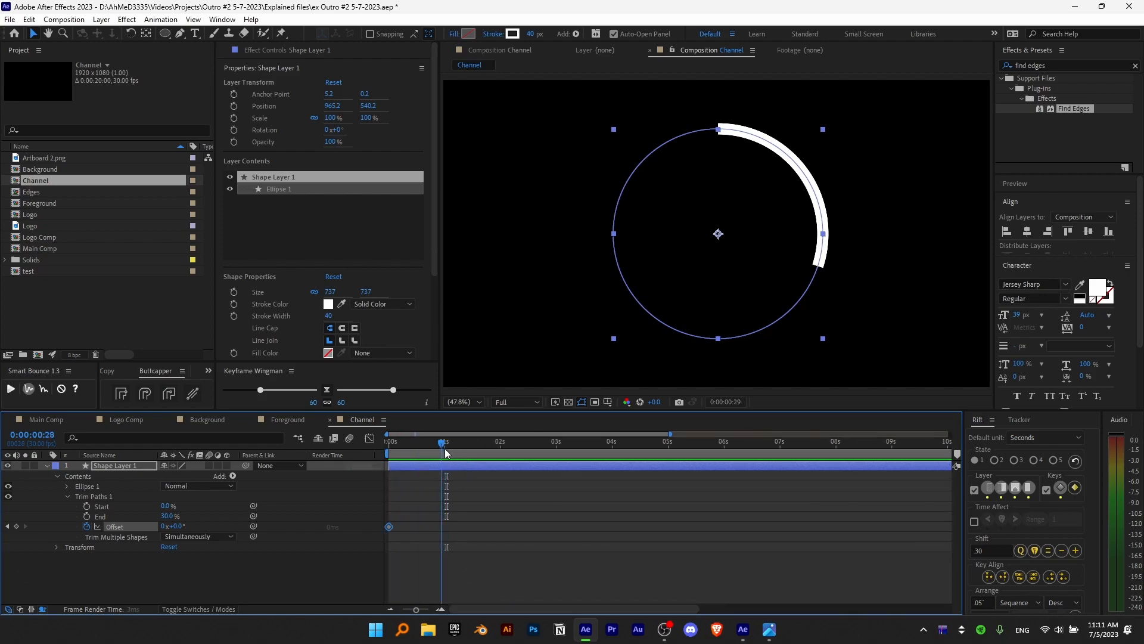
pyautogui.write('180')
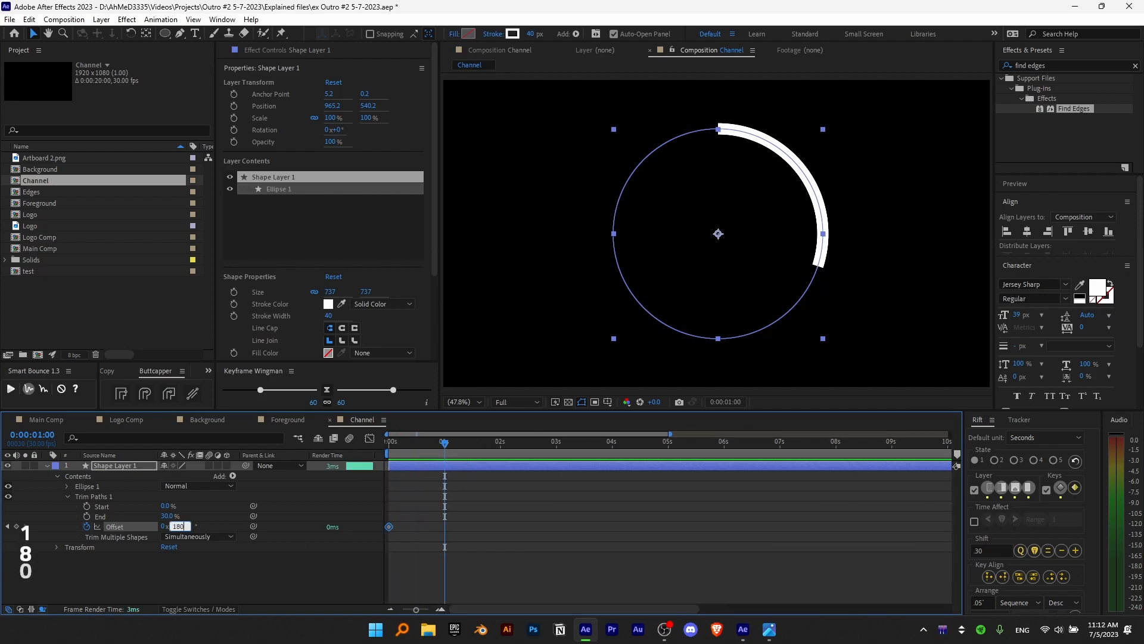
pyautogui.press('Return')
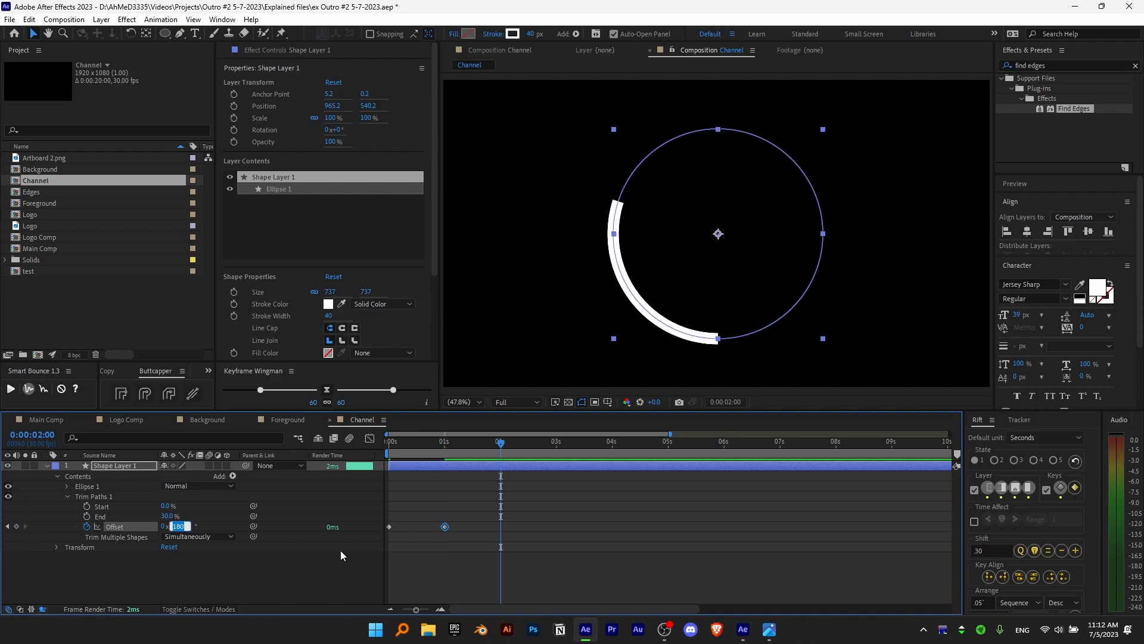
pyautogui.write('360')
pyautogui.press('Return')
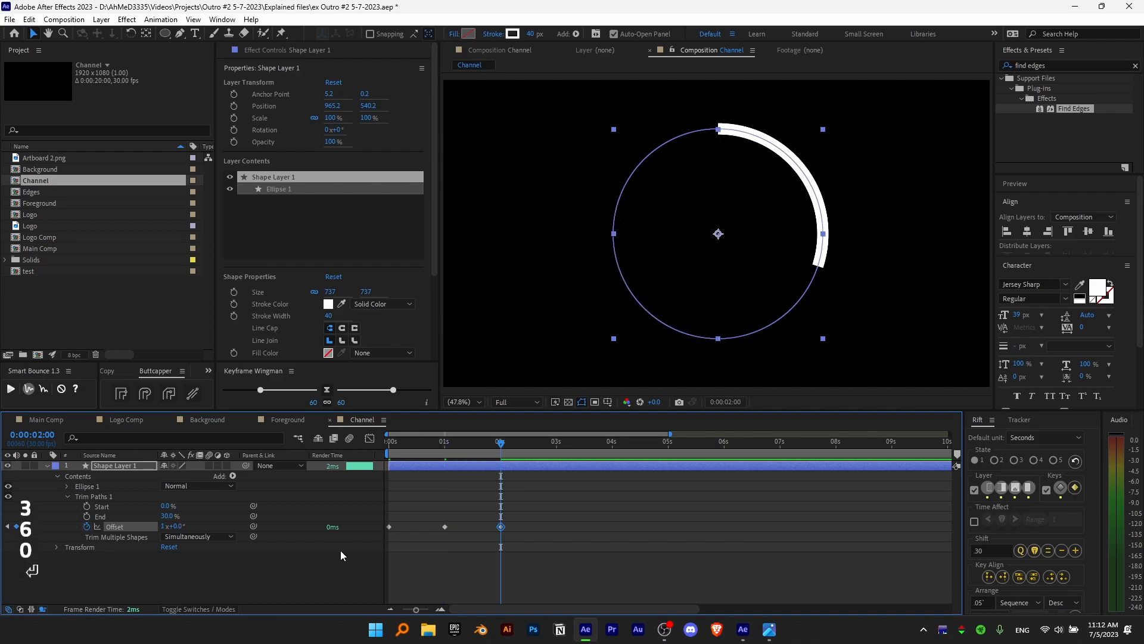
pyautogui.press('space')
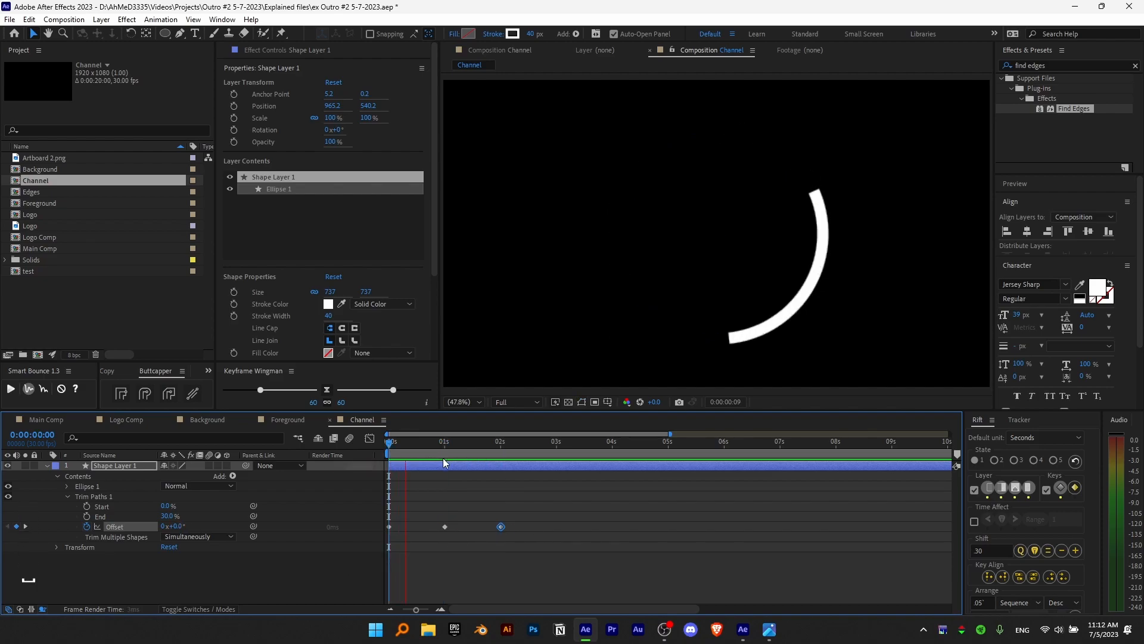
# - Select the three Offset keyframes and compress their spacing so the last one falls at about 1 second (0:00:00:29)
pyautogui.click(510, 522)
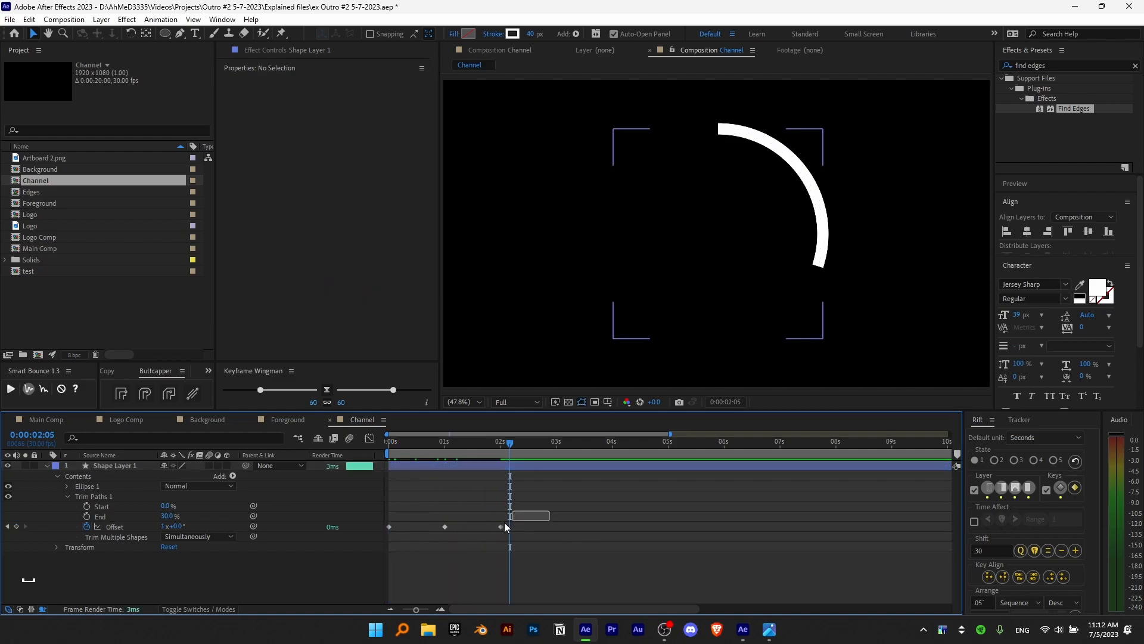
pyautogui.moveTo(585, 517); pyautogui.dragTo(585, 517)
pyautogui.moveTo(457, 446); pyautogui.dragTo(524, 452)
pyautogui.moveTo(556, 509); pyautogui.dragTo(350, 559)
pyautogui.moveTo(502, 527); pyautogui.dragTo(458, 532)
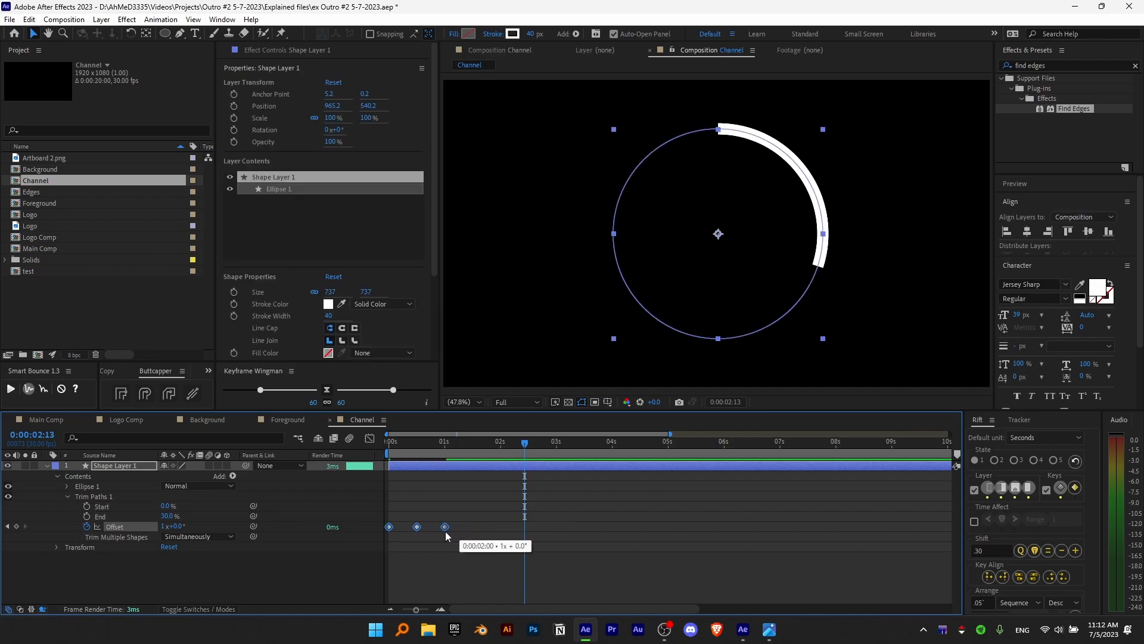
pyautogui.click(444, 444)
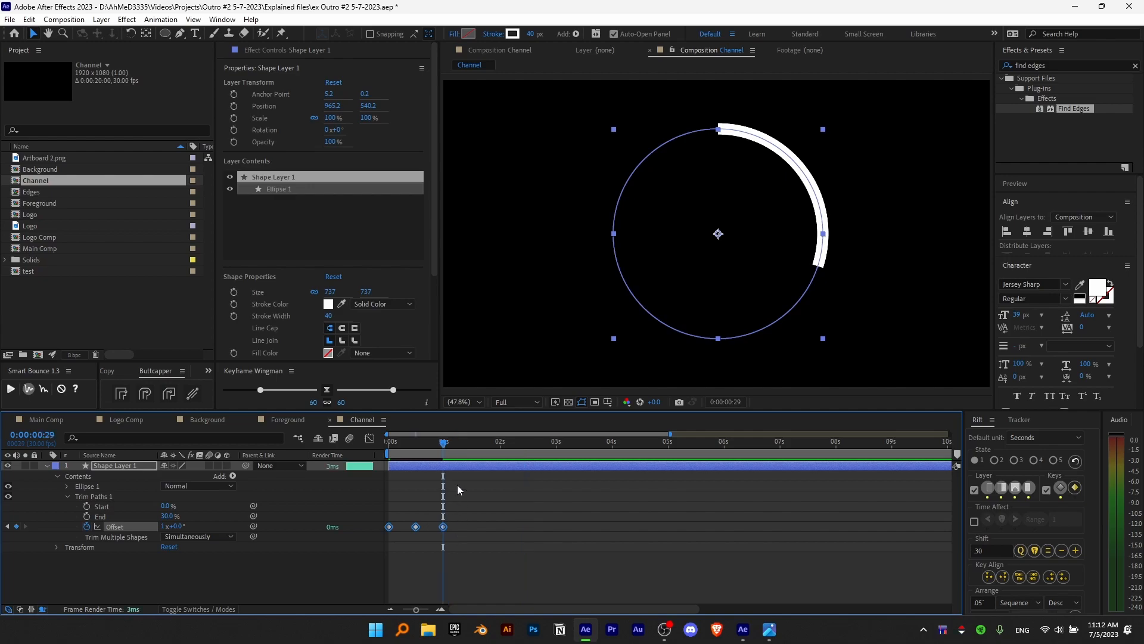
# - Move the last Offset keyframe to 1 second and the middle one halfway, and select all three Offset keyframes
pyautogui.scroll(2, 438, 449)
pyautogui.click(464, 445)
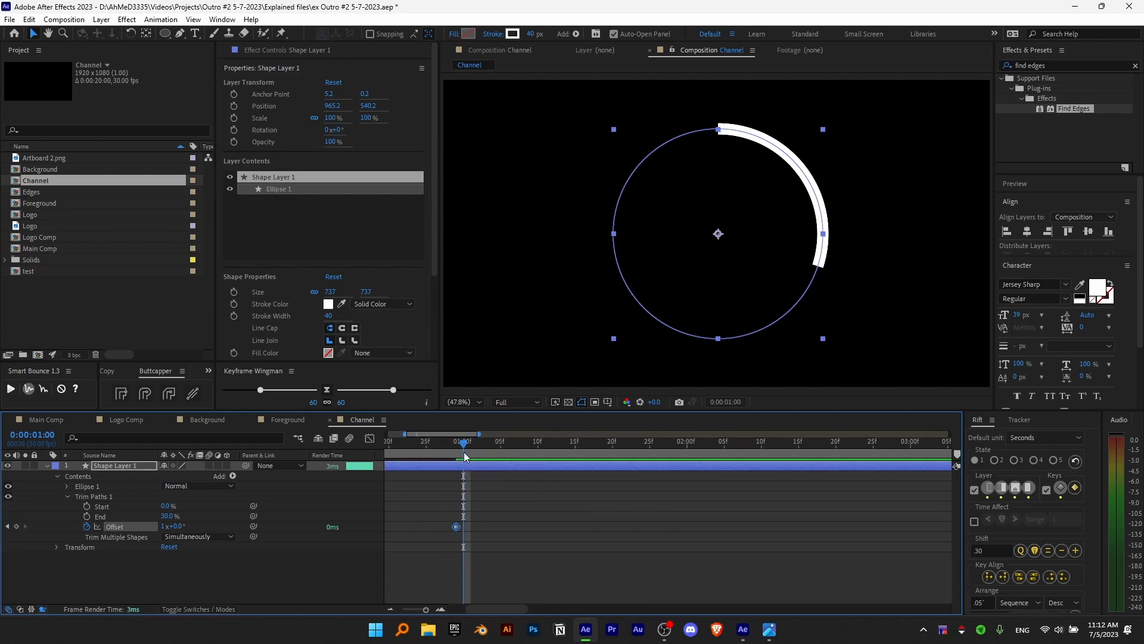
pyautogui.moveTo(458, 528); pyautogui.dragTo(358, 554)
pyautogui.scroll(-3, 545, 527)
pyautogui.click(347, 474)
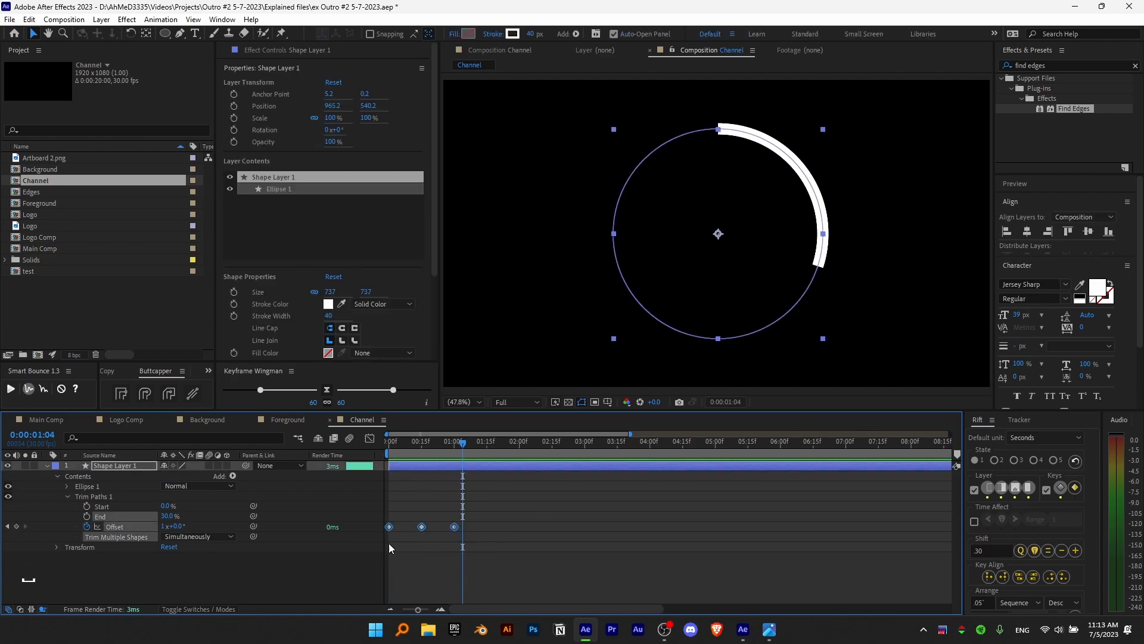
# - Lengthen the Offset keyframes' ease handles in the speed graph to form two sharp, matching peaks, and preview the rotation
pyautogui.click(370, 440)
pyautogui.scroll(2, 438, 572)
pyautogui.click(439, 577)
pyautogui.moveTo(451, 577); pyautogui.dragTo(481, 577)
pyautogui.hscroll(-1, 484, 578)
pyautogui.click(455, 577)
pyautogui.moveTo(400, 577); pyautogui.dragTo(413, 578)
pyautogui.press('space')
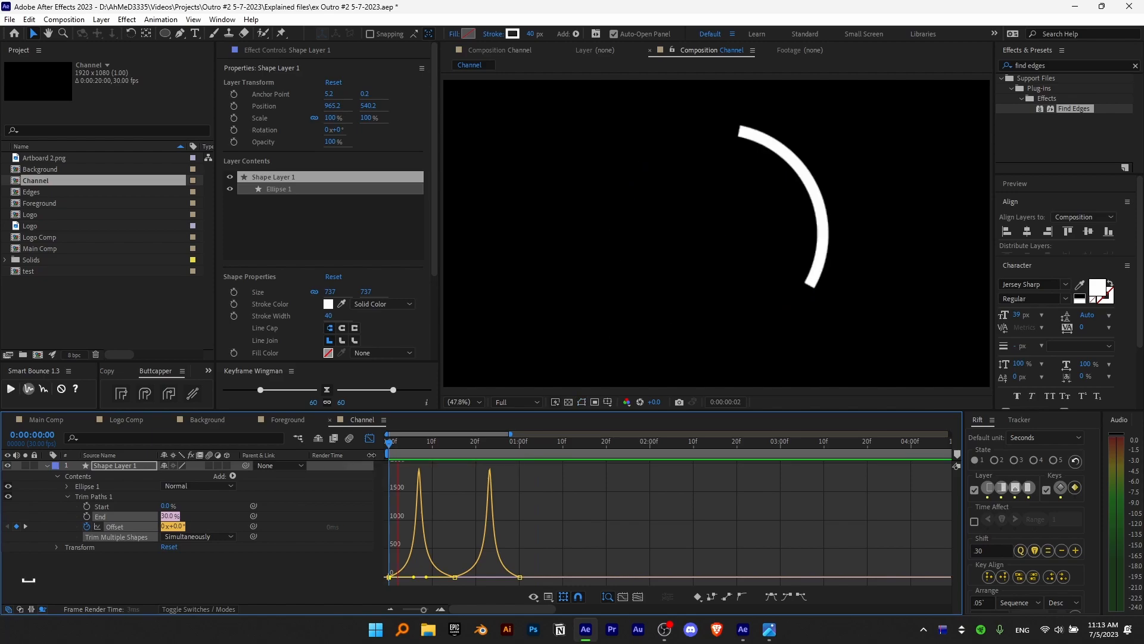
pyautogui.press('space')
# - Stretch the three Offset keyframes so they fall at 0, 1 and 2 seconds, and preview the rotation
pyautogui.moveTo(561, 511); pyautogui.dragTo(383, 554)
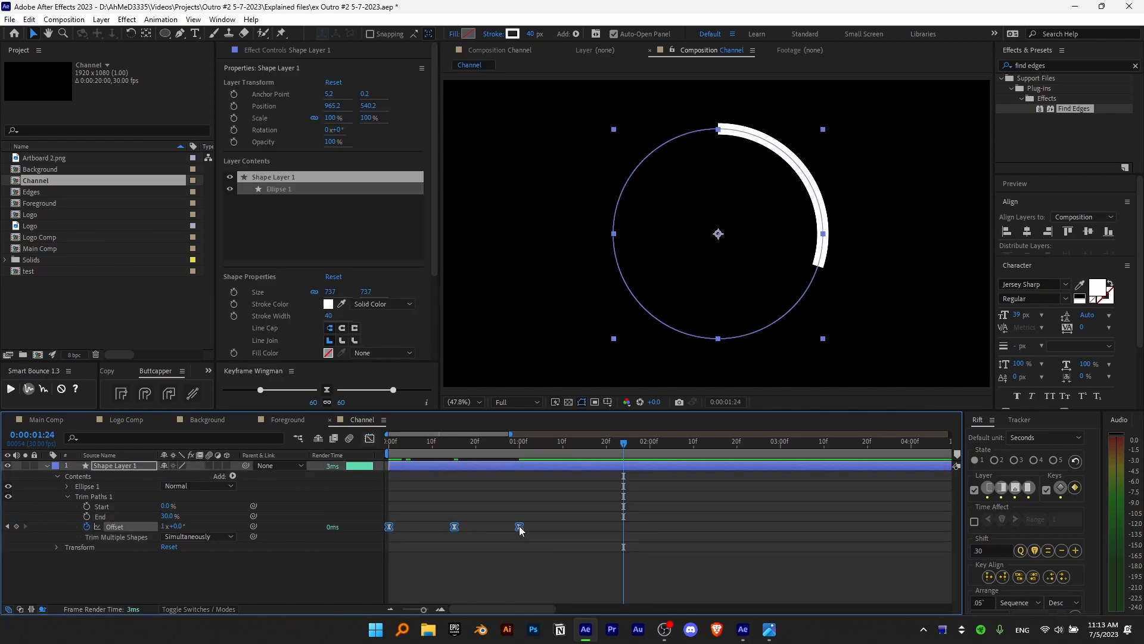
pyautogui.moveTo(520, 526); pyautogui.dragTo(650, 527)
pyautogui.click(650, 442)
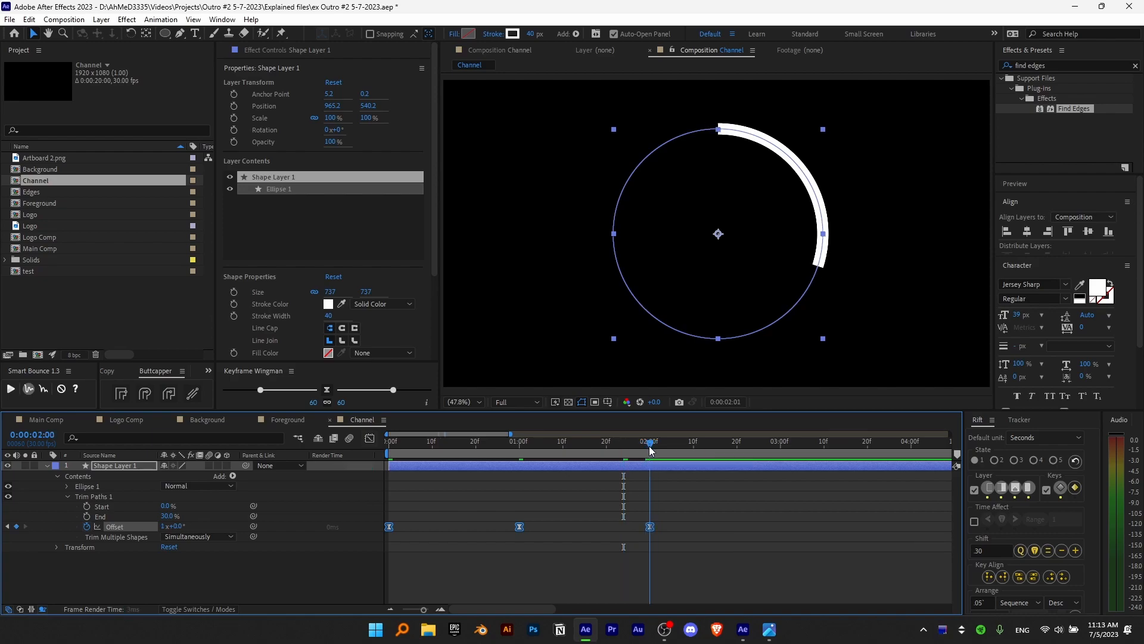
pyautogui.press('space')
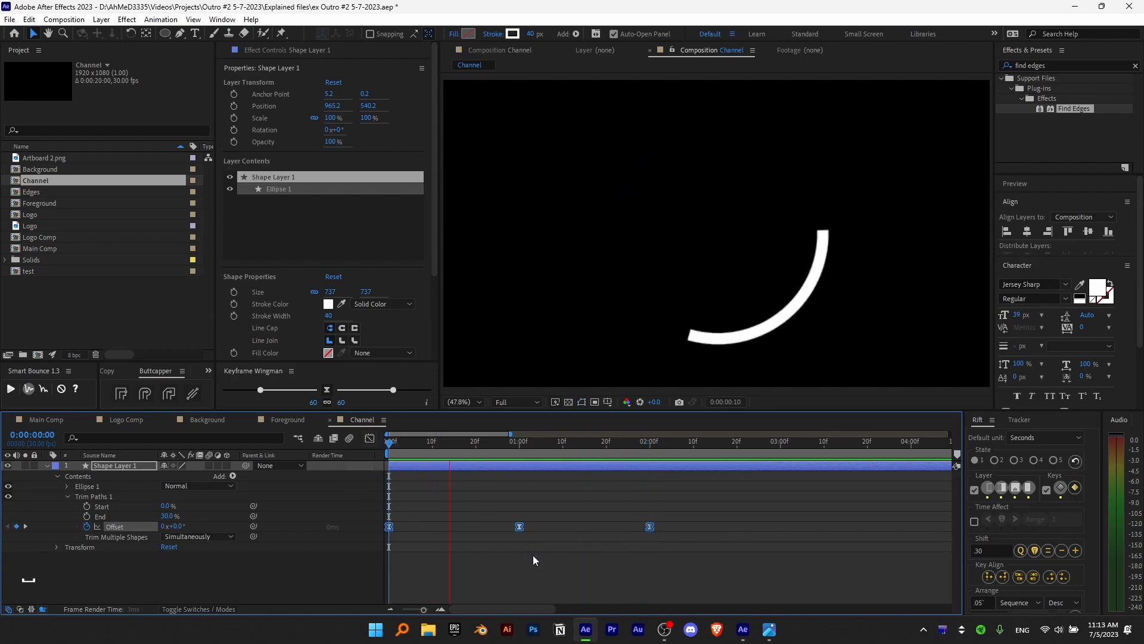
# - Raise the Offset keyframes' speed to about 31 °/sec in the speed graph so the arc keeps moving at each keyframe
pyautogui.moveTo(671, 444); pyautogui.dragTo(520, 448)
pyautogui.hotkey('shift', 'F3')
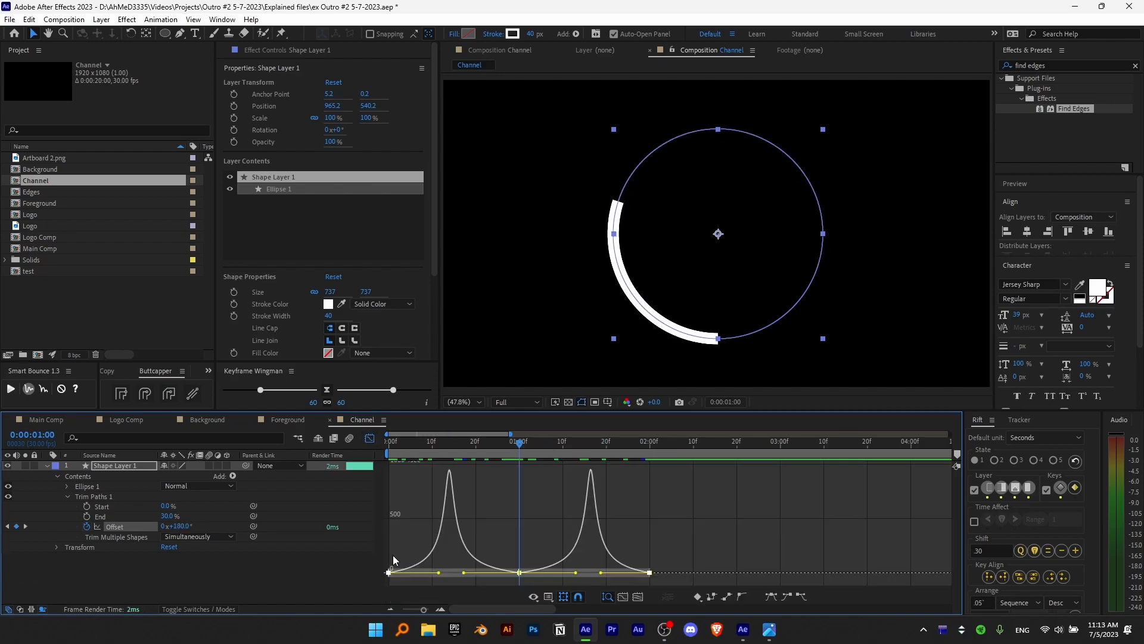
pyautogui.click(520, 571)
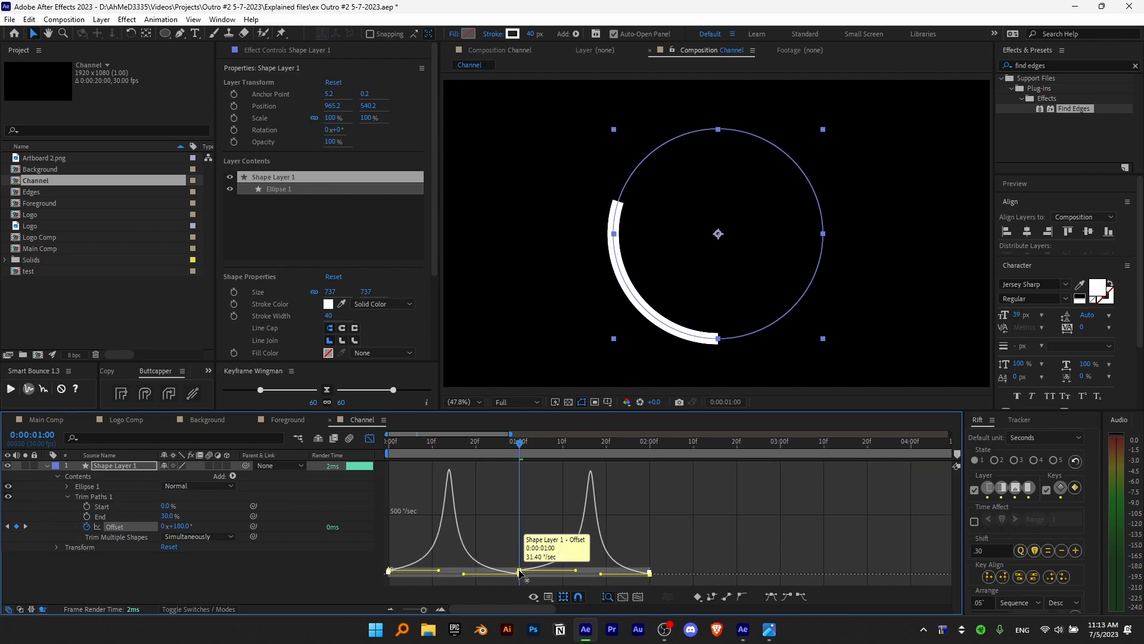
pyautogui.scroll(3, 519, 572)
pyautogui.moveTo(523, 571); pyautogui.dragTo(527, 576)
pyautogui.scroll(-5, 567, 542)
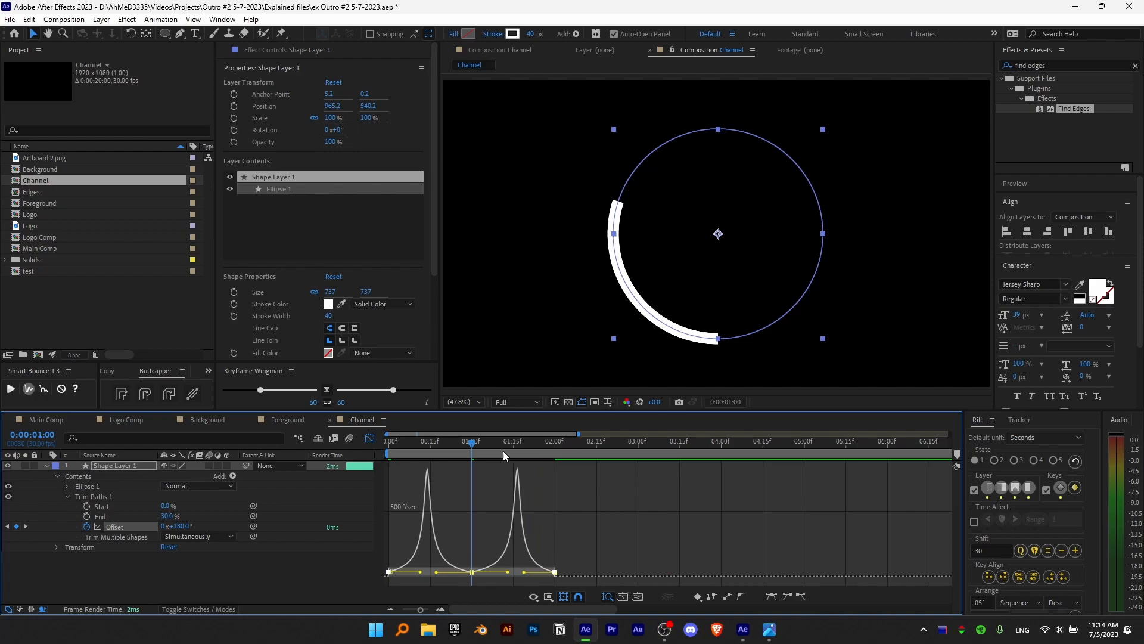
pyautogui.hotkey('shift', 'F3')
# - Add the expression loopOut("cycle") to the arc's Trim Paths Offset
pyautogui.press('k')
pyautogui.click(606, 541)
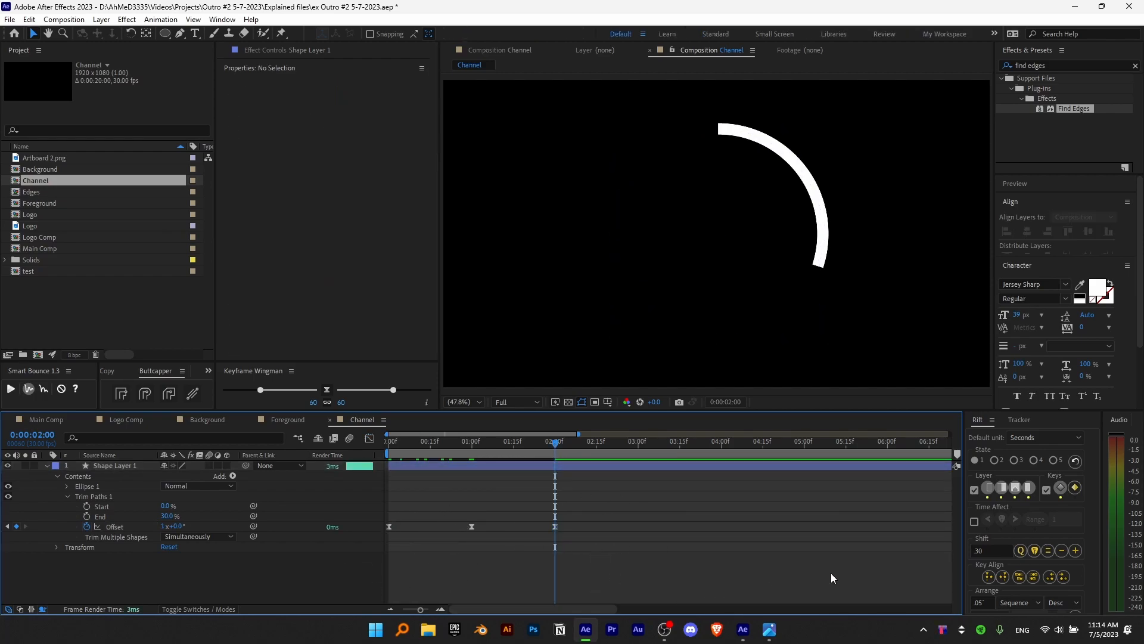
pyautogui.keyDown('alt'); pyautogui.click(88, 528); pyautogui.keyUp('alt')
pyautogui.write('loop')
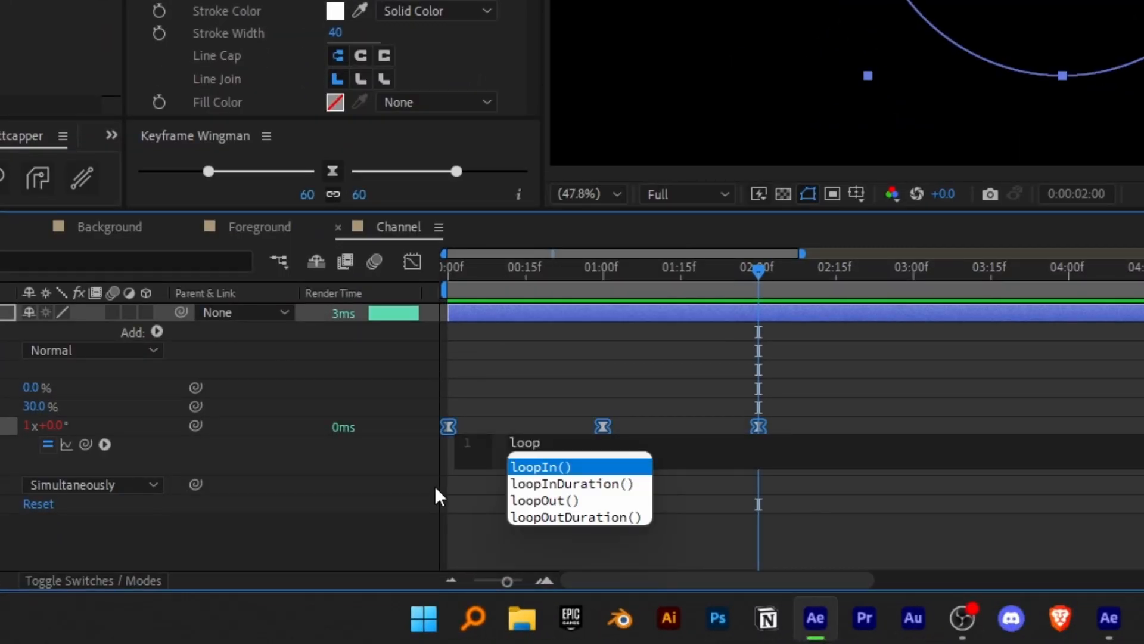
pyautogui.press('Down')
pyautogui.press('Down')
pyautogui.press('Return')
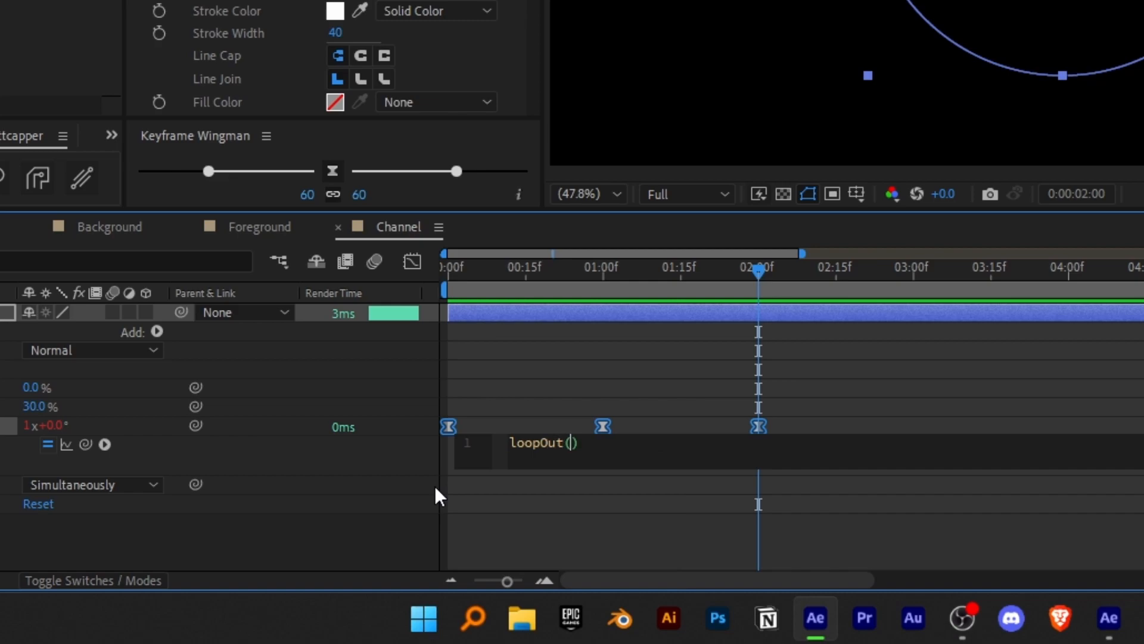
pyautogui.write('"')
pyautogui.press('Down')
pyautogui.press('Return')
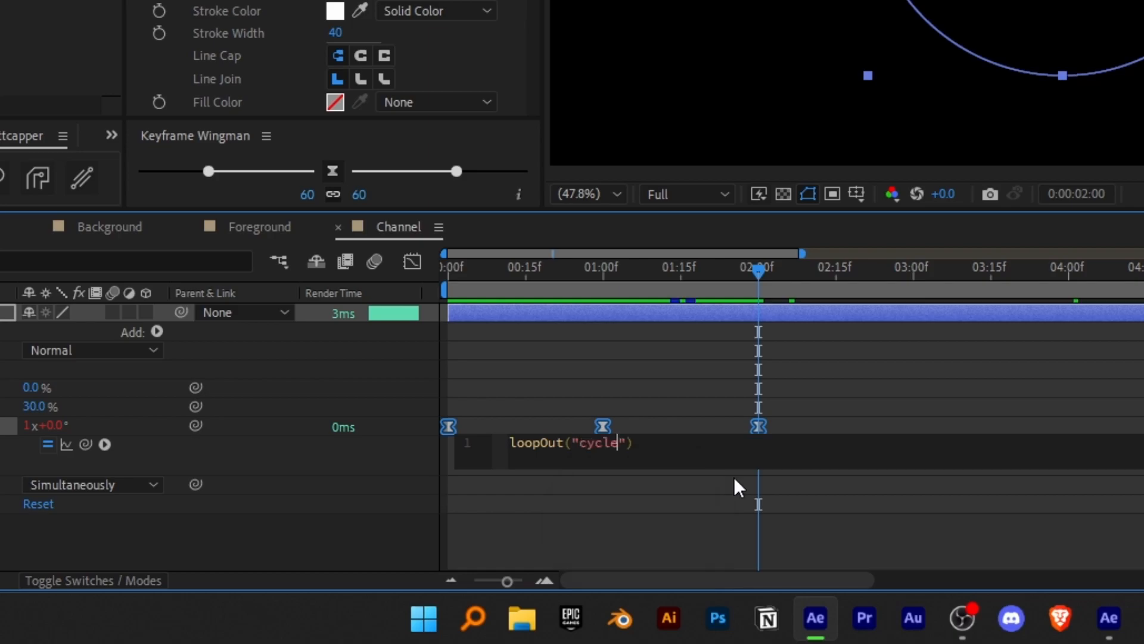
pyautogui.press('KP_Enter')
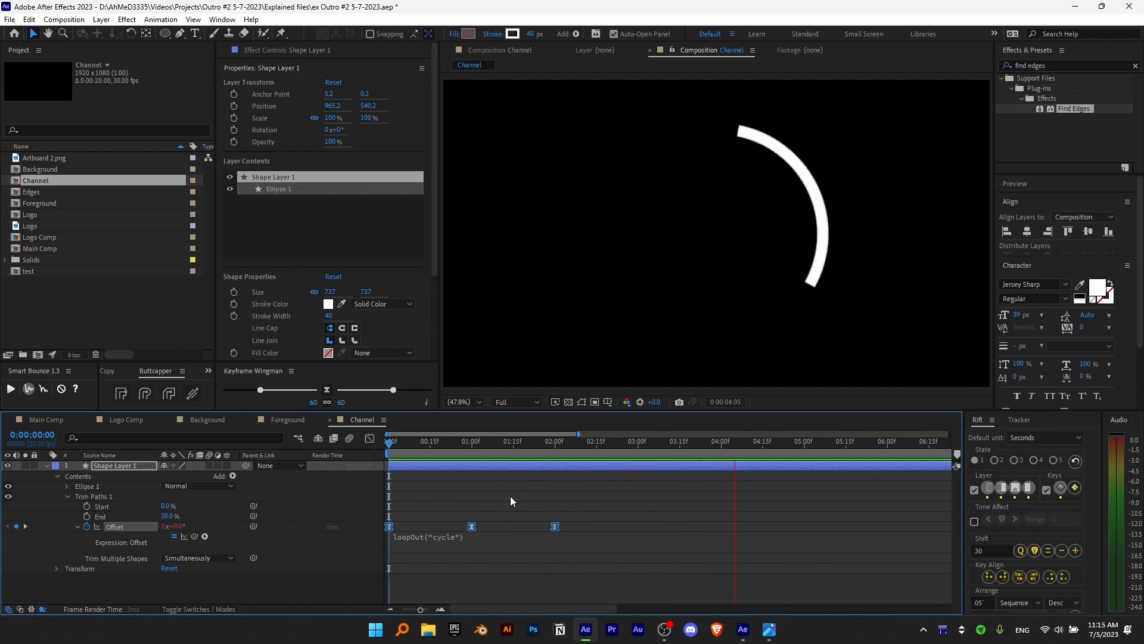
# - Try a duplicate of the arc layer rotated 180°, preview both arcs, and delete the duplicate
pyautogui.click(126, 466)
pyautogui.click(47, 466)
pyautogui.click(212, 560)
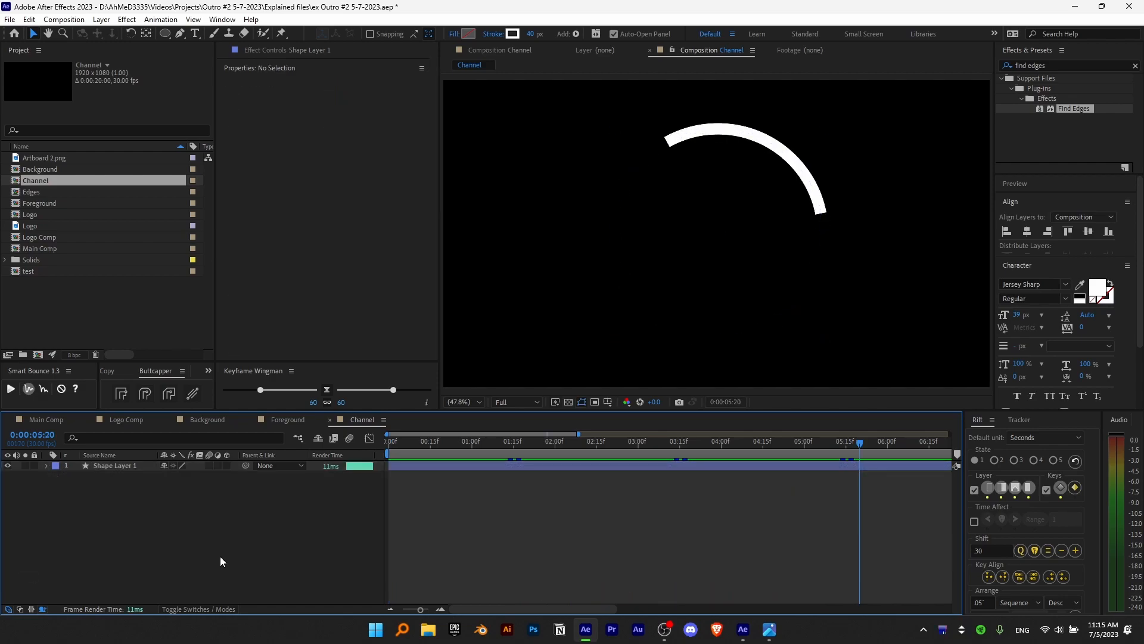
pyautogui.click(127, 467)
pyautogui.hotkey('ctrl', 'd')
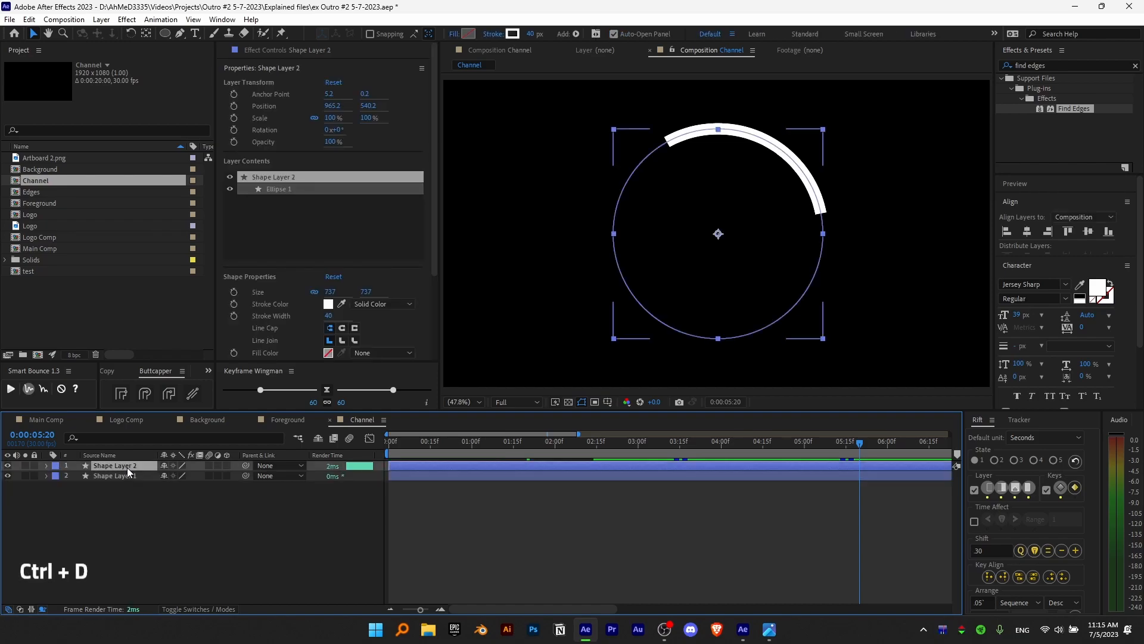
pyautogui.press('r')
pyautogui.click(172, 475)
pyautogui.write('180')
pyautogui.press('Return')
pyautogui.press('space')
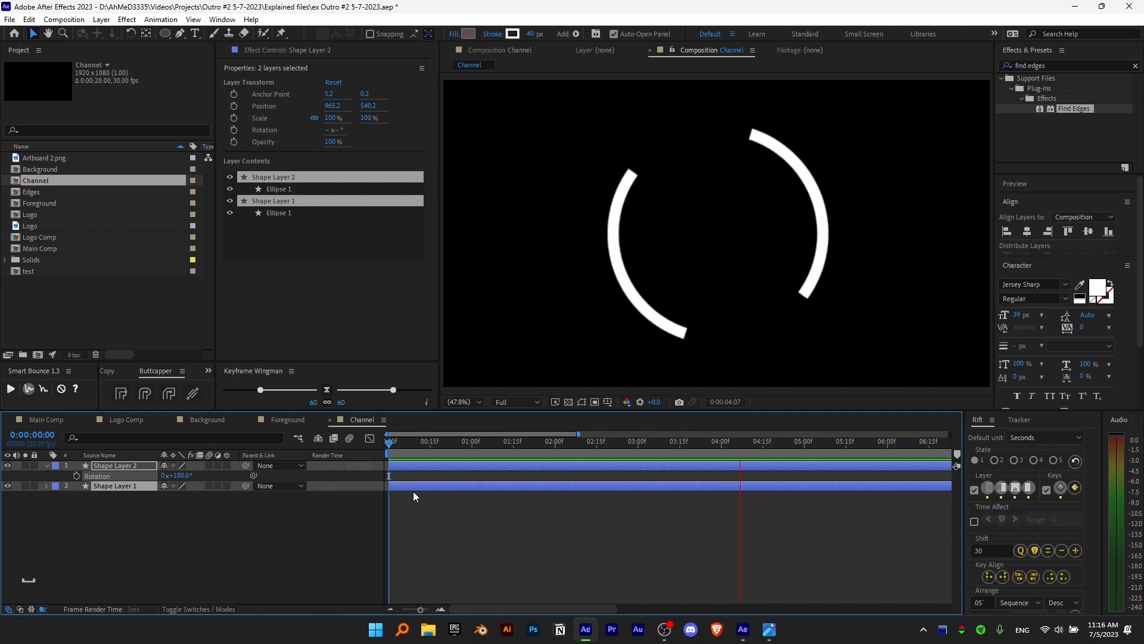
pyautogui.press('space')
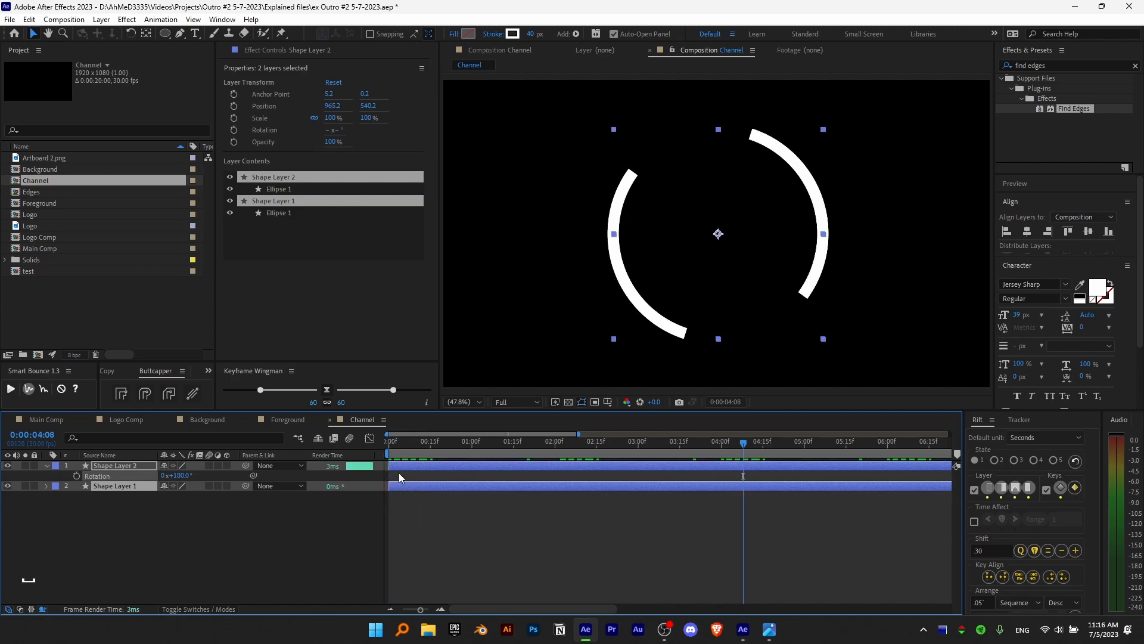
pyautogui.click(399, 475)
pyautogui.click(402, 468)
pyautogui.press('Delete')
# - Soften the Offset speed peaks on the arc layer by shortening the keyframes' influence handles, and preview the motion
pyautogui.click(141, 467)
pyautogui.press('u')
pyautogui.click(132, 476)
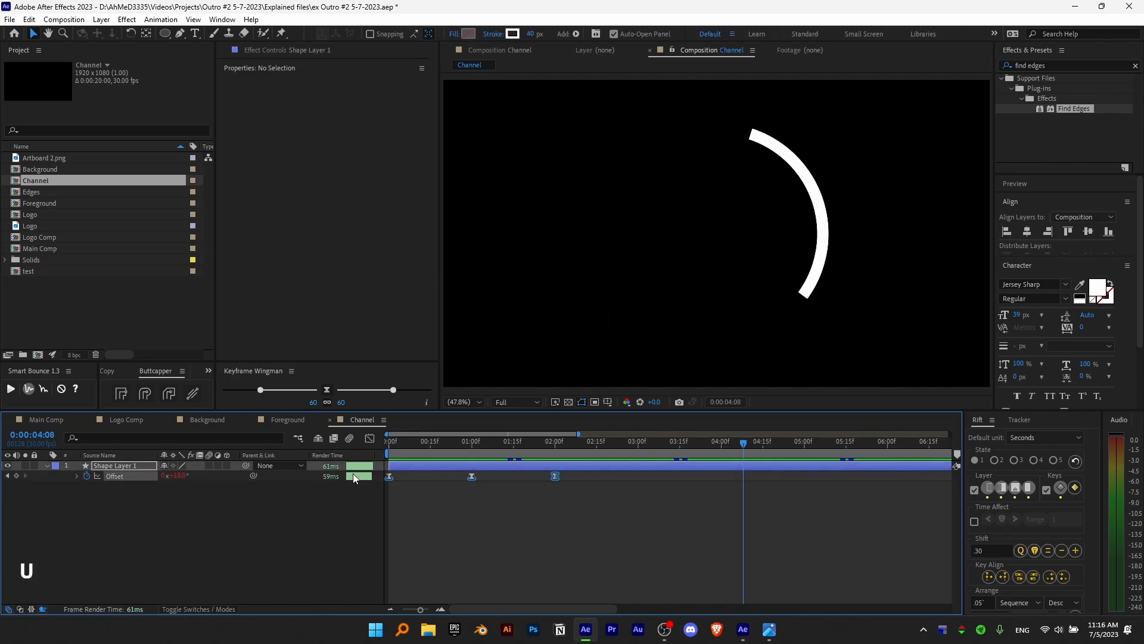
pyautogui.click(370, 440)
pyautogui.click(547, 572)
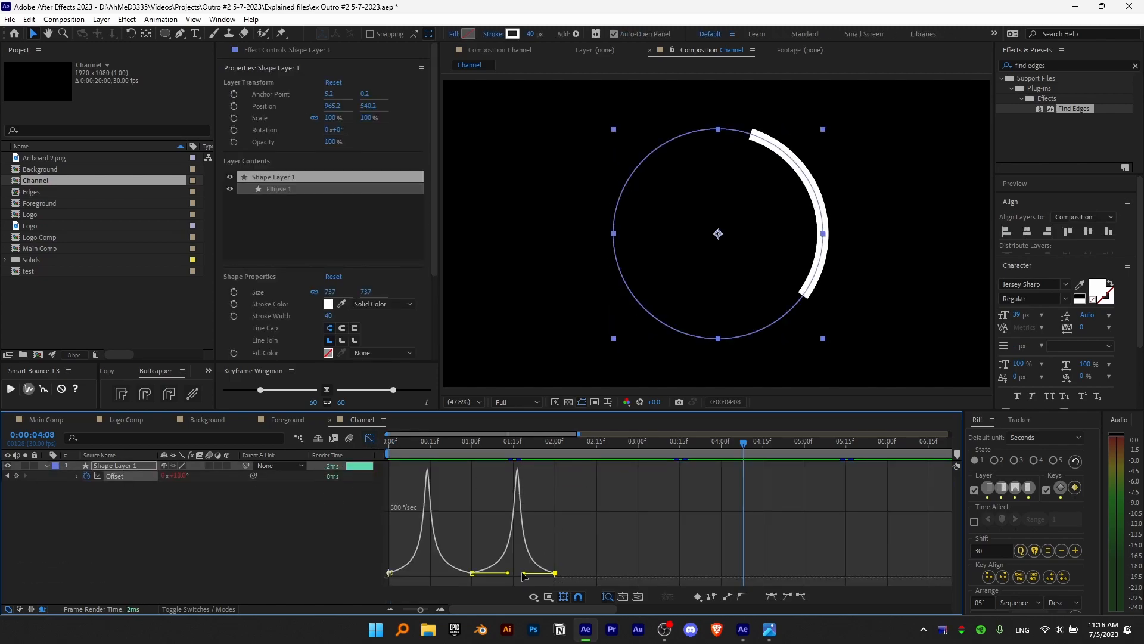
pyautogui.moveTo(525, 573); pyautogui.dragTo(444, 574)
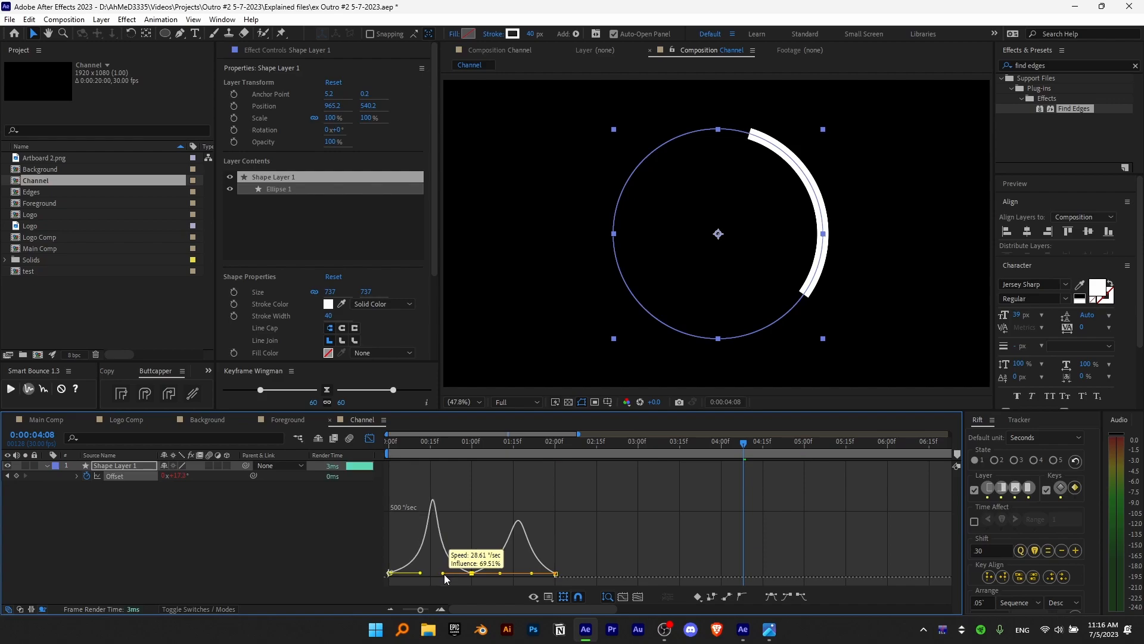
pyautogui.press('Home')
pyautogui.press('space')
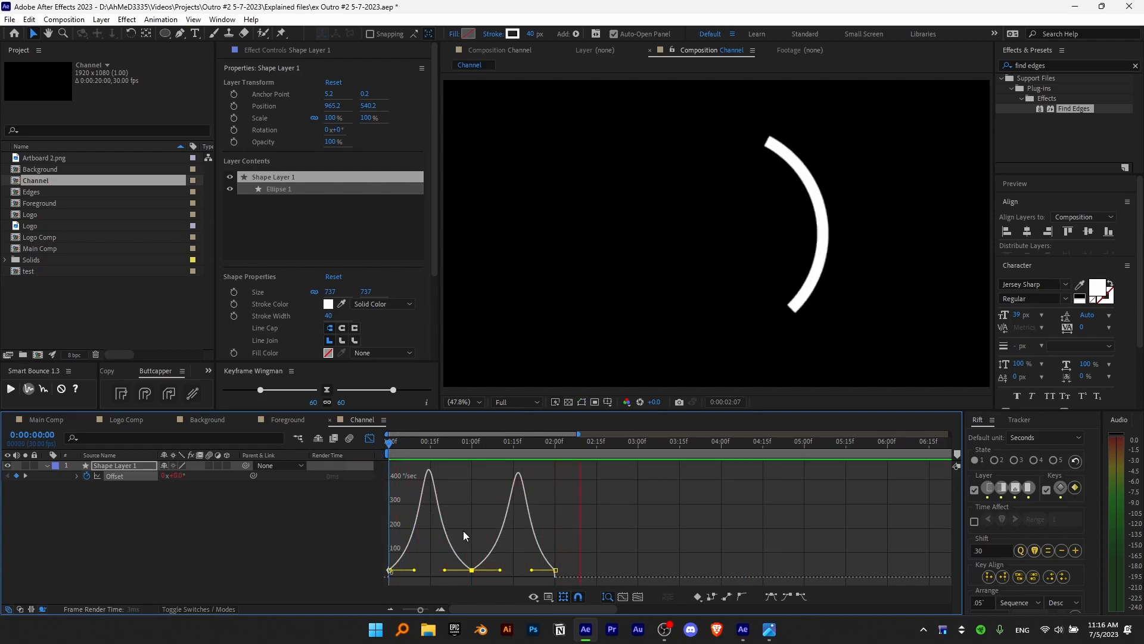
pyautogui.press('space')
pyautogui.click(370, 439)
# - Duplicate the arc layer, set the copy's Rotation to 180° and preview the two rotating arcs
pyautogui.hotkey('ctrl', 'd')
pyautogui.press('r')
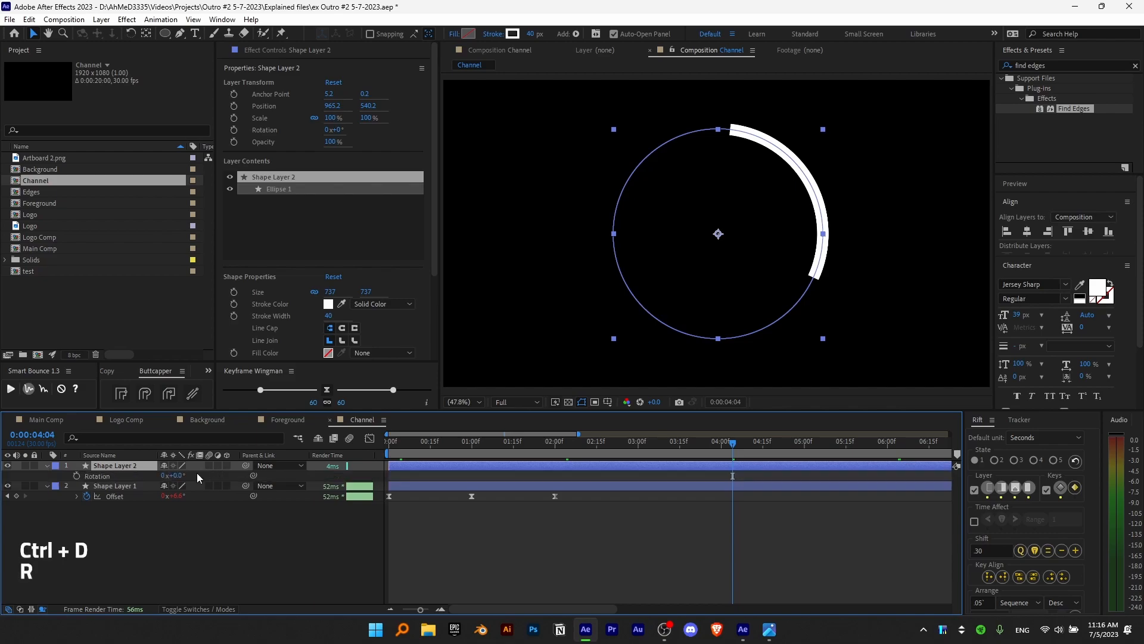
pyautogui.click(179, 476)
pyautogui.write('180')
pyautogui.press('Return')
pyautogui.press('space')
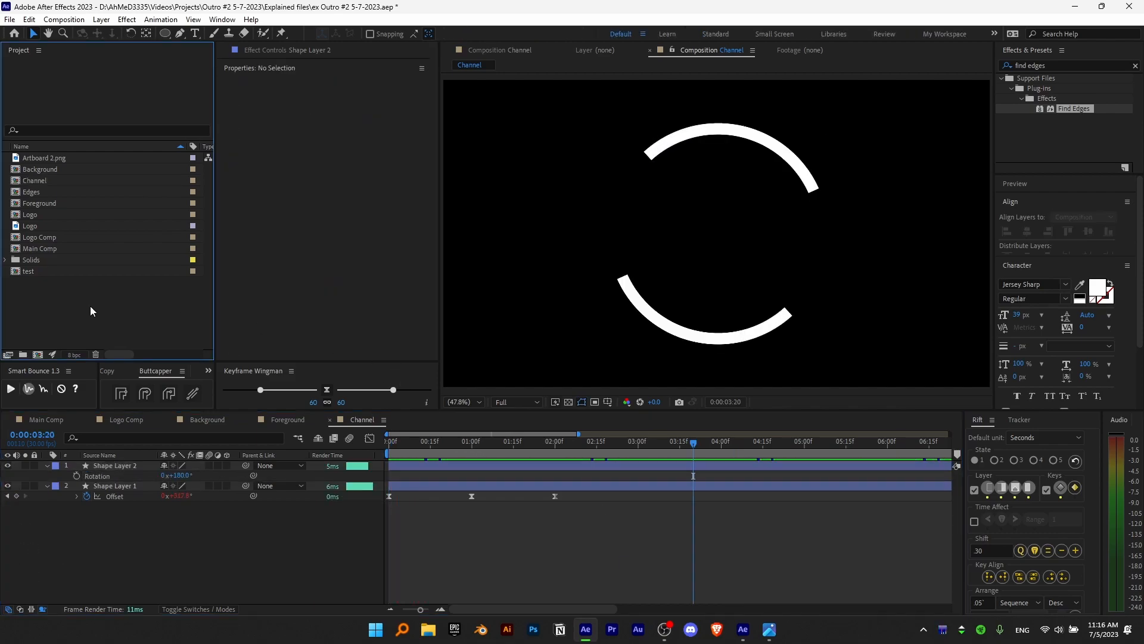
# - Create a new 1920 x 1080, 30 fps, 20-second composition named Video
pyautogui.rightClick(40, 309)
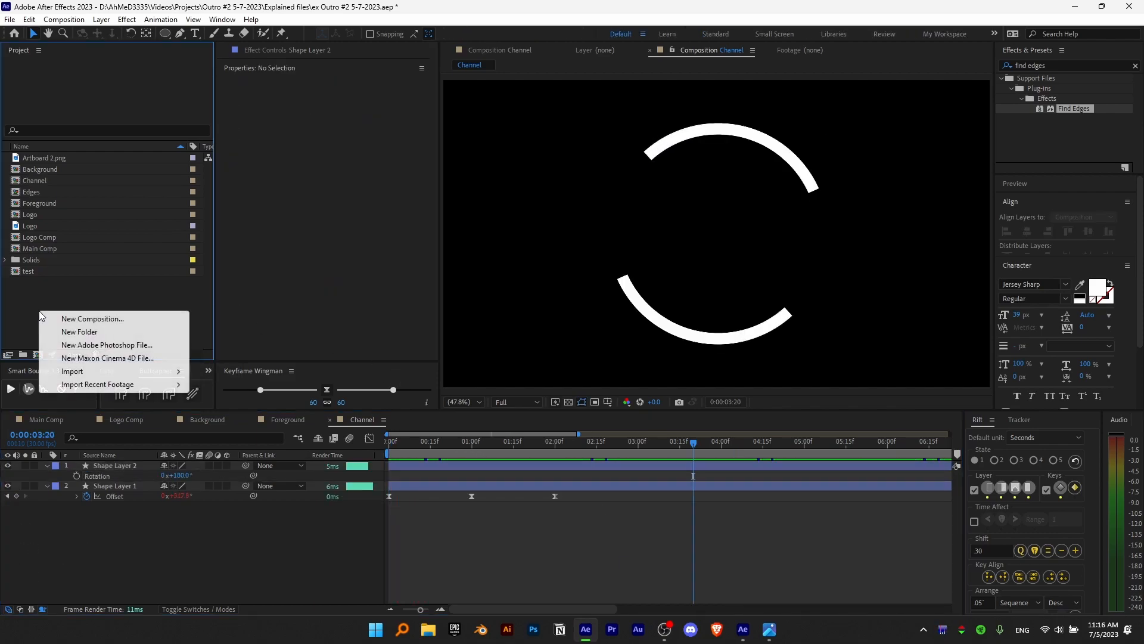
pyautogui.click(71, 316)
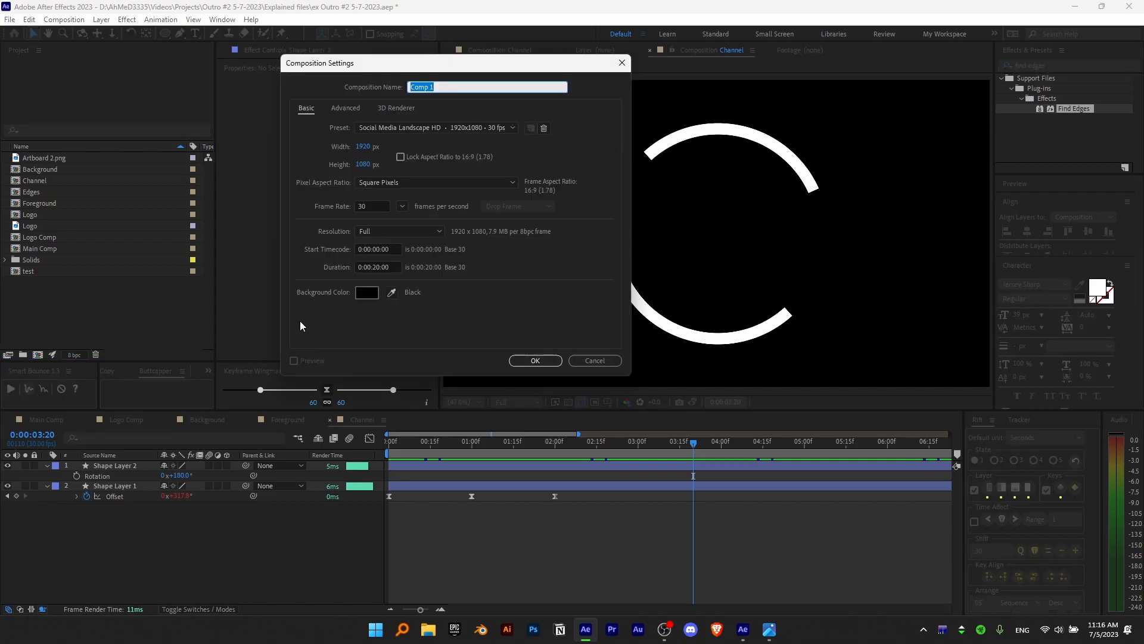
pyautogui.write('Video')
pyautogui.click(530, 357)
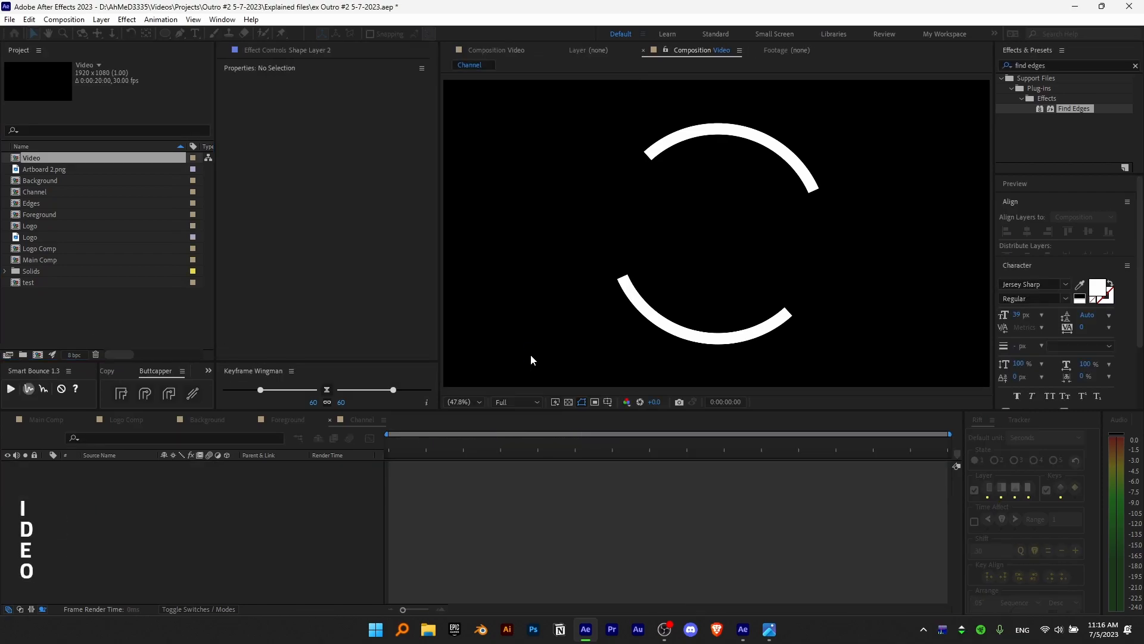
# - Draw an unfilled rectangle of about 1365 x 716 px with a 40 px white stroke in the Video composition
pyautogui.moveTo(165, 33); pyautogui.dragTo(213, 39)
pyautogui.moveTo(545, 145); pyautogui.dragTo(842, 315)
pyautogui.hotkey('ctrl', 'z')
pyautogui.moveTo(519, 134); pyautogui.dragTo(908, 339)
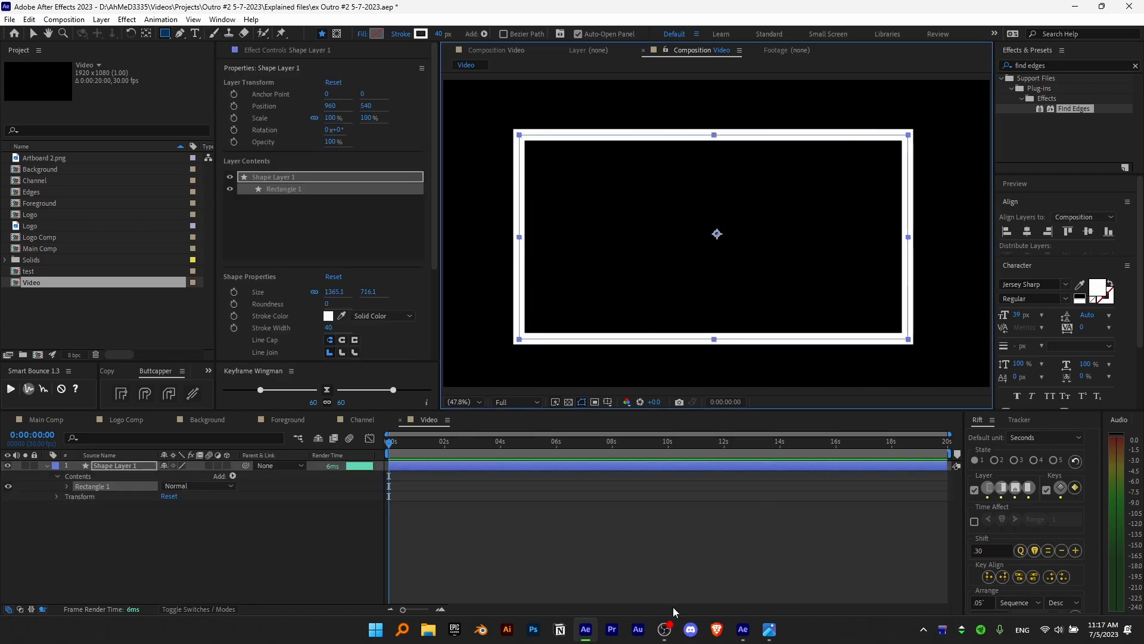
# - Switch to the Brave browser, search images for "youtube endscreen sizes", examine a size template, and return to After Effects
pyautogui.click(717, 630)
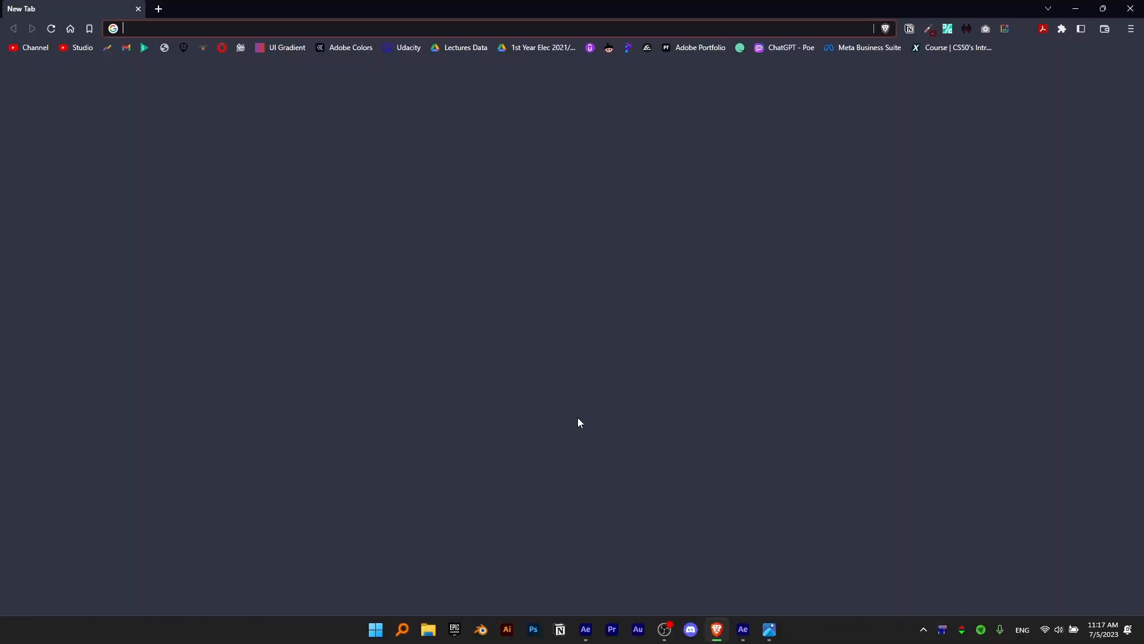
pyautogui.write('youtube endscreen sizes')
pyautogui.press('Return')
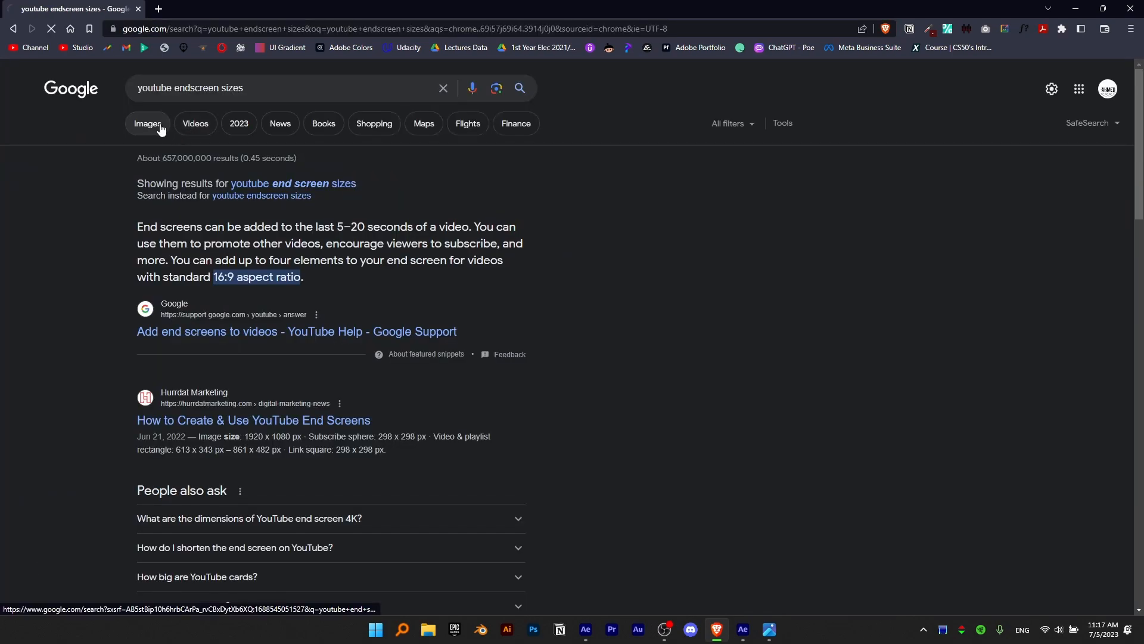
pyautogui.click(161, 129)
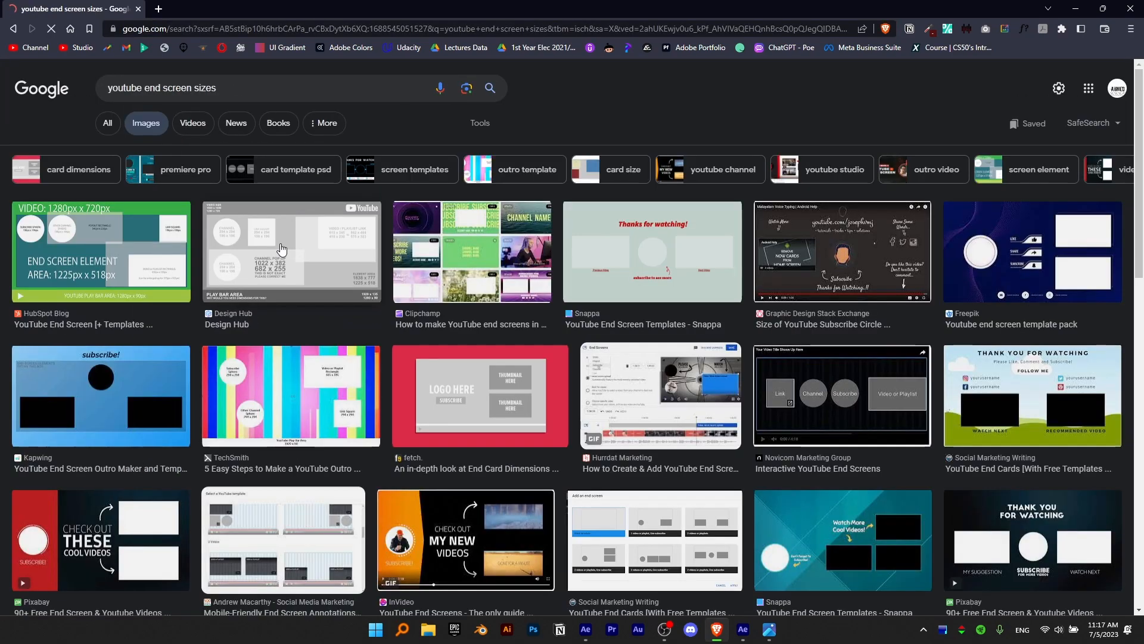
pyautogui.click(363, 256)
pyautogui.hotkey('alt', 'Tab')
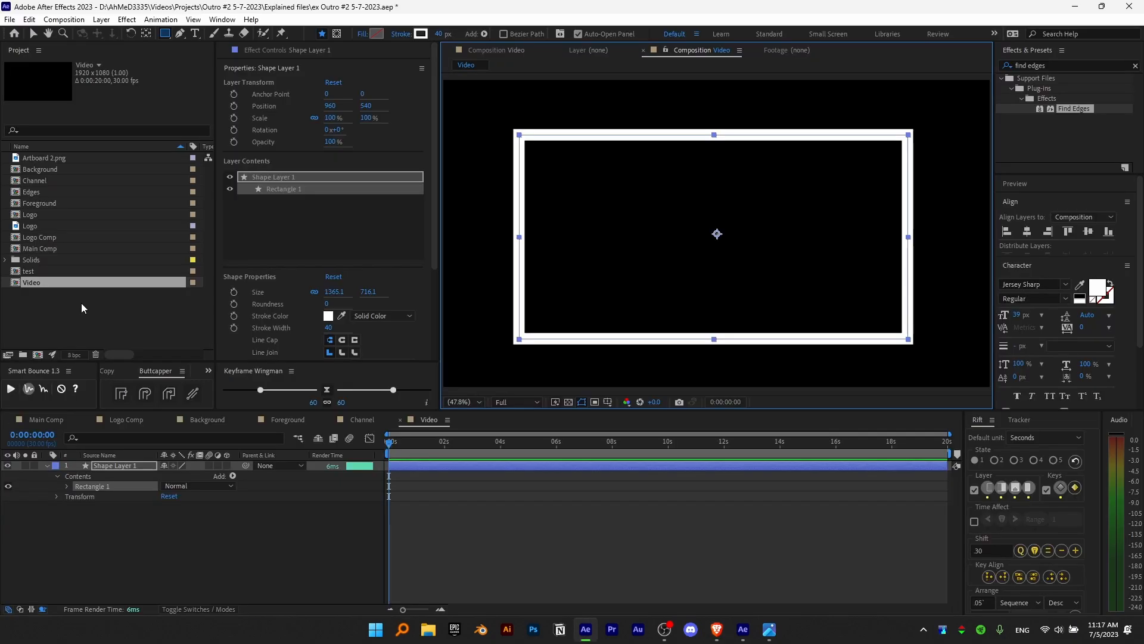
# - Import End Screen Sizes.png, place it below the rectangle layer in the Video composition, and reveal its Opacity
pyautogui.doubleClick(82, 304)
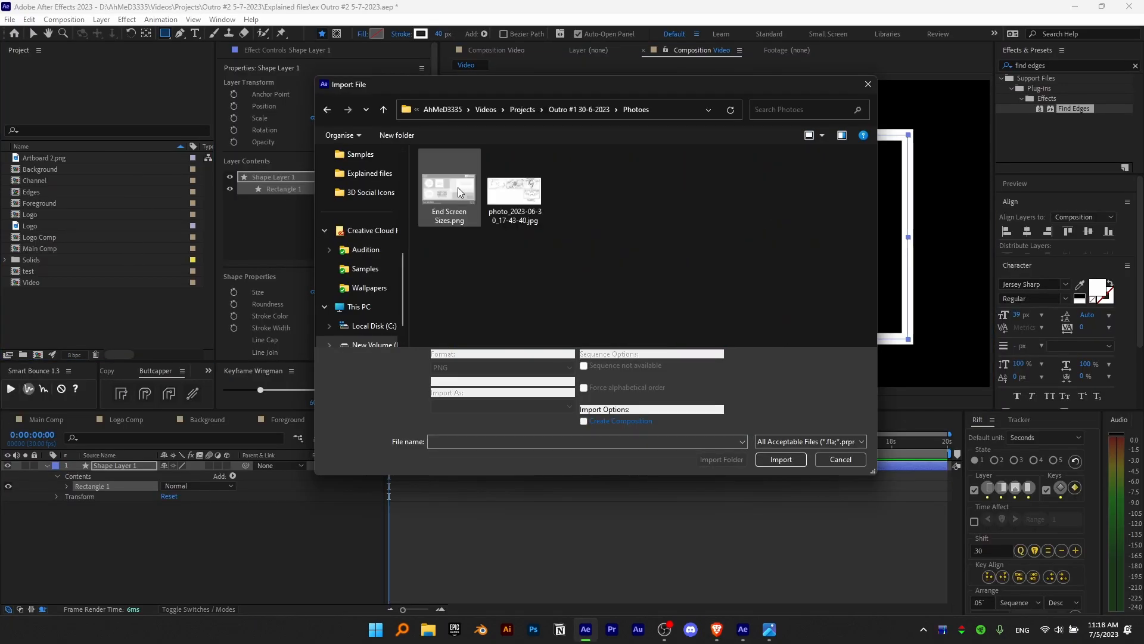
pyautogui.doubleClick(458, 187)
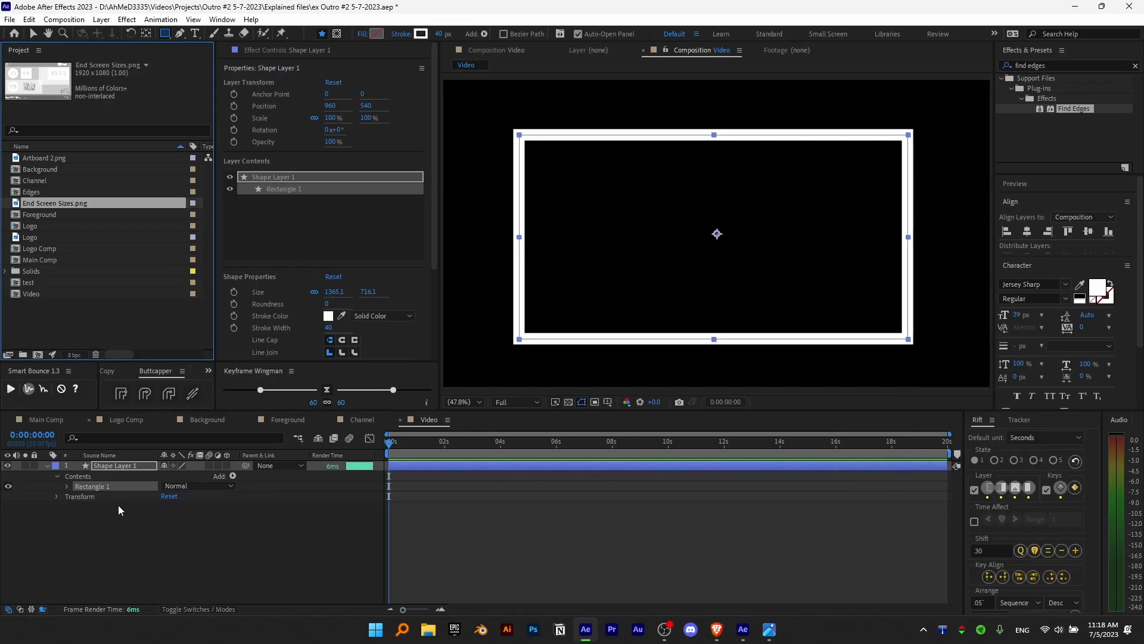
pyautogui.moveTo(118, 505); pyautogui.dragTo(112, 510)
pyautogui.write('t')
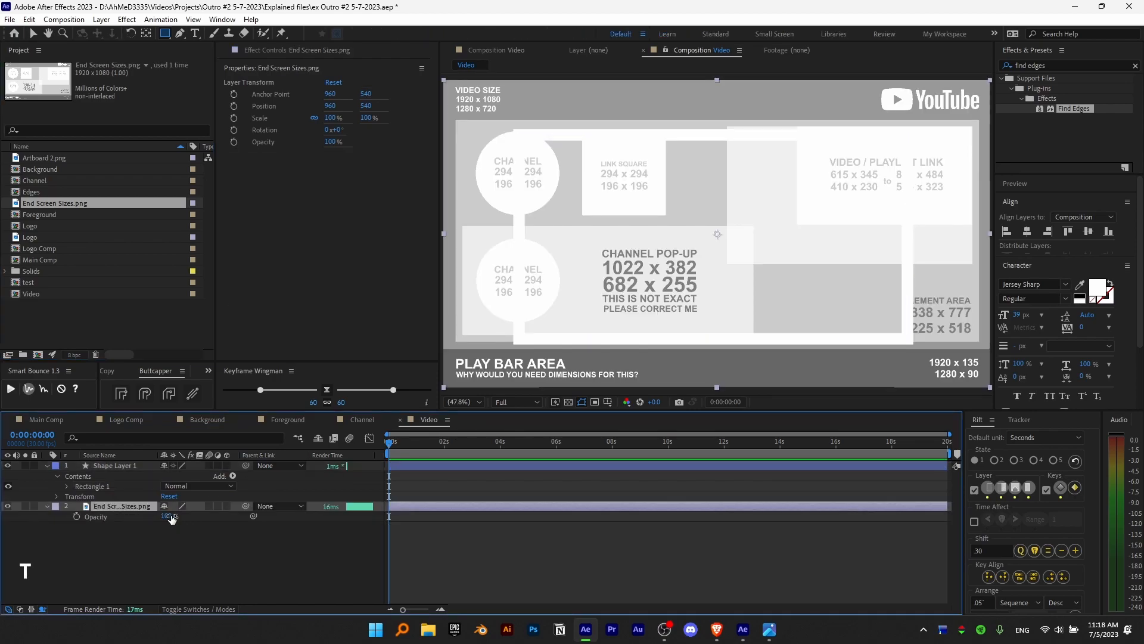
# - Set End Screen Sizes.png to 50% opacity and delete the old rectangle's shape layer from the Video composition
pyautogui.write('50')
pyautogui.press('Return')
pyautogui.click(142, 465)
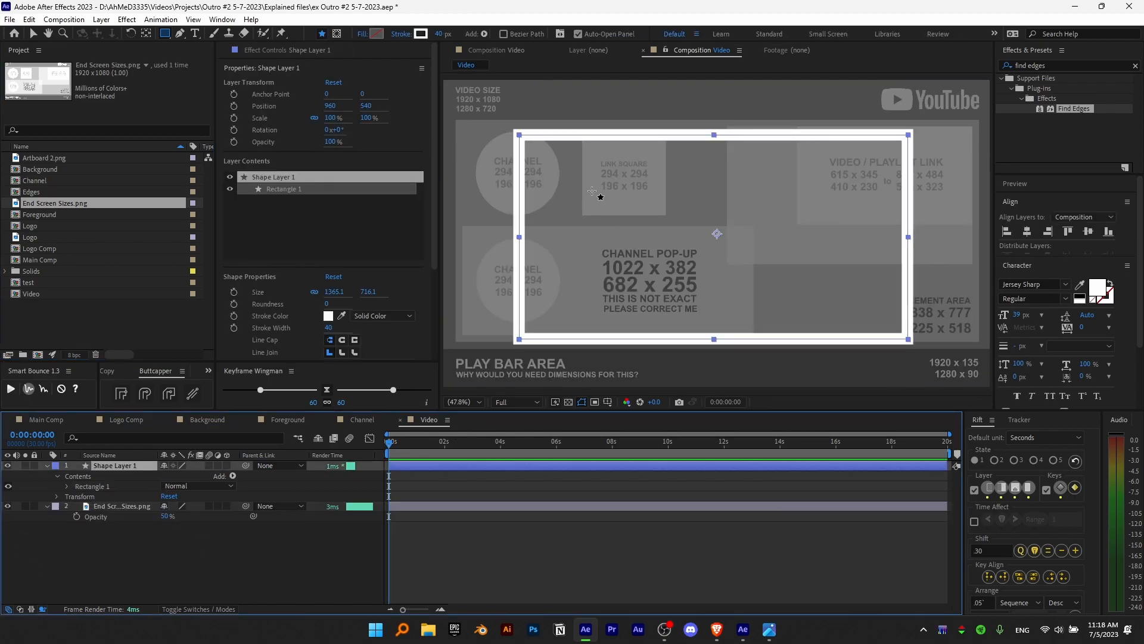
pyautogui.press('Delete')
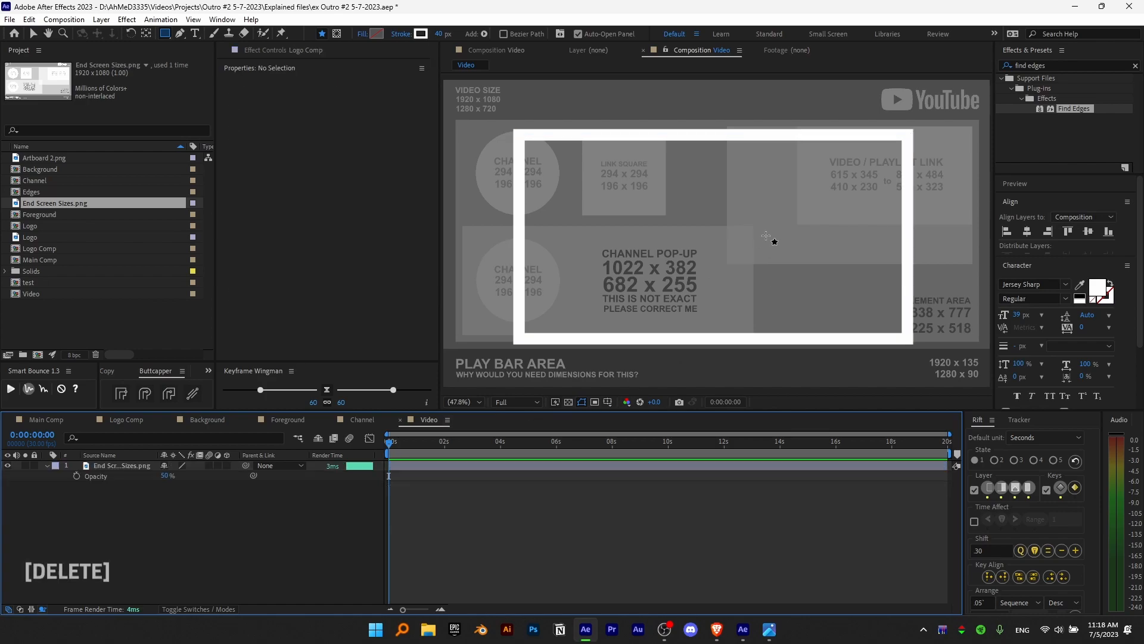
# - Draw an unfilled rectangle of about 614 x 344 px with a 2 px stroke over the template's smaller video/playlist area
pyautogui.scroll(3, 905, 213)
pyautogui.scroll(-3, 954, 129)
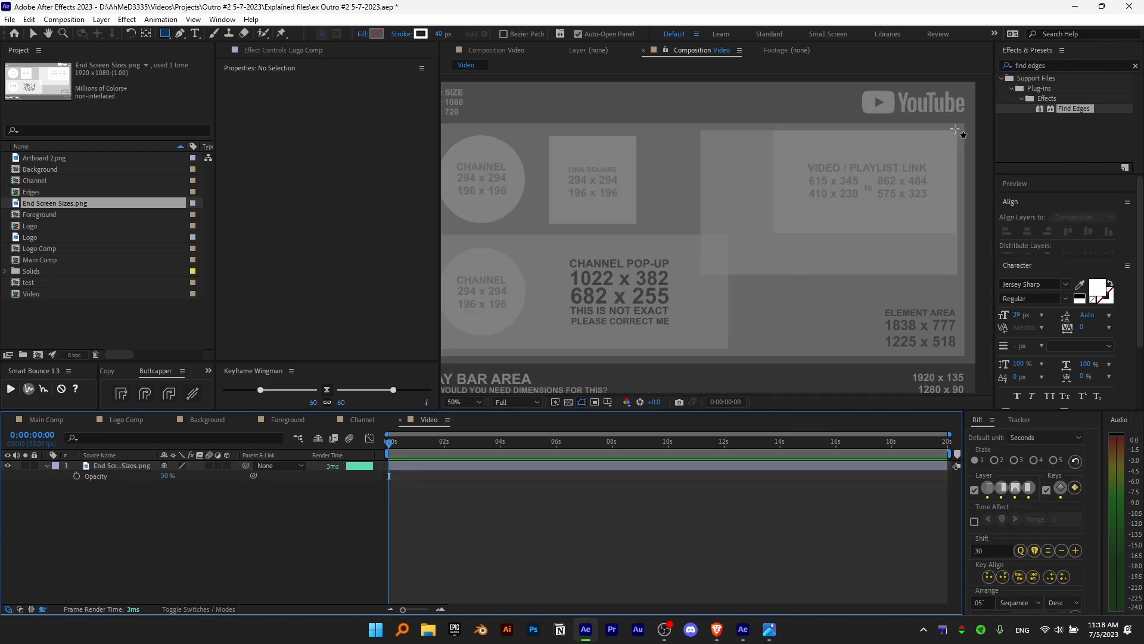
pyautogui.hotkey('ctrl', 'z')
pyautogui.write('2')
pyautogui.press('Return')
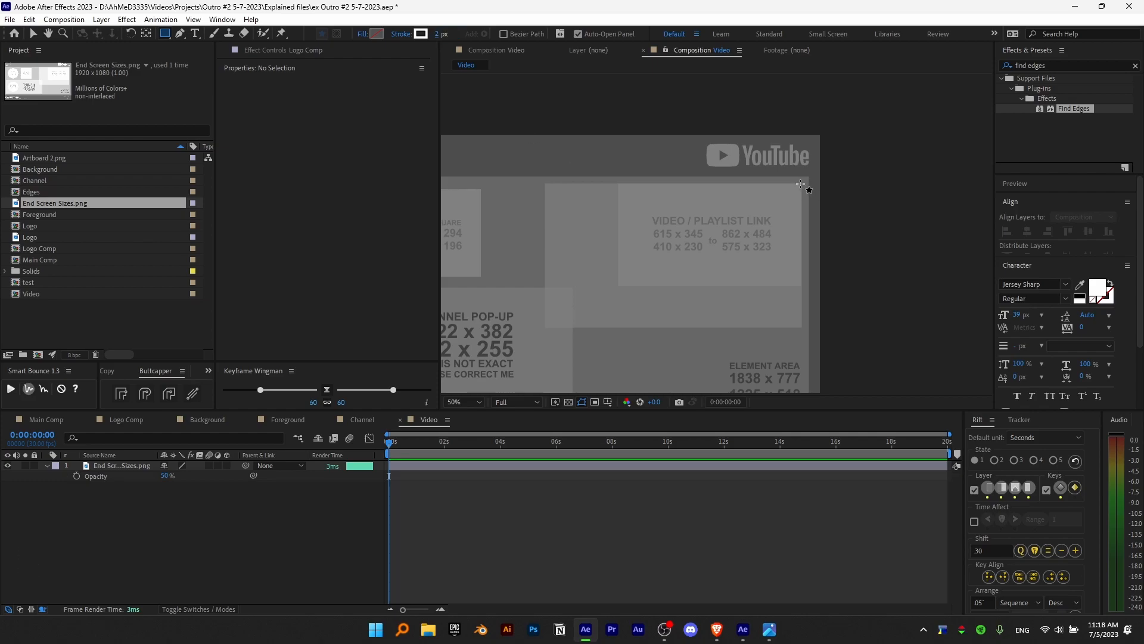
pyautogui.moveTo(802, 184)
pyautogui.mouseDown()
pyautogui.moveTo(704, 272)
pyautogui.moveTo(619, 286)
pyautogui.mouseUp()
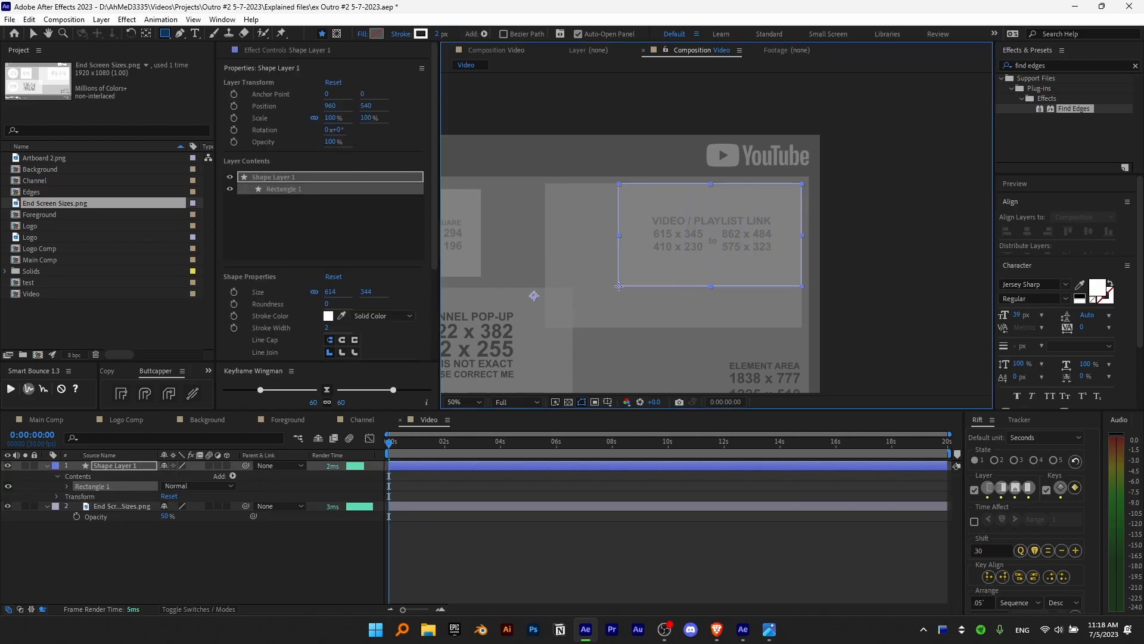
# - Set the new rectangle's stroke width to 20 px and deselect it
pyautogui.click(437, 34)
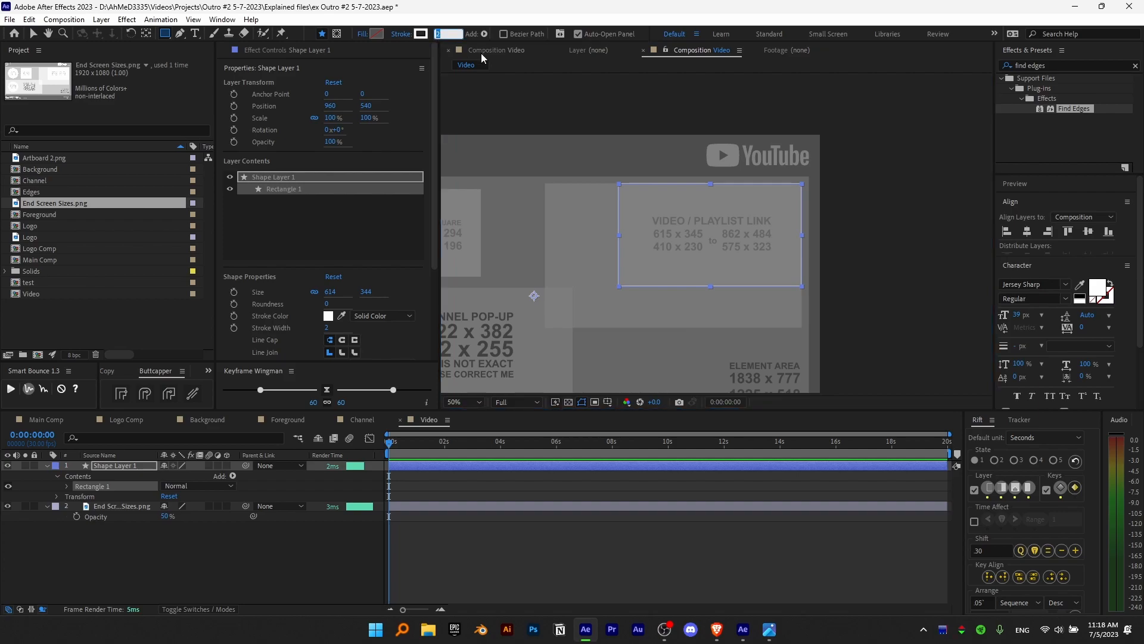
pyautogui.write('40')
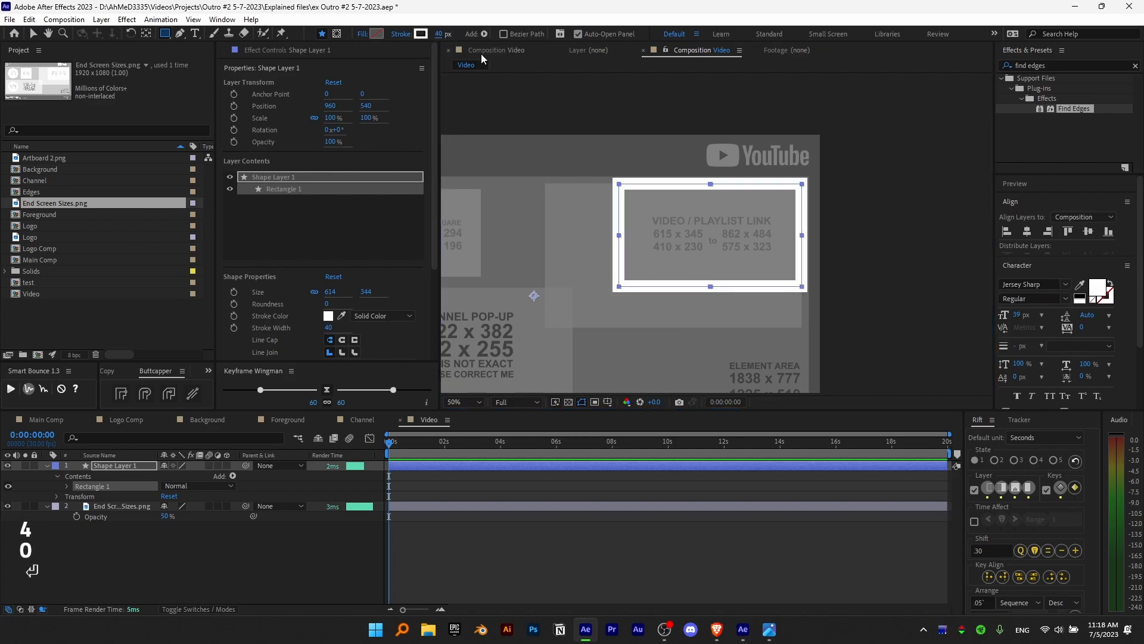
pyautogui.write('20')
pyautogui.press('Return')
pyautogui.click(573, 554)
# - Place End Screen Sizes.png below both arcs in the Channel composition and scale the arcs to about 40.3% over the upper Channel circle
pyautogui.scroll(-3, 751, 248)
pyautogui.scroll(1, 695, 269)
pyautogui.scroll(1, 695, 269)
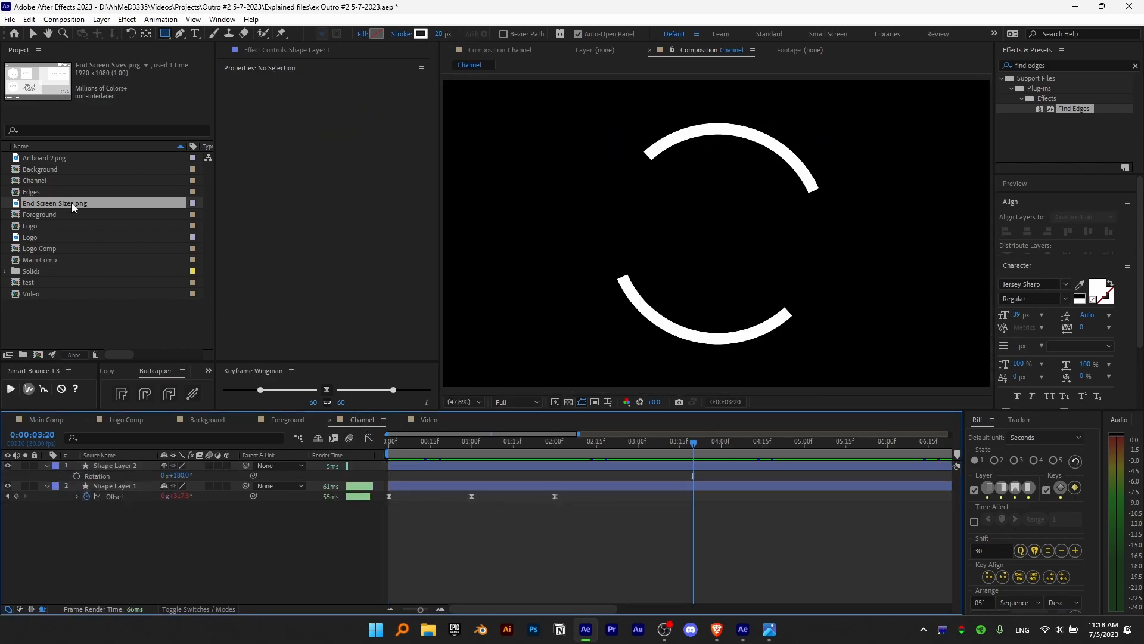
pyautogui.click(118, 487)
pyautogui.keyDown('ctrl'); pyautogui.click(142, 465); pyautogui.keyUp('ctrl')
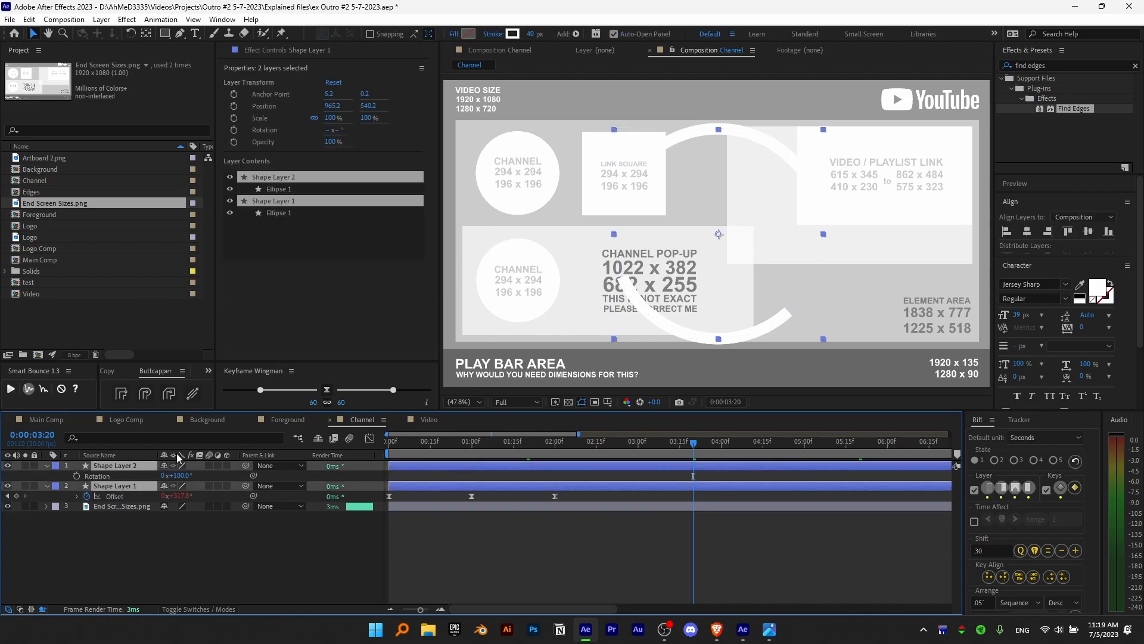
pyautogui.moveTo(783, 148); pyautogui.dragTo(580, 86)
pyautogui.moveTo(620, 277); pyautogui.dragTo(587, 254)
pyautogui.press('Right')
pyautogui.press('Right')
pyautogui.press('Right')
pyautogui.press('Right')
pyautogui.press('Right')
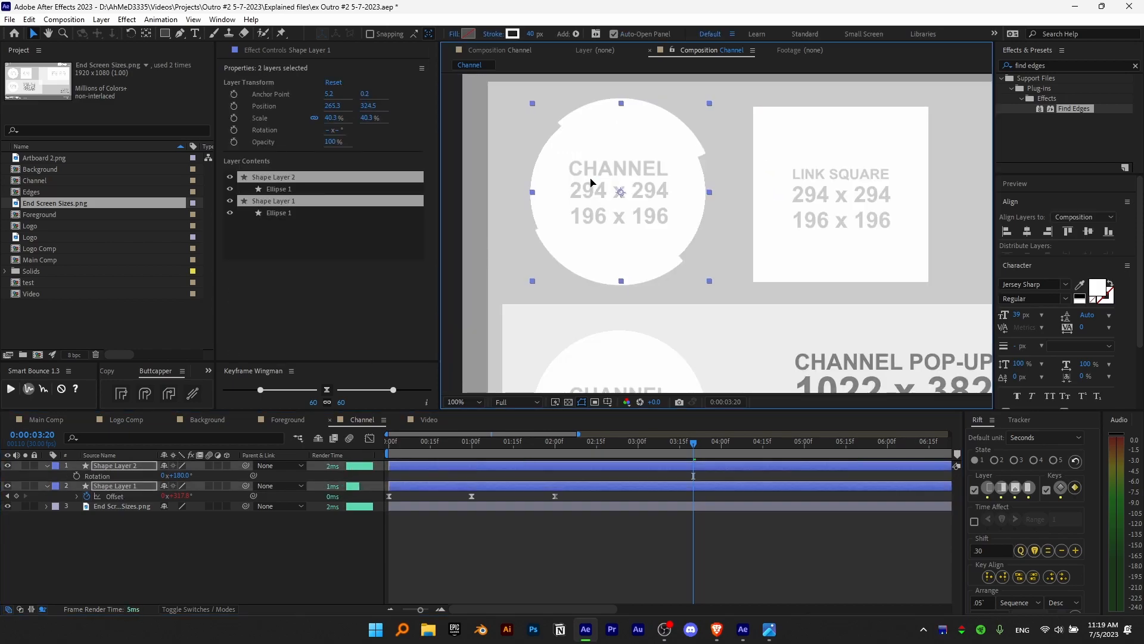
# - Set the End Screen Sizes.png layer's opacity to 50% in the Channel composition
pyautogui.click(126, 508)
pyautogui.write('t')
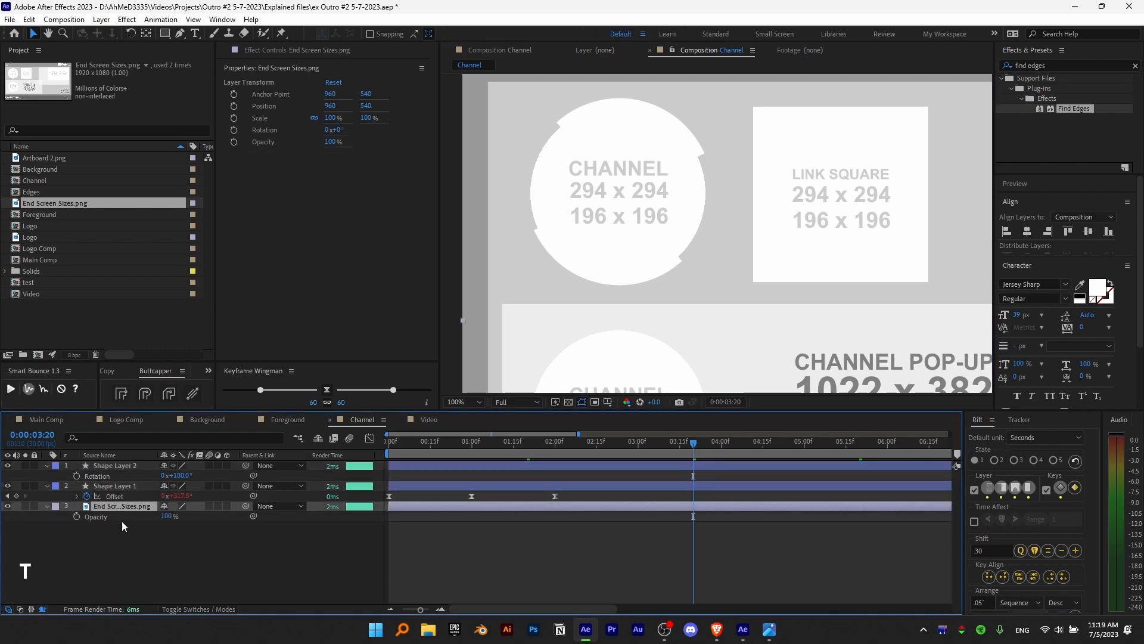
pyautogui.write('50')
pyautogui.press('Return')
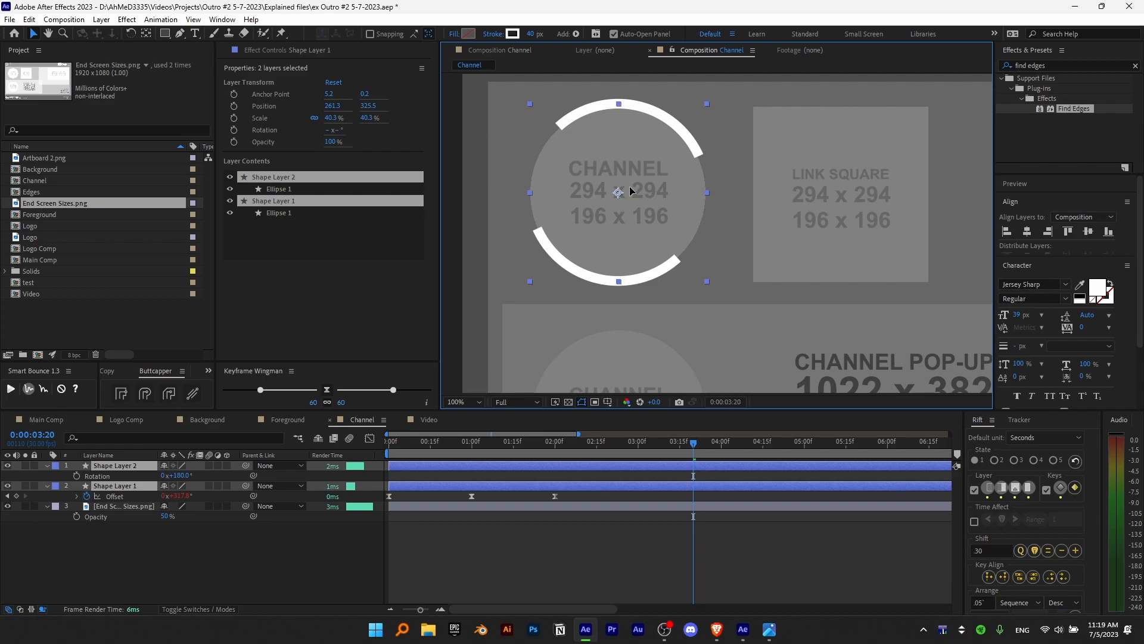
# - Center both arcs horizontally and vertically in the Channel composition and delete its End Screen Sizes.png layer
pyautogui.click(1026, 231)
pyautogui.click(1089, 231)
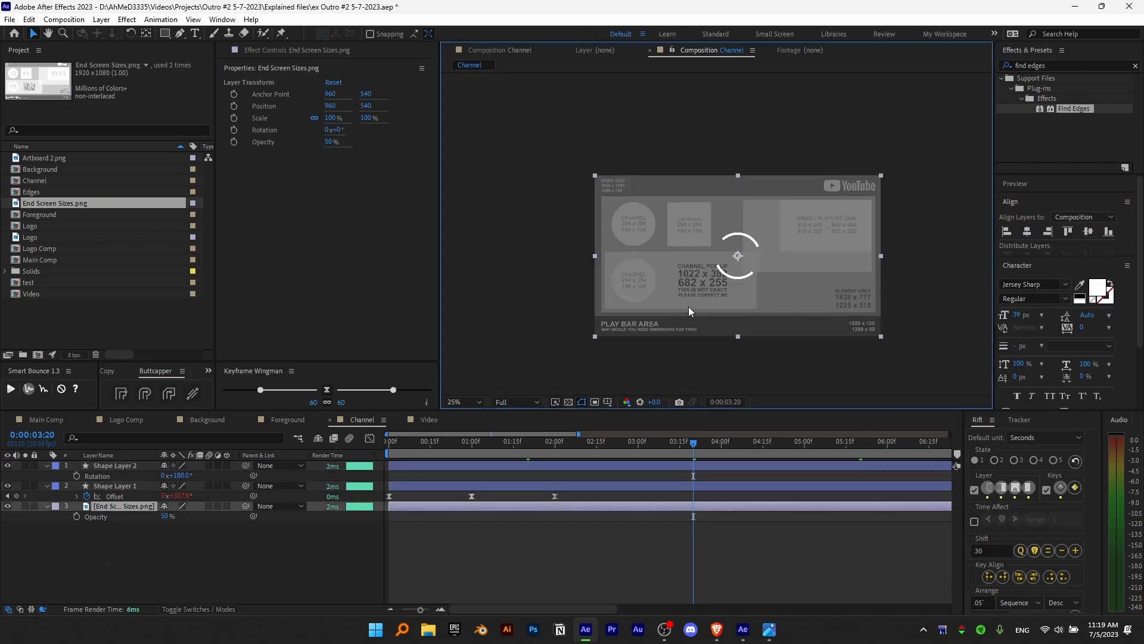
pyautogui.press('Delete')
# - Delete the End Screen Sizes.png layer from the Video composition
pyautogui.click(439, 421)
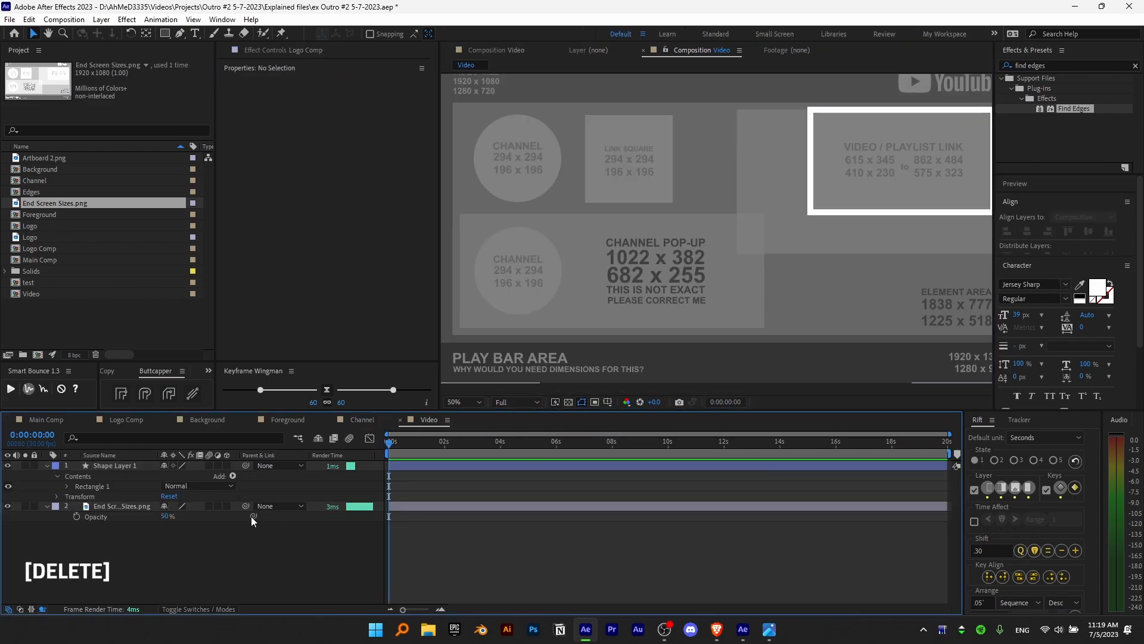
pyautogui.click(119, 509)
pyautogui.hotkey('ctrl', 'z')
pyautogui.press('Delete')
# - Center the rectangle layer's anchor point on its content and align the rectangle to the middle of the Video composition
pyautogui.click(113, 466)
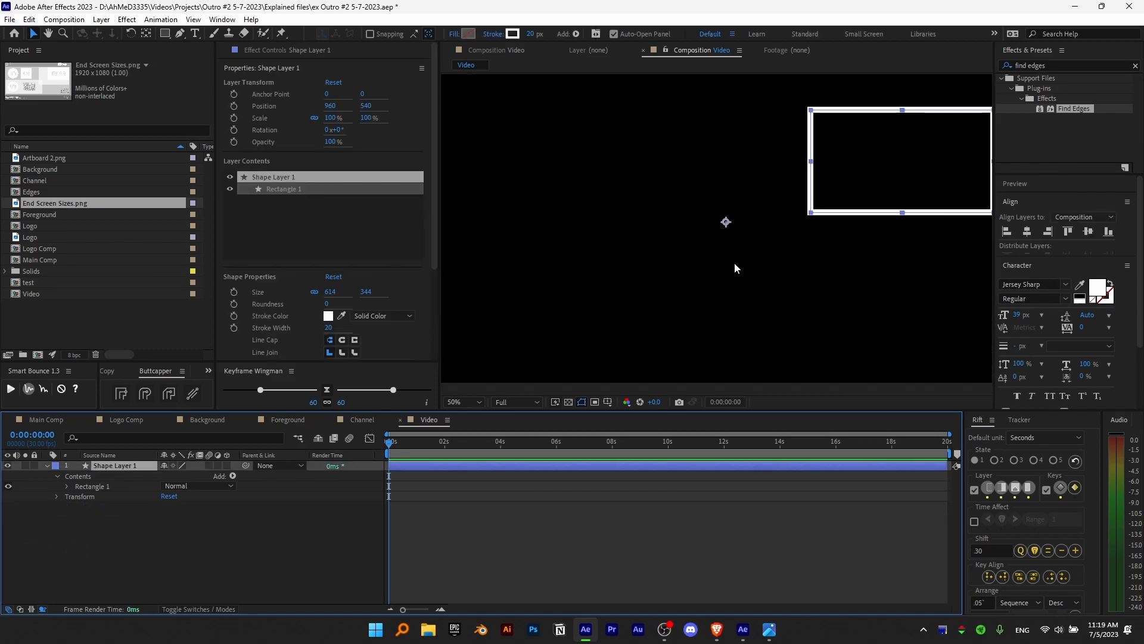
pyautogui.hotkey('ctrl', 'alt', 'Home')
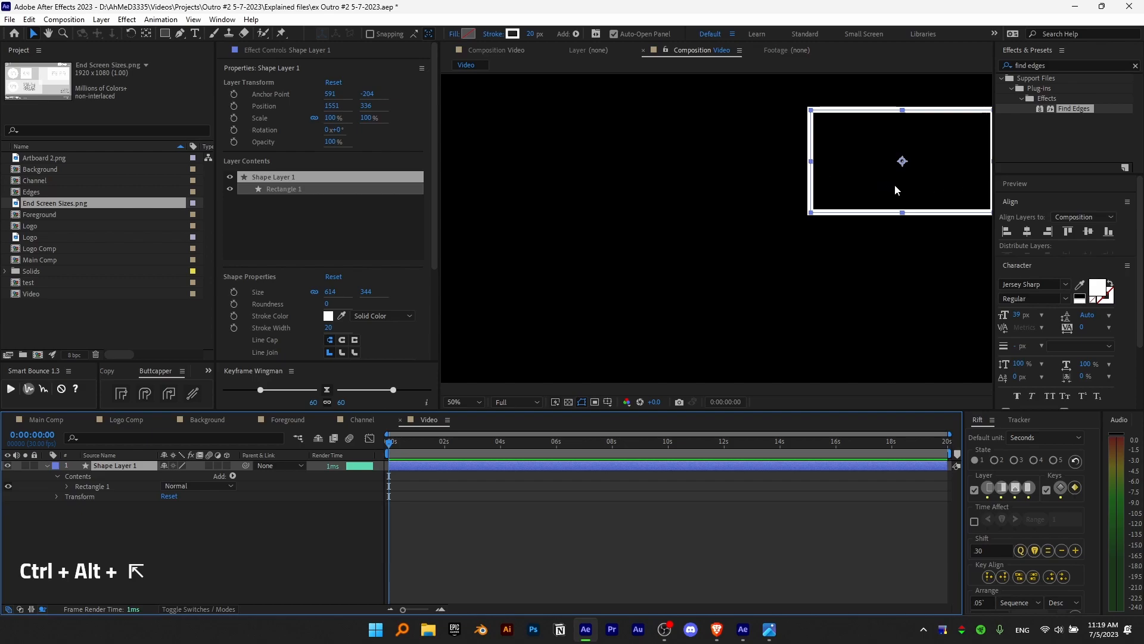
pyautogui.click(1029, 228)
pyautogui.click(1079, 231)
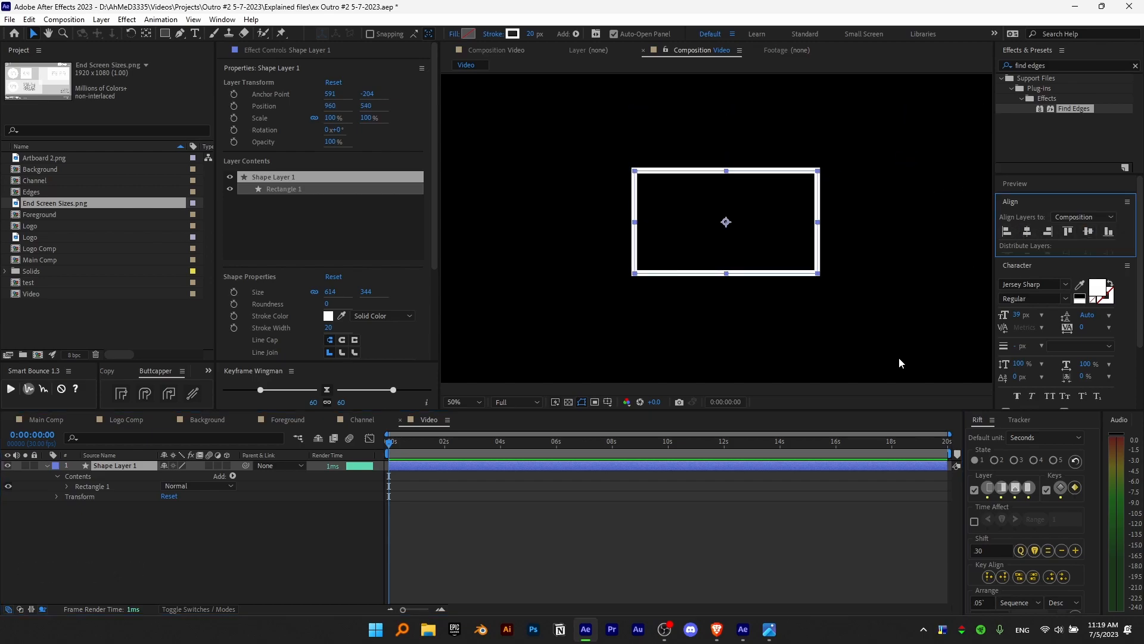
pyautogui.click(720, 291)
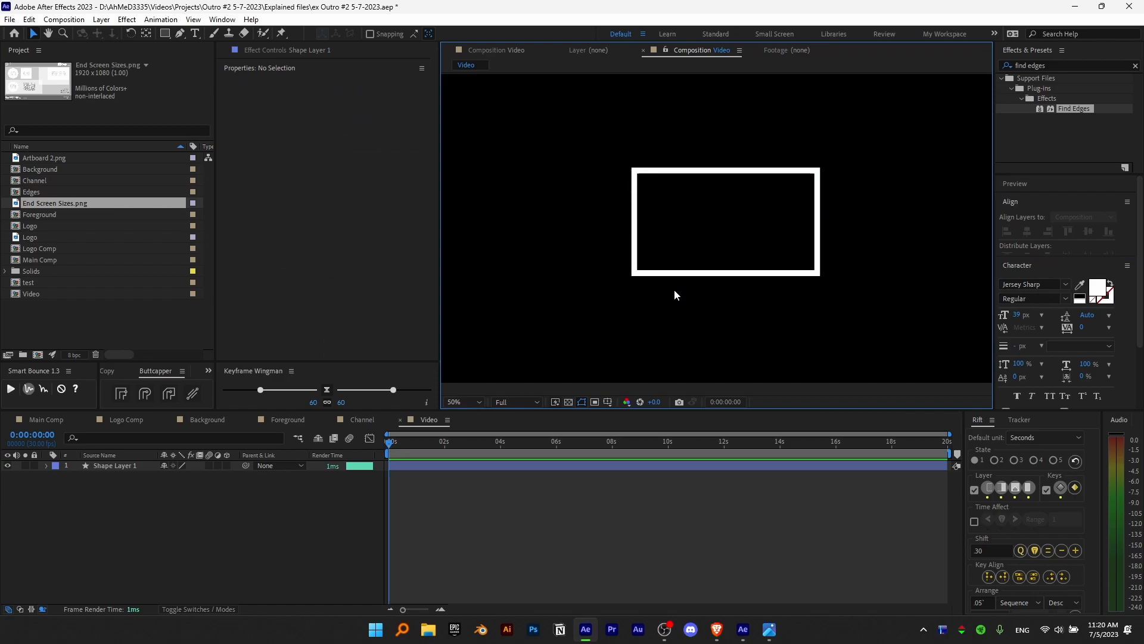
# - Copy Trim Paths 1 from Shape Layer 1 in the Channel composition onto the rectangle layer in the Video composition
pyautogui.click(373, 421)
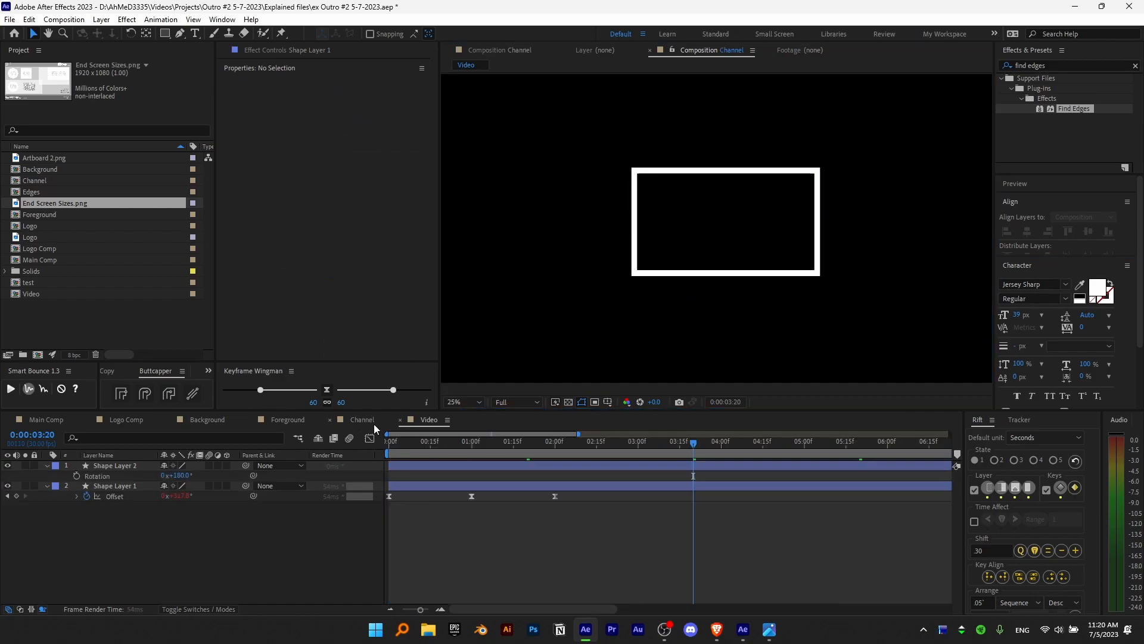
pyautogui.click(123, 485)
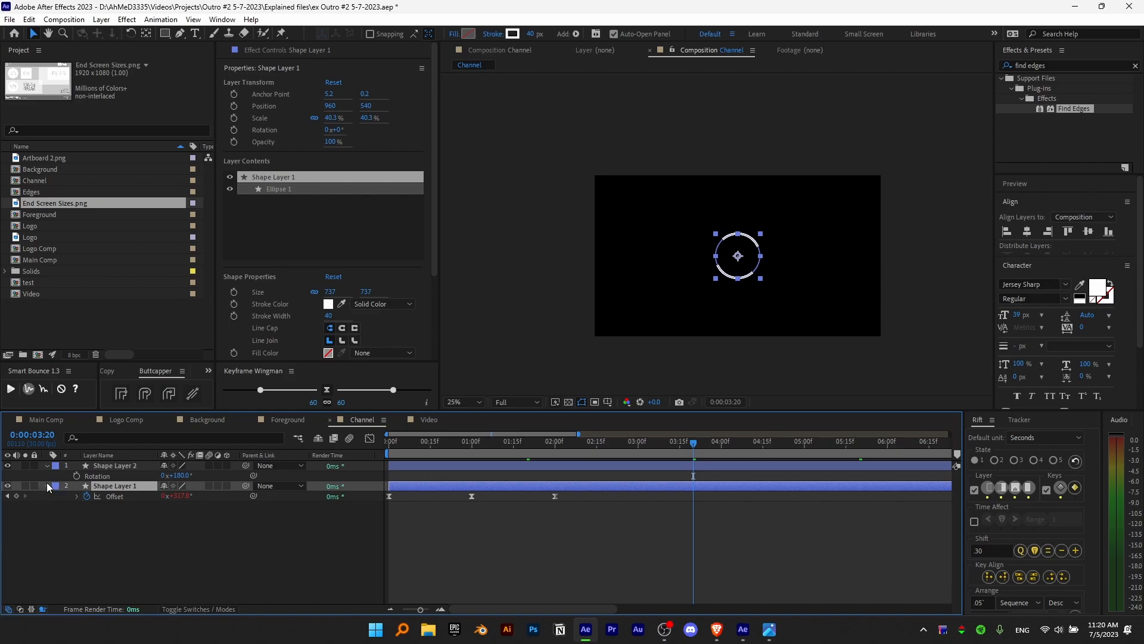
pyautogui.click(48, 485)
pyautogui.click(67, 516)
pyautogui.click(101, 517)
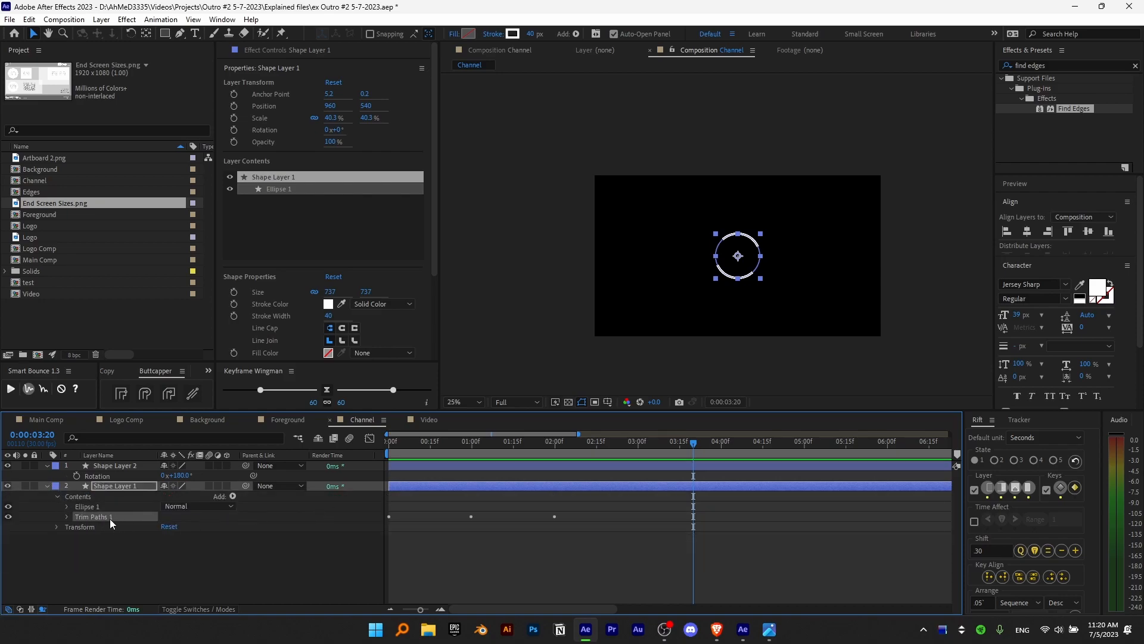
pyautogui.hotkey('ctrl', 'c')
pyautogui.click(428, 420)
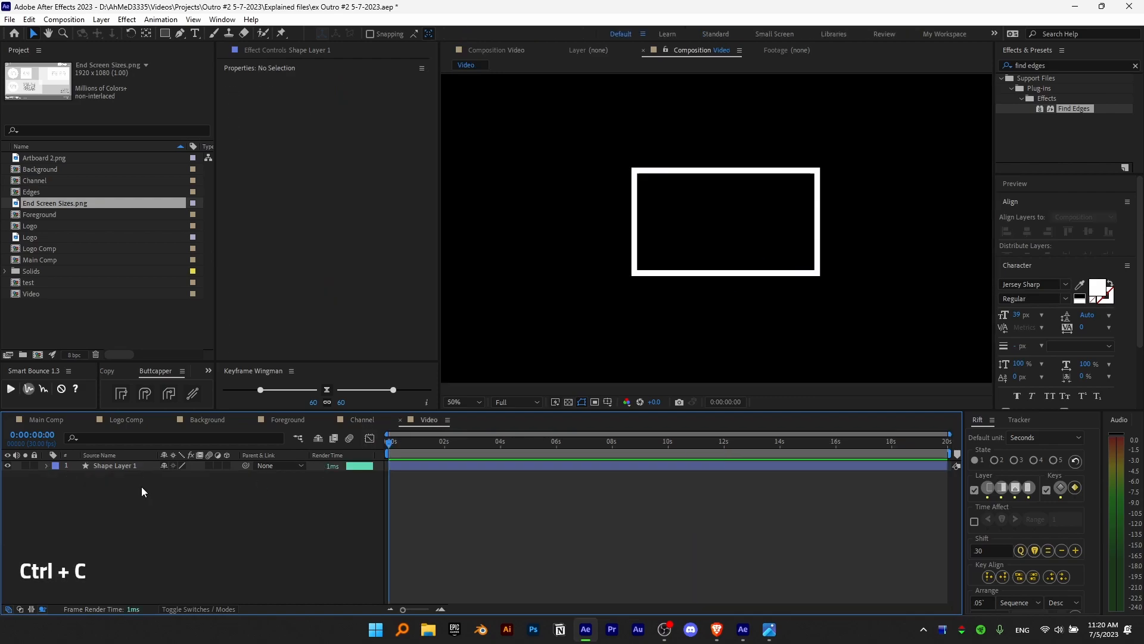
pyautogui.click(123, 469)
pyautogui.hotkey('ctrl', 'v')
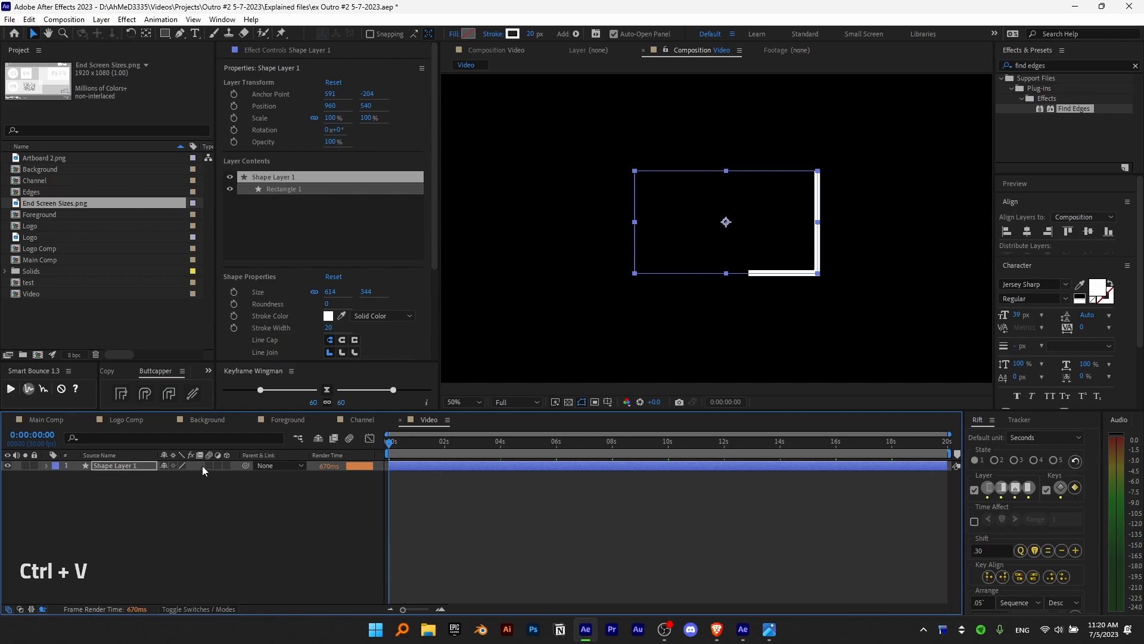
# - Reveal the rectangle layer's keyframes, preview the trimmed stroke animation, and return to the first frame
pyautogui.press('u')
pyautogui.click(434, 507)
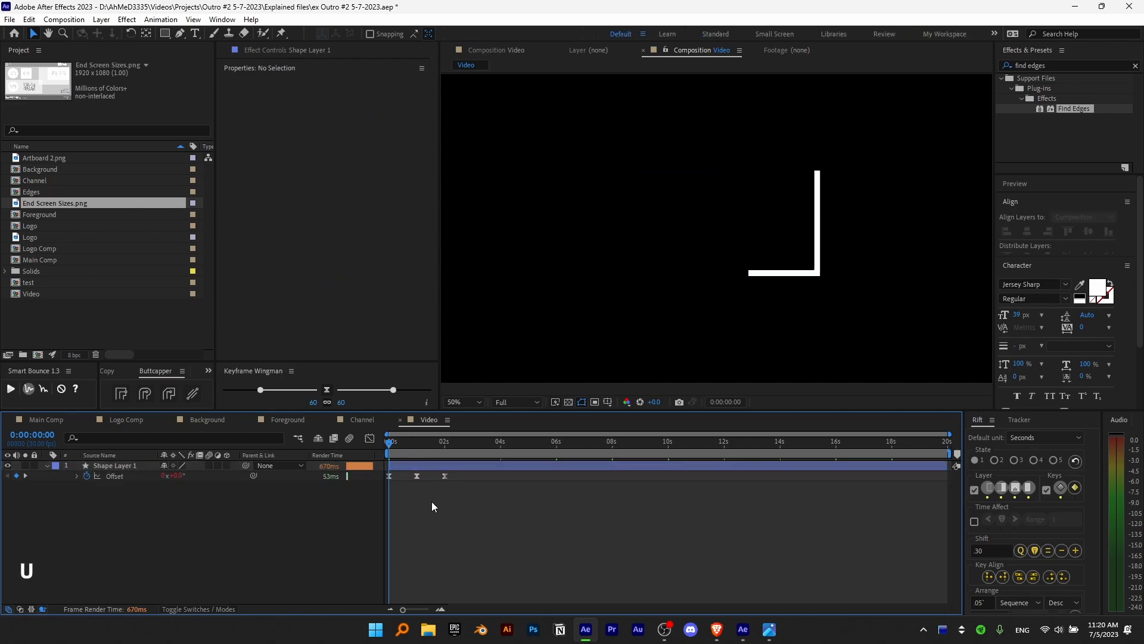
pyautogui.press('space')
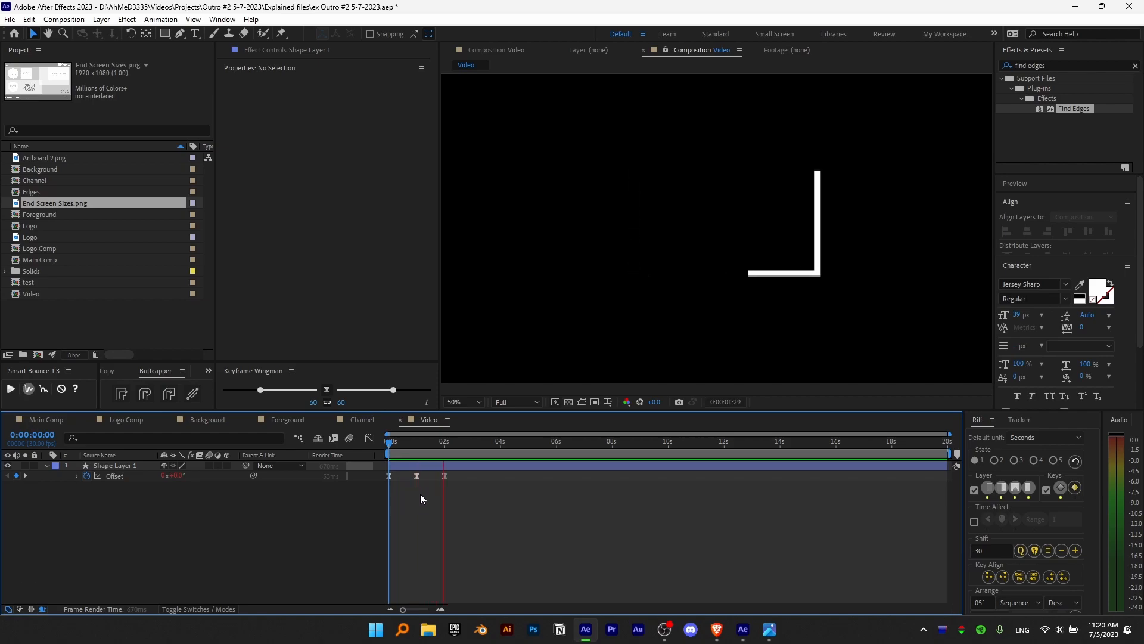
pyautogui.press('space')
pyautogui.press('Home')
# - Duplicate the rectangle's shape layer, set the copy's Rotation to 180°, and preview the Video composition
pyautogui.click(111, 465)
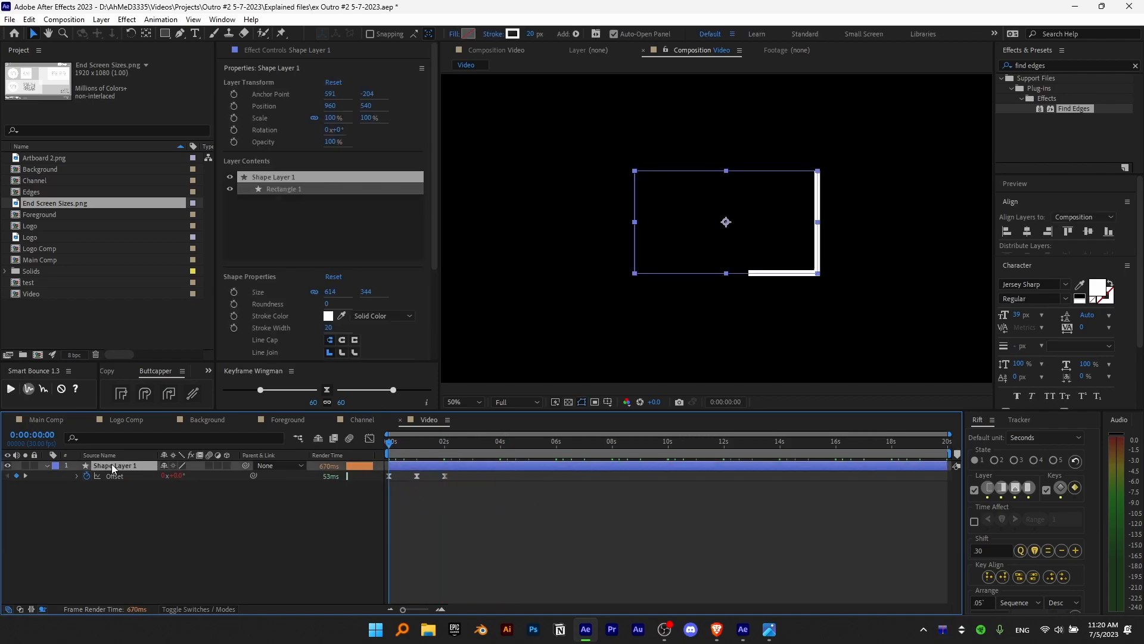
pyautogui.hotkey('ctrl', 'd')
pyautogui.press('r')
pyautogui.click(178, 476)
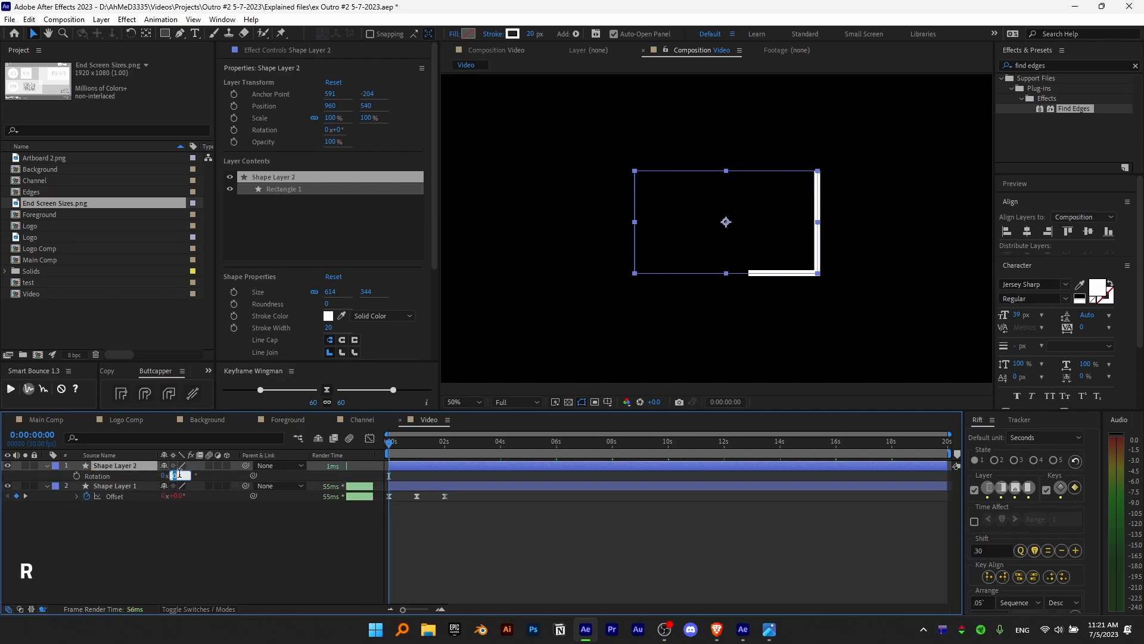
pyautogui.write('180')
pyautogui.press('Return')
pyautogui.click(450, 540)
pyautogui.press('space')
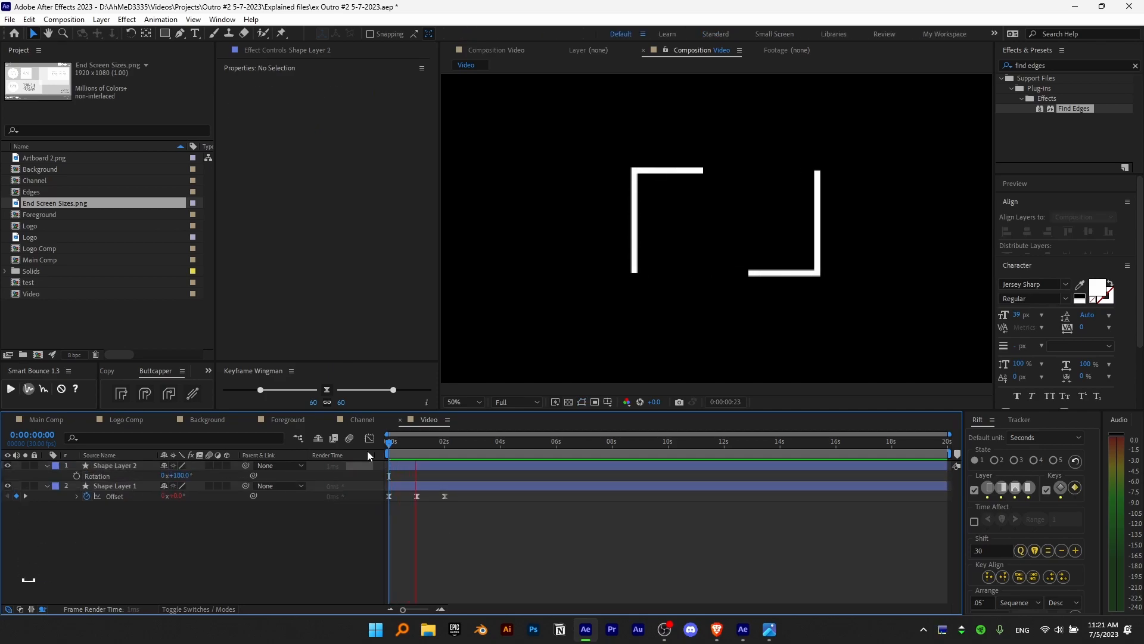
# - Show Main Comp, close the other composition timelines, and scrub from the start to about 0:00:01:31
pyautogui.click(43, 420)
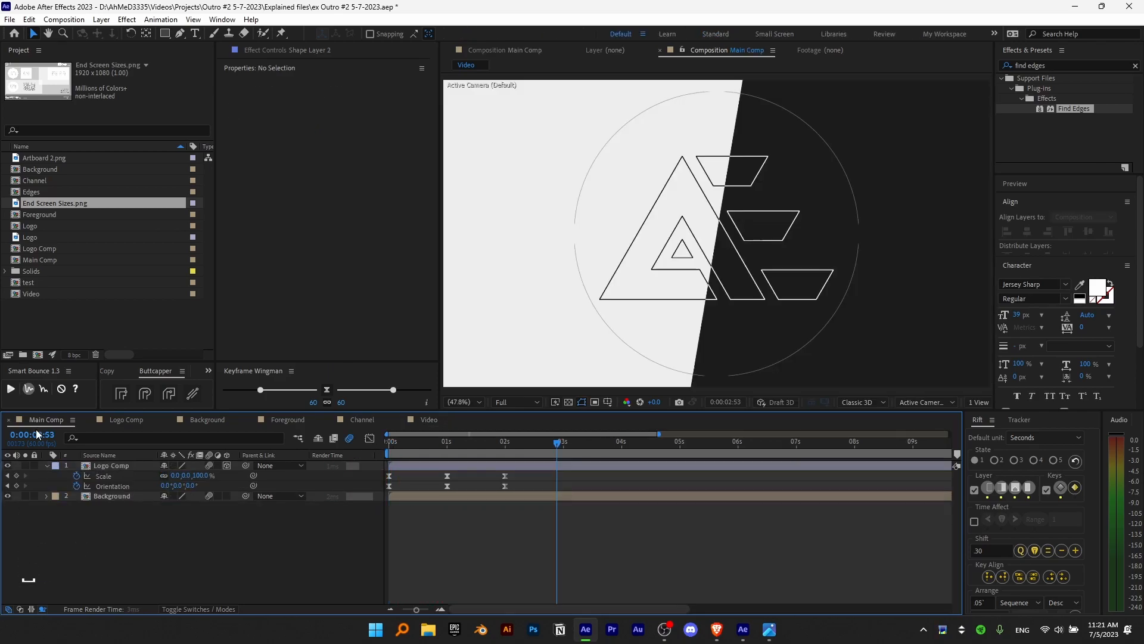
pyautogui.click(89, 420)
pyautogui.click(89, 419)
pyautogui.click(90, 419)
pyautogui.click(90, 420)
pyautogui.click(89, 420)
pyautogui.moveTo(390, 446); pyautogui.dragTo(478, 458)
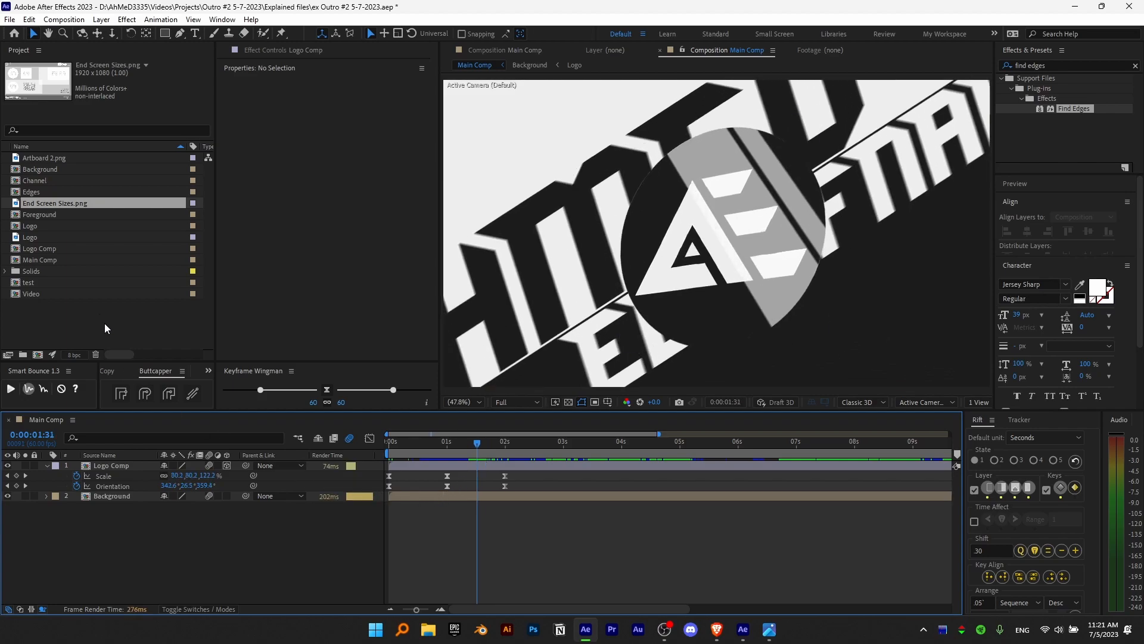
# - Add the Channel and Video compositions above the title in the Foreground composition and move the Video frame left of the arcs
pyautogui.doubleClick(39, 216)
pyautogui.moveTo(75, 180); pyautogui.dragTo(103, 462)
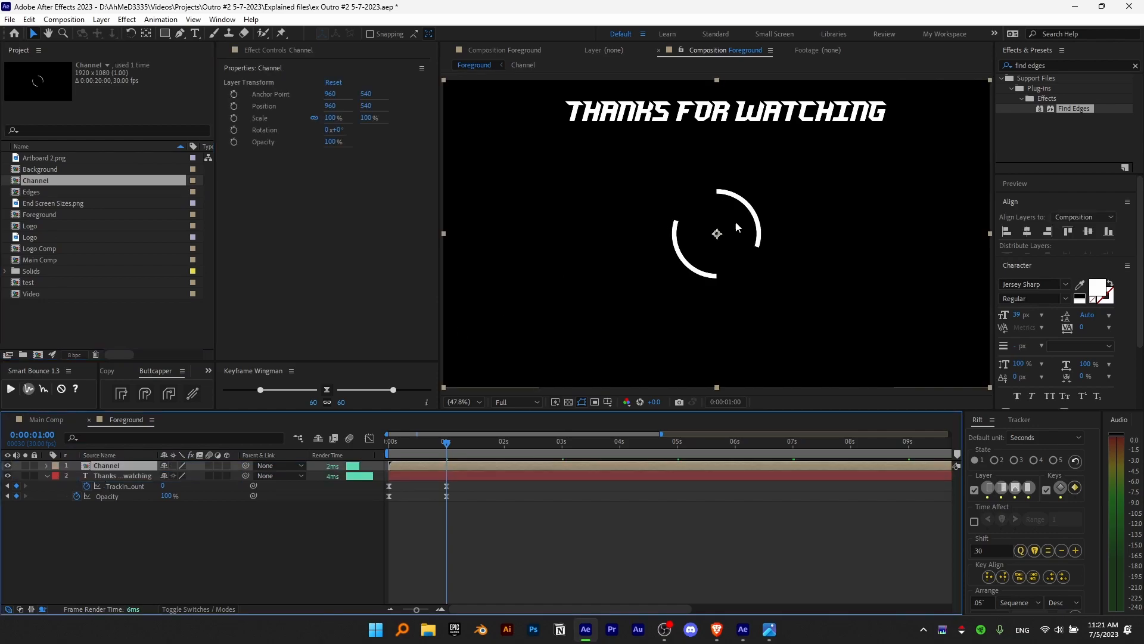
pyautogui.moveTo(38, 291); pyautogui.dragTo(124, 472)
pyautogui.moveTo(823, 279); pyautogui.dragTo(665, 279)
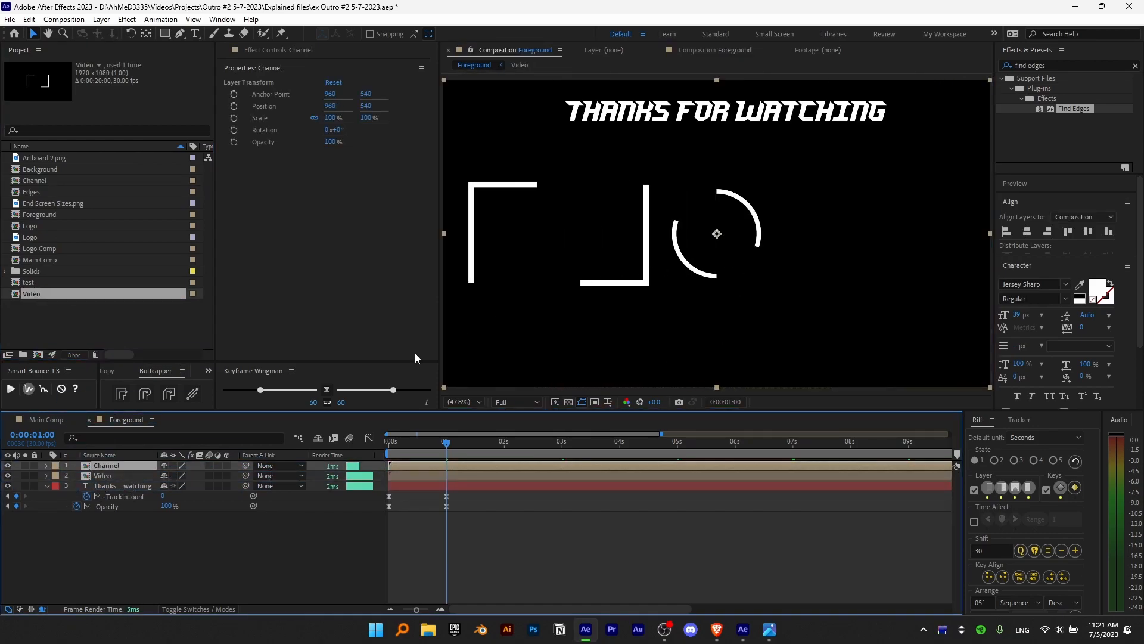
# - Duplicate the Video layer in Foreground and move the copy to the right side of the arcs
pyautogui.click(108, 478)
pyautogui.hotkey('ctrl', 'd')
pyautogui.click(535, 236)
pyautogui.moveTo(535, 235); pyautogui.dragTo(833, 271)
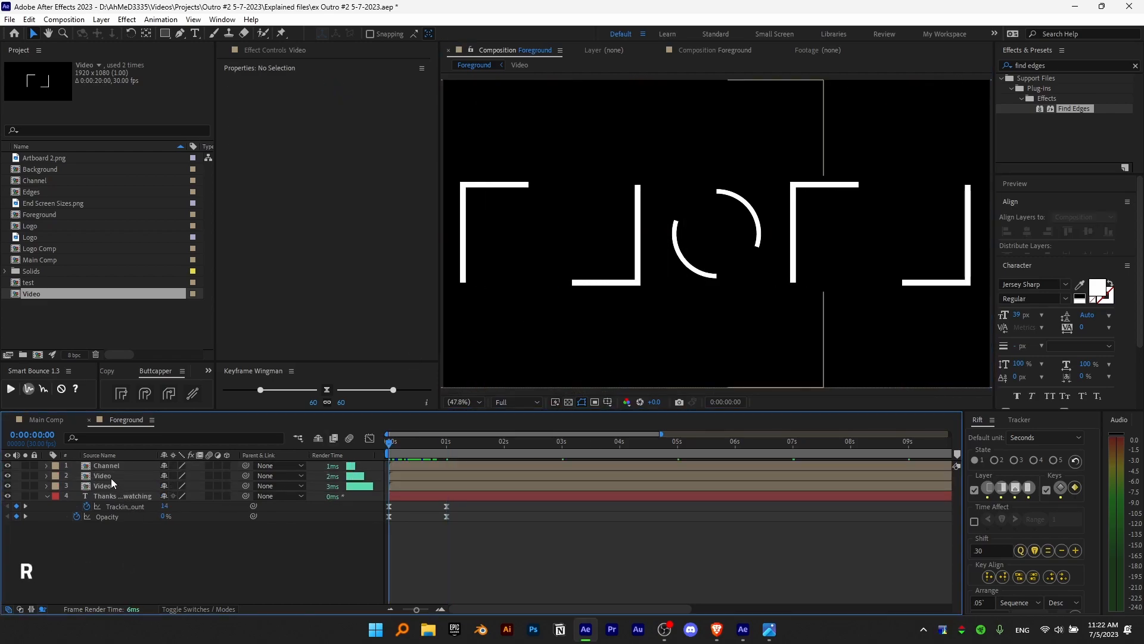
# - Mirror the right Video layer horizontally by setting its unlinked Scale to -100, 100%, and preview the Foreground animation
pyautogui.click(110, 476)
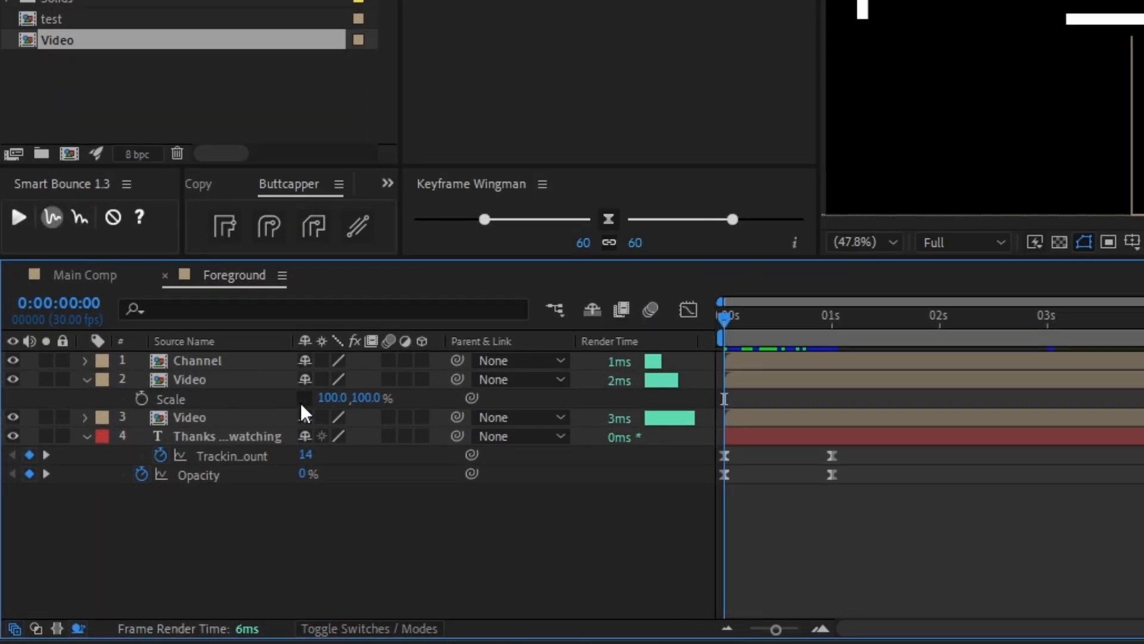
pyautogui.click(164, 486)
pyautogui.moveTo(178, 486); pyautogui.dragTo(198, 488)
pyautogui.moveTo(365, 407); pyautogui.dragTo(277, 426)
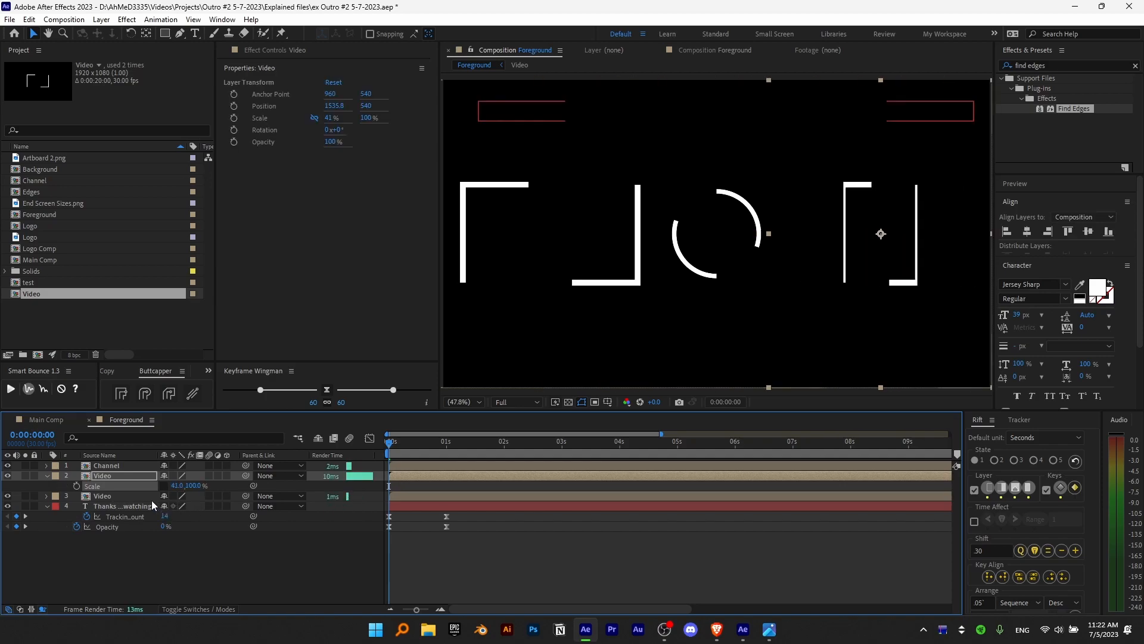
pyautogui.click(179, 485)
pyautogui.write('-100')
pyautogui.press('Return')
pyautogui.press('space')
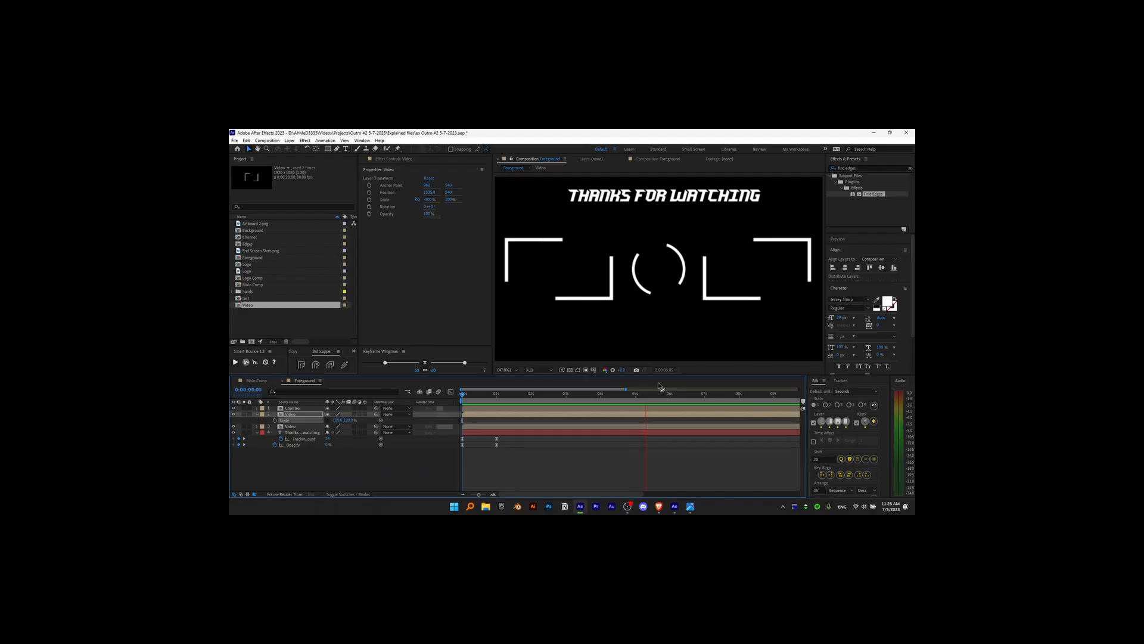
pyautogui.press('space')
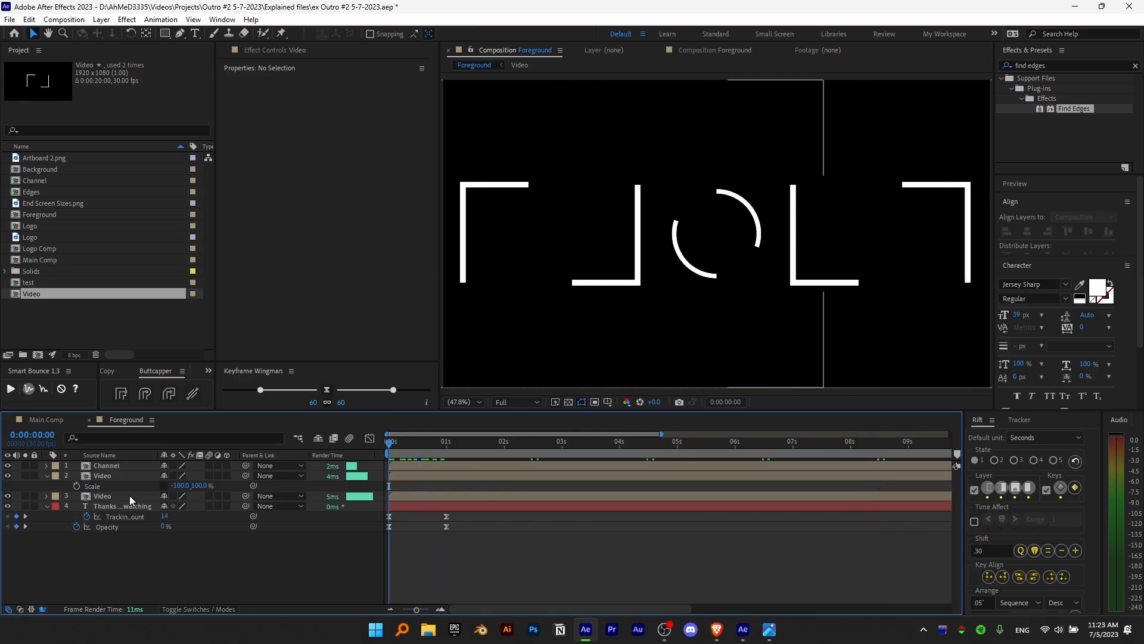
# - Keyframe the Channel layer's Scale from 895% at the start to 100% at about one second
pyautogui.click(112, 467)
pyautogui.press('s')
pyautogui.click(77, 476)
pyautogui.moveTo(389, 476); pyautogui.dragTo(448, 480)
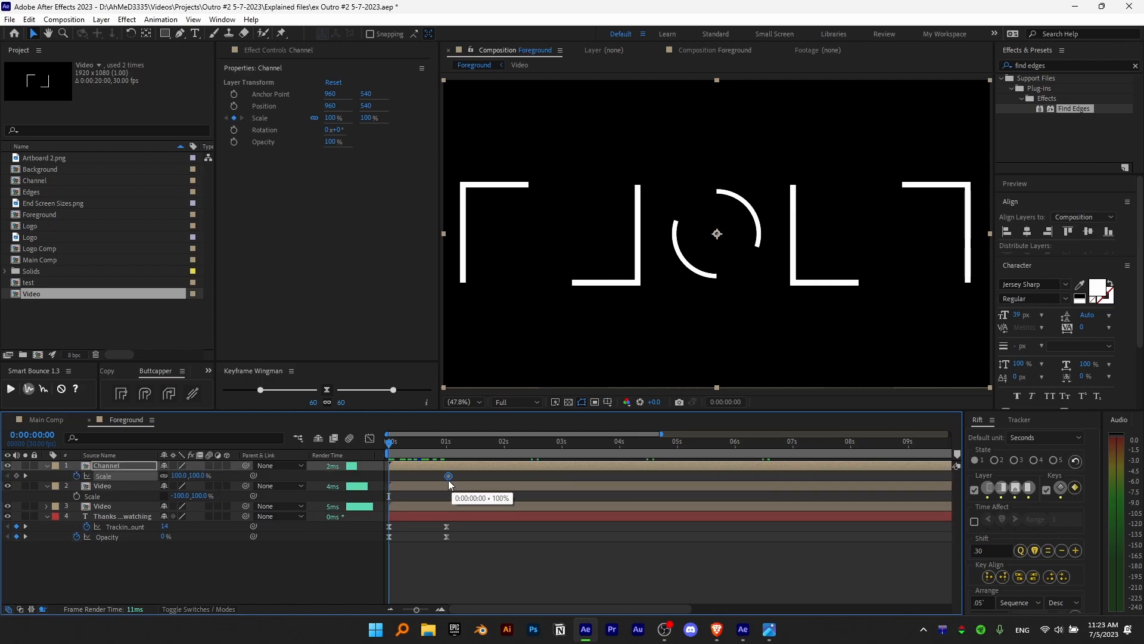
pyautogui.moveTo(179, 476); pyautogui.dragTo(290, 480)
# - Keyframe the Channel layer's Opacity from 0% at the start to 100% at about one second, and Easy Ease its Scale and Opacity keyframes
pyautogui.press('t')
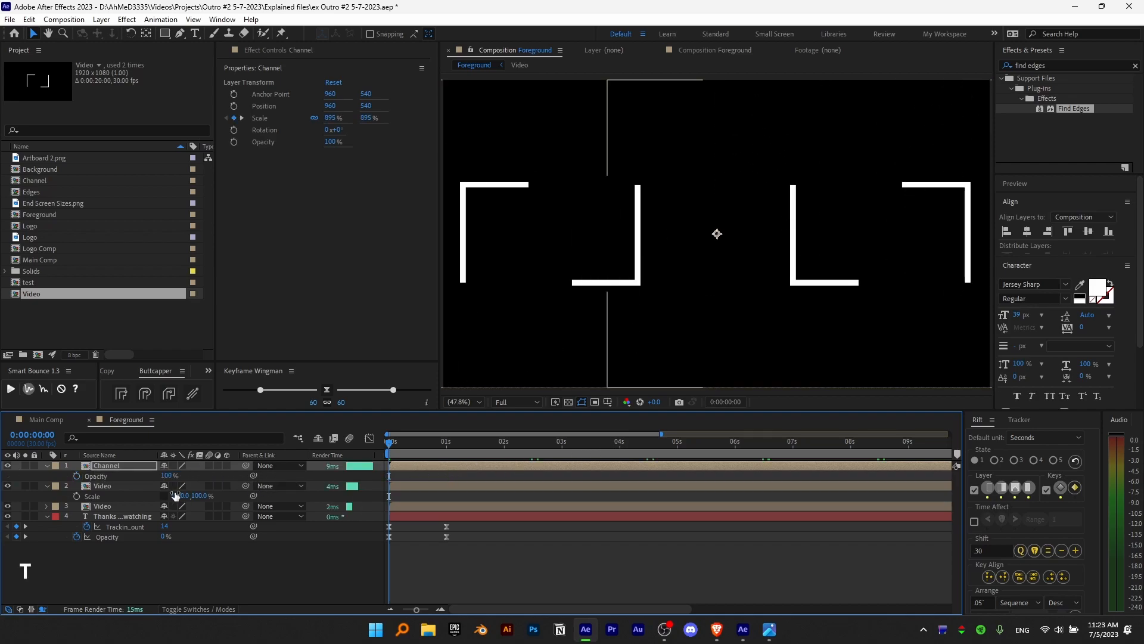
pyautogui.click(77, 475)
pyautogui.press('u')
pyautogui.moveTo(389, 486); pyautogui.dragTo(448, 487)
pyautogui.moveTo(165, 485); pyautogui.dragTo(101, 487)
pyautogui.moveTo(471, 479); pyautogui.dragTo(360, 503)
pyautogui.press('F9')
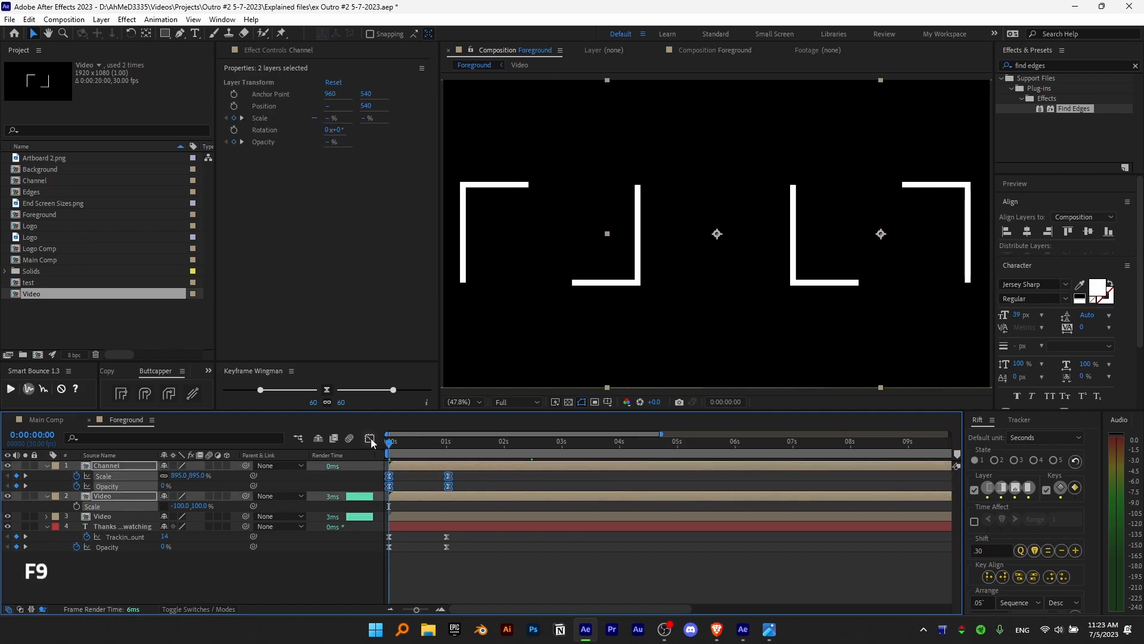
# - Shape the easing of the Channel layer's animation, extend its end keyframes to about two seconds, and preview the result
pyautogui.click(371, 439)
pyautogui.moveTo(468, 474); pyautogui.dragTo(506, 484)
pyautogui.press('space')
pyautogui.press('space')
pyautogui.hotkey('shift', 'F3')
pyautogui.press('space')
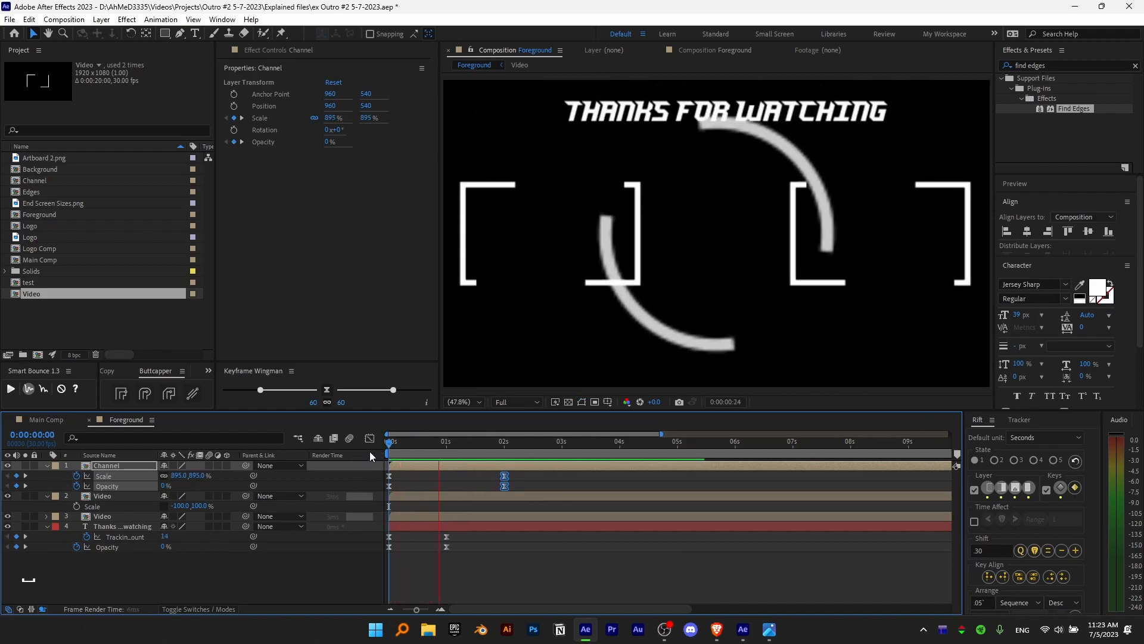
# - Try a 60 px stroke width on the circle in the Channel composition and check it in Foreground
pyautogui.click(420, 442)
pyautogui.press('space')
pyautogui.moveTo(431, 444); pyautogui.dragTo(447, 450)
pyautogui.click(441, 465)
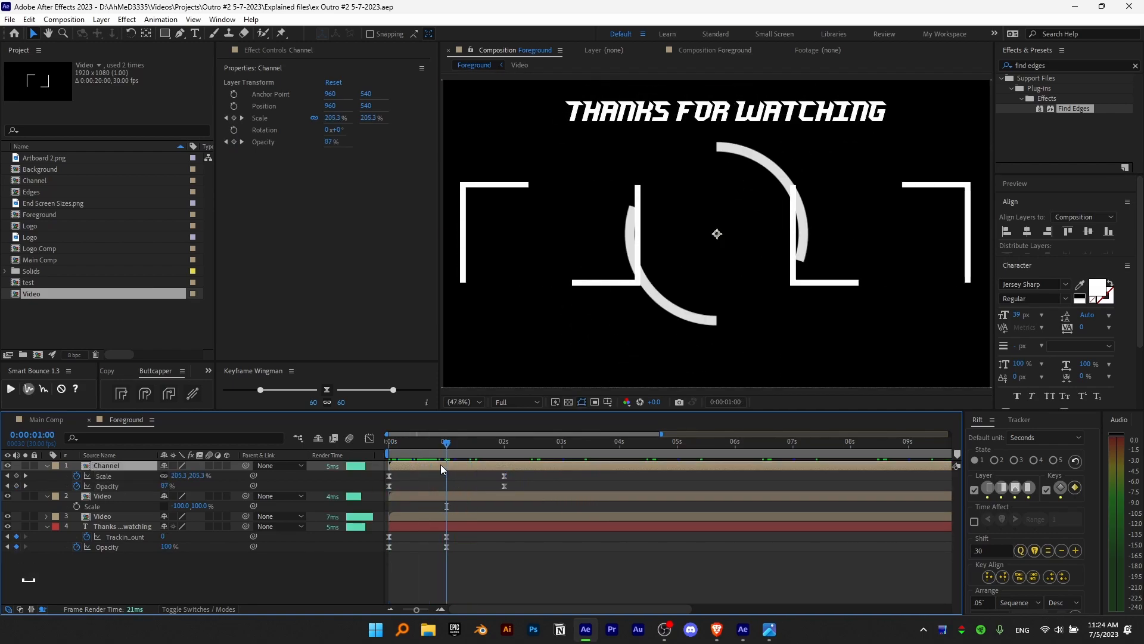
pyautogui.doubleClick(441, 465)
pyautogui.click(530, 34)
pyautogui.write('5')
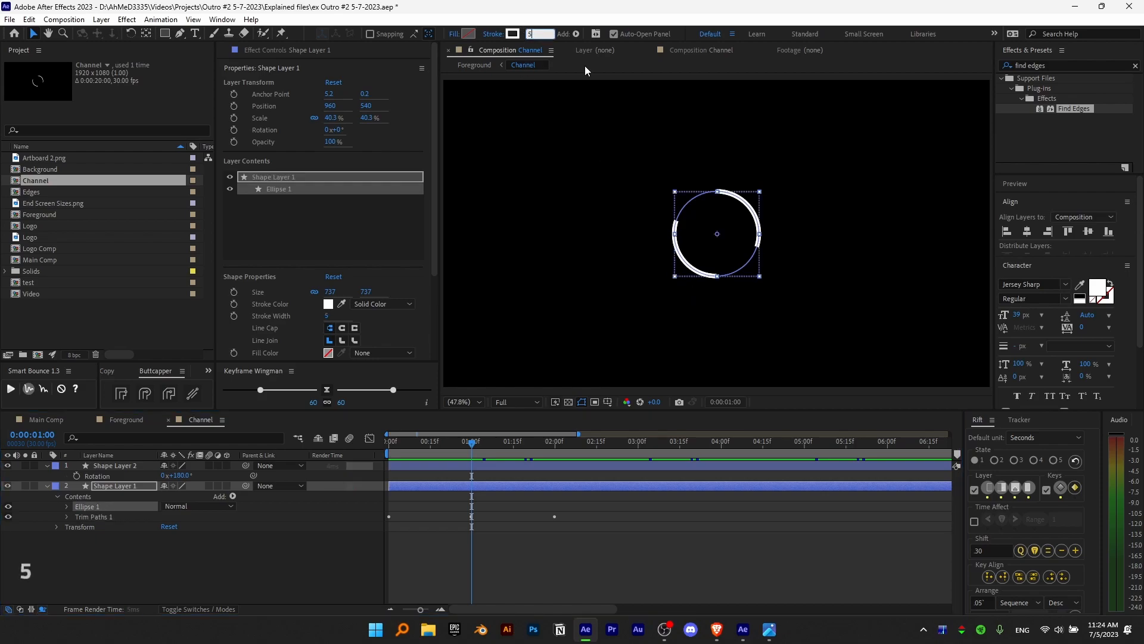
pyautogui.write('60')
pyautogui.press('Return')
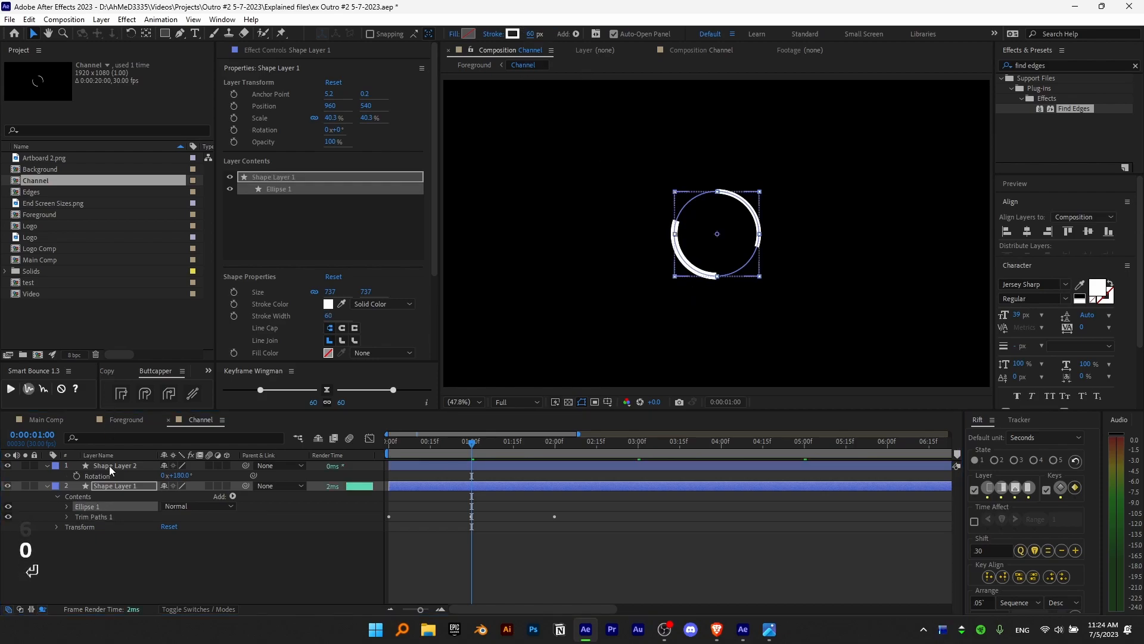
pyautogui.click(109, 466)
pyautogui.click(109, 419)
pyautogui.moveTo(460, 443); pyautogui.dragTo(506, 460)
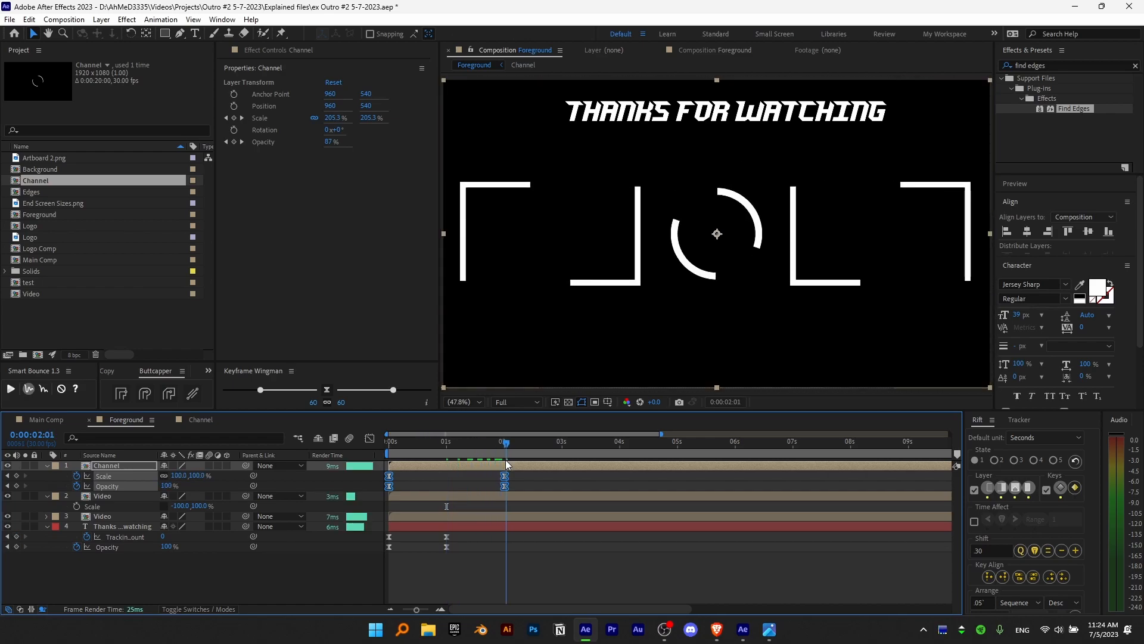
# - Set the stroke width of both shape layers in the Channel composition to 50 px and check the arcs in Foreground
pyautogui.click(200, 420)
pyautogui.click(116, 486)
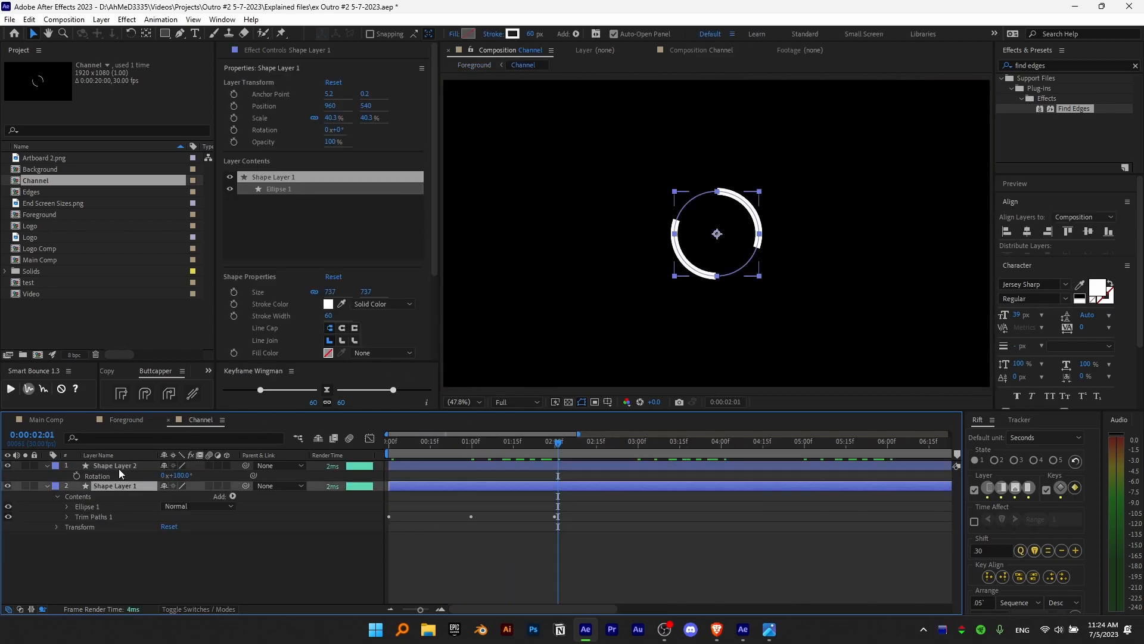
pyautogui.keyDown('ctrl'); pyautogui.click(119, 466); pyautogui.keyUp('ctrl')
pyautogui.click(530, 34)
pyautogui.write('50')
pyautogui.press('Return')
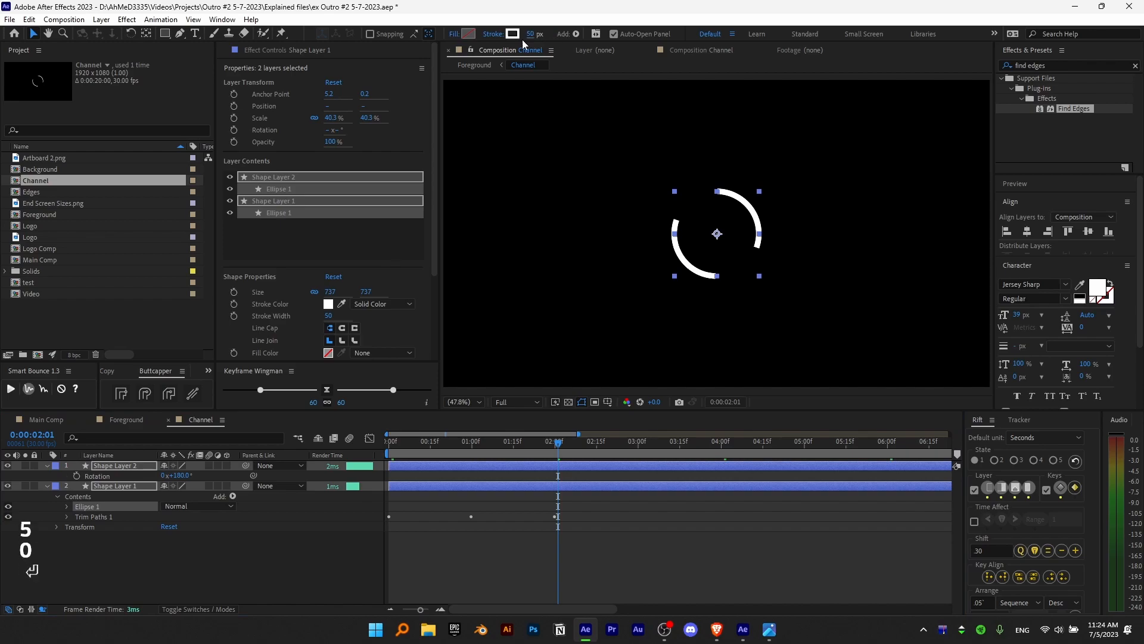
pyautogui.click(110, 421)
pyautogui.moveTo(492, 452); pyautogui.dragTo(601, 469)
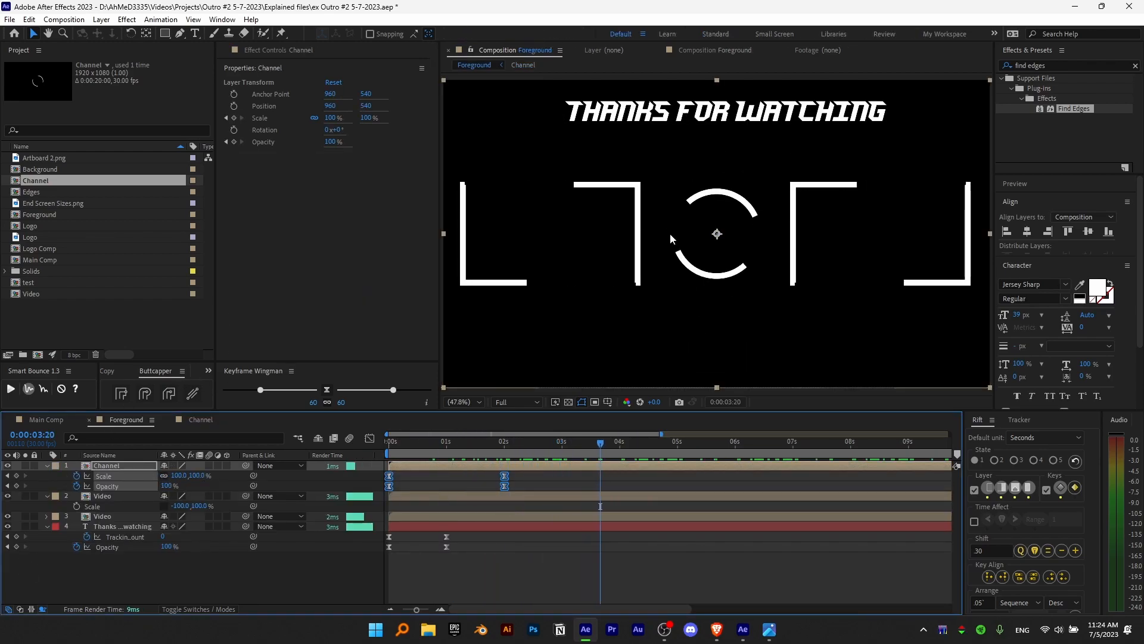
# - Animate the right Video layer's Position from x 2257.8 at the start to its current place at about two seconds
pyautogui.click(435, 479)
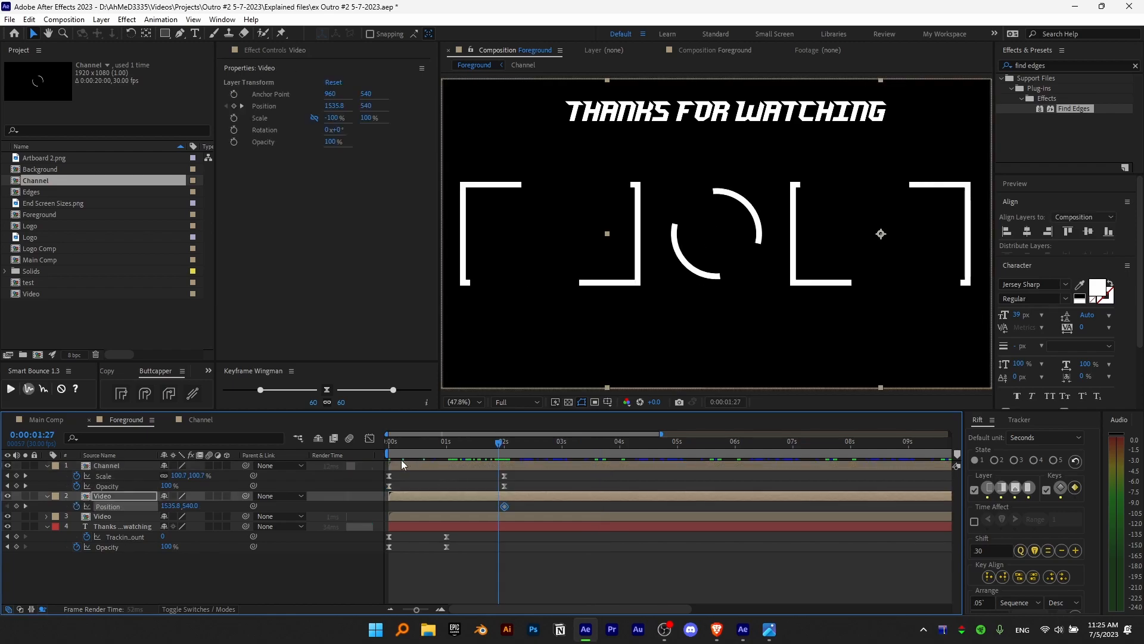
pyautogui.moveTo(405, 459); pyautogui.dragTo(281, 486)
pyautogui.moveTo(170, 506); pyautogui.dragTo(399, 517)
# - Animate the left Video layer's Position from x -334.2 at the start to its current place at about two seconds
pyautogui.click(399, 517)
pyautogui.press('p')
pyautogui.moveTo(518, 442); pyautogui.dragTo(272, 500)
pyautogui.click(77, 527)
pyautogui.moveTo(187, 527); pyautogui.dragTo(1, 529)
pyautogui.hotkey('ctrl', 'z')
# - Easy Ease both Video layers' Position keyframes, shape their speed curve to peak early and slow down gradually, and preview the motion
pyautogui.moveTo(549, 507); pyautogui.dragTo(382, 532)
pyautogui.press('F9')
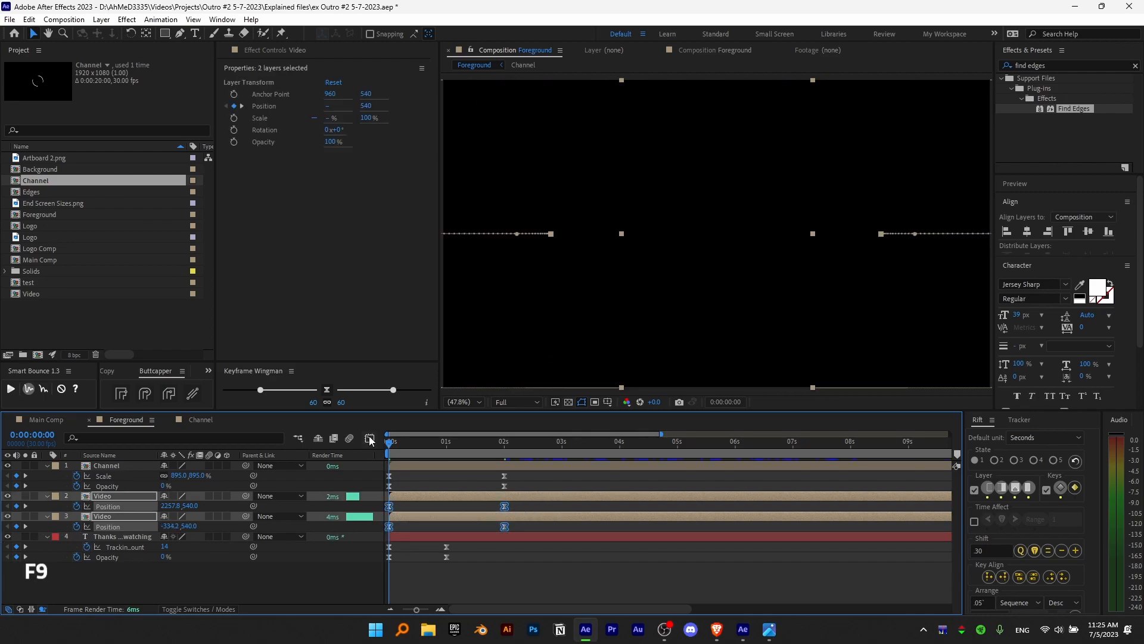
pyautogui.click(369, 438)
pyautogui.moveTo(523, 540); pyautogui.dragTo(406, 575)
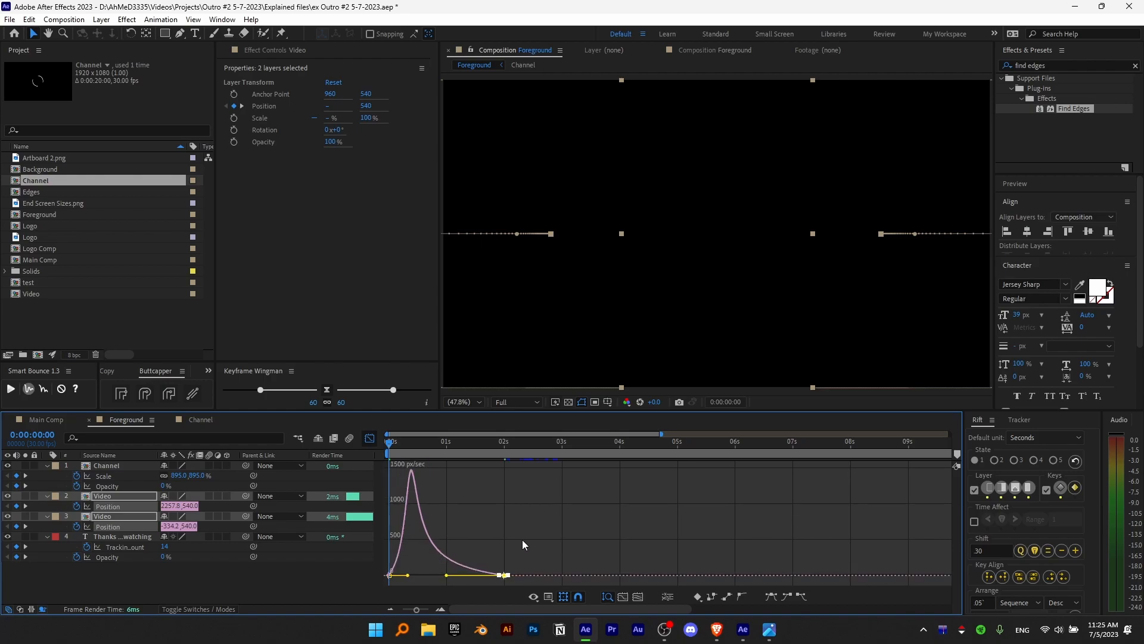
pyautogui.press('space')
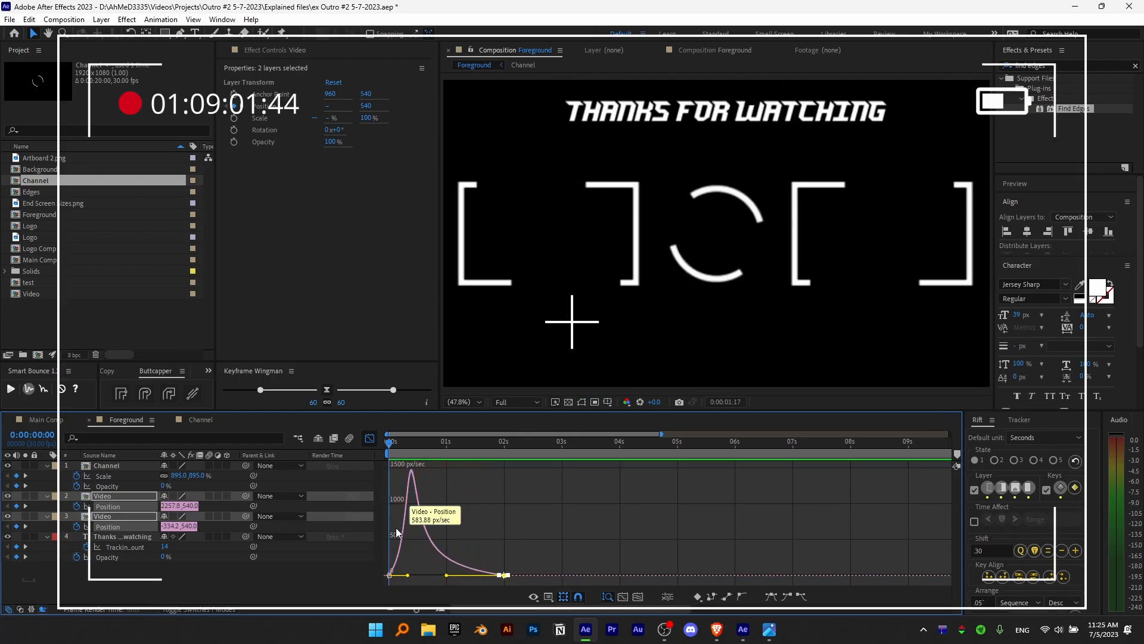
# - Shift the Channel layer with its keyframes to start about a third of a second in, and preview Foreground from the start
pyautogui.click(370, 439)
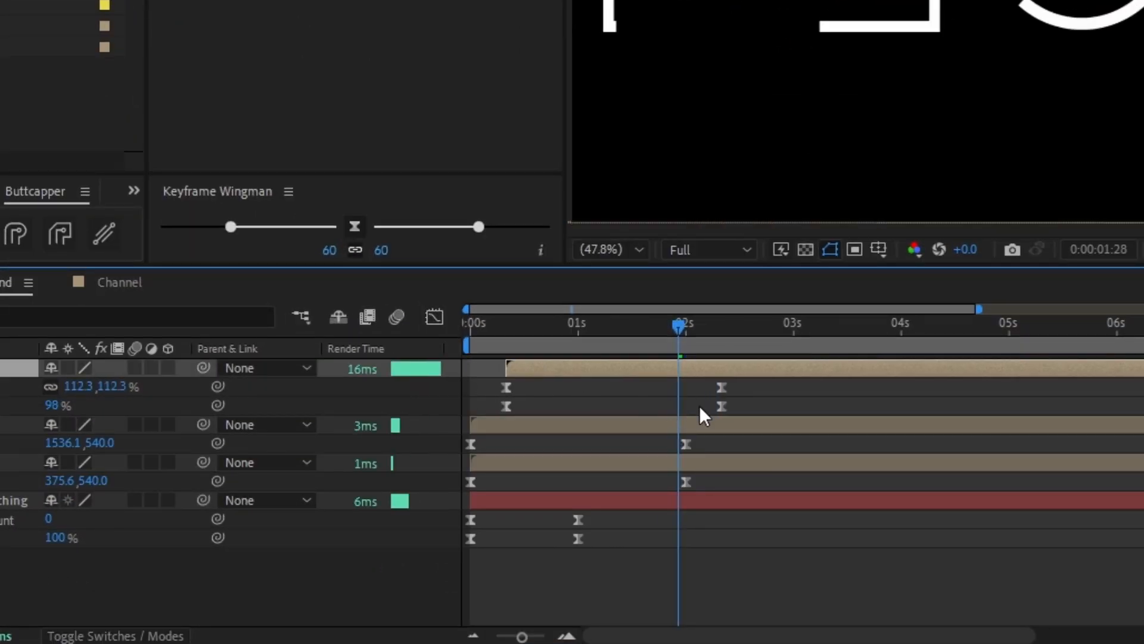
pyautogui.moveTo(741, 381); pyautogui.dragTo(670, 491)
pyautogui.moveTo(722, 405); pyautogui.dragTo(650, 400)
pyautogui.moveTo(606, 331); pyautogui.dragTo(464, 352)
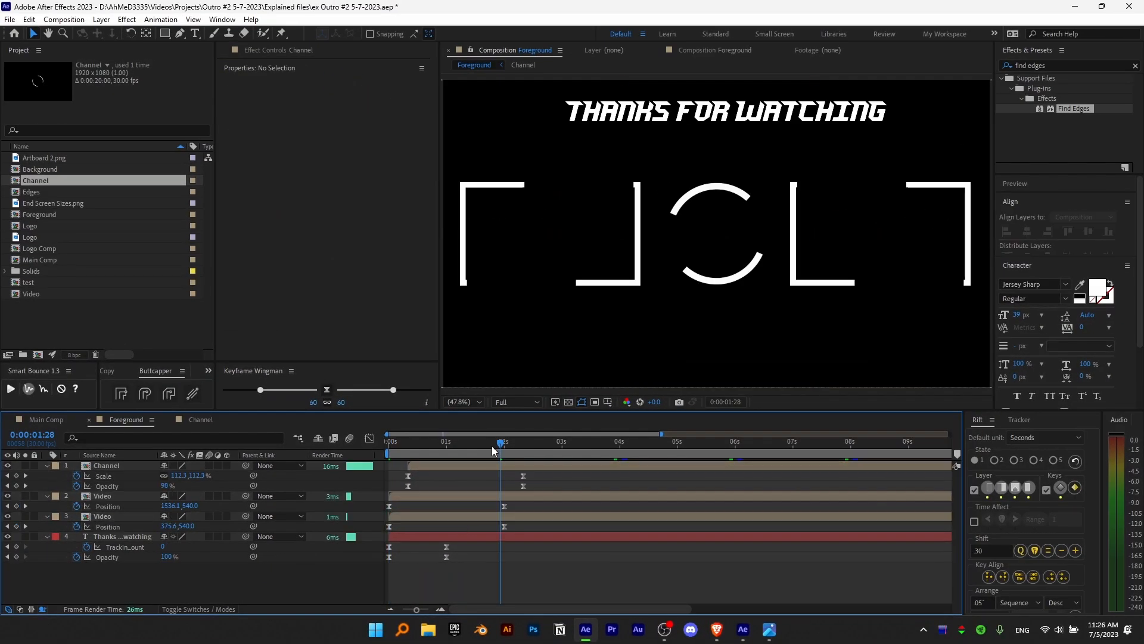
pyautogui.moveTo(491, 446); pyautogui.dragTo(373, 453)
pyautogui.press('space')
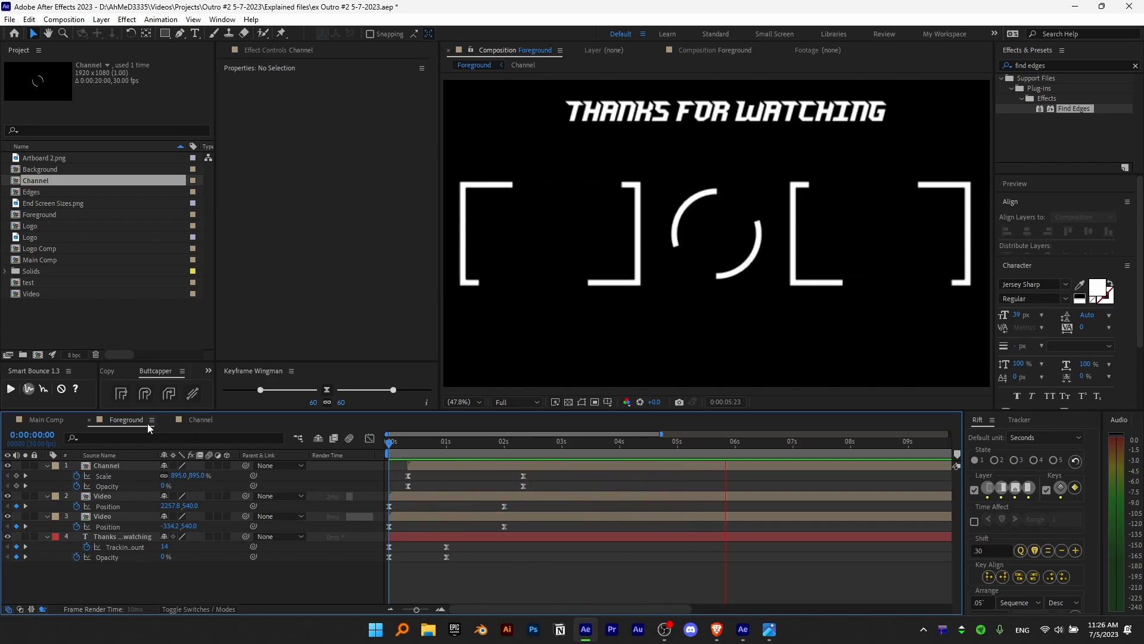
# - Add the Foreground composition above Logo Comp in Main Comp, starting at about 0:00:01:30, and preview it
pyautogui.click(51, 421)
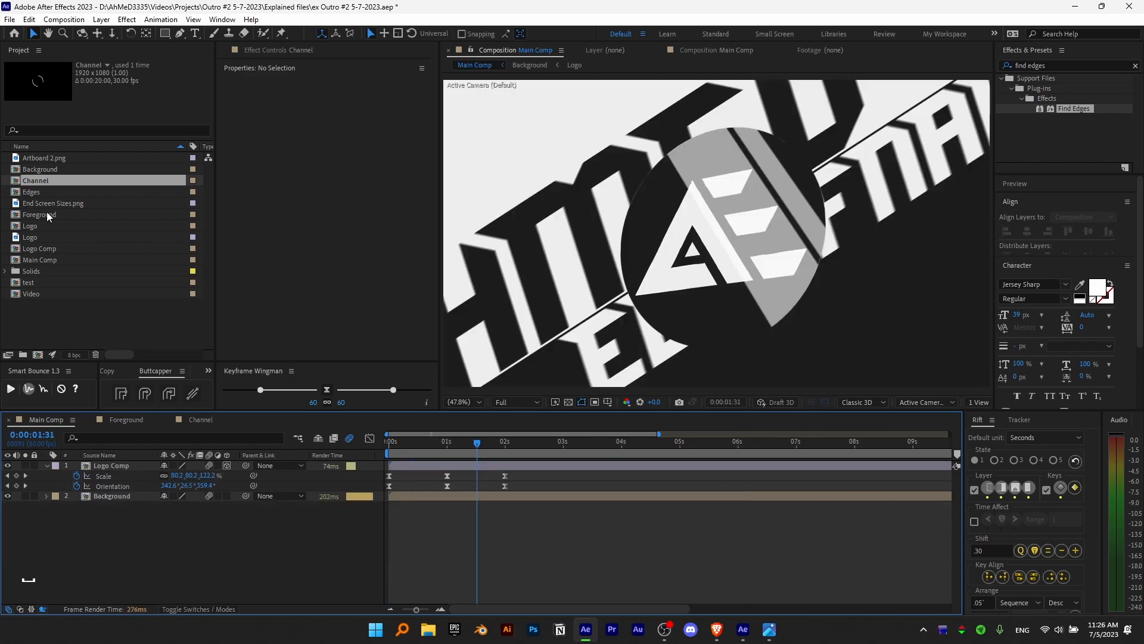
pyautogui.moveTo(41, 214); pyautogui.dragTo(500, 469)
pyautogui.press('space')
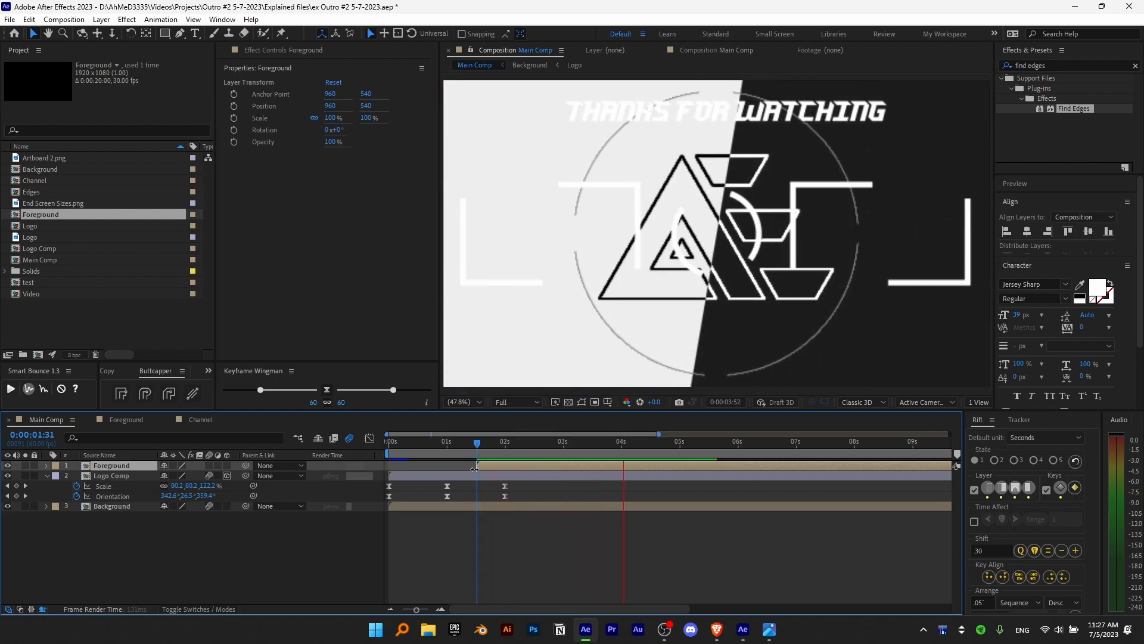
pyautogui.press('space')
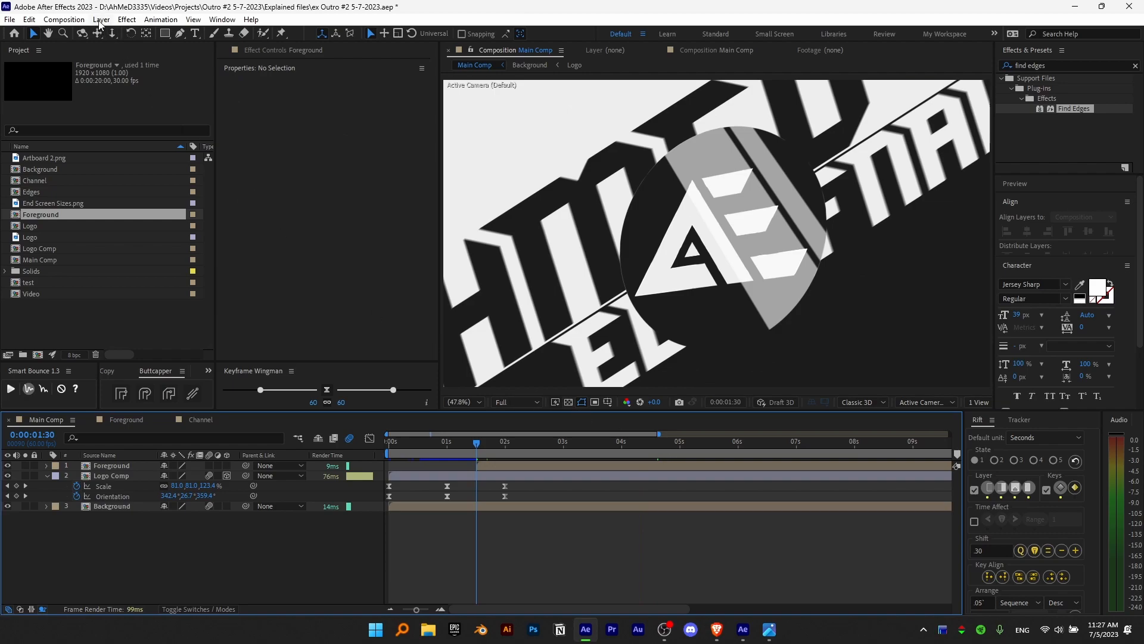
# - Create a black 1920 x 1080 solid starting at 0:00:01:30, between the Foreground and Logo Comp layers
pyautogui.click(102, 20)
pyautogui.moveTo(119, 39)
pyautogui.click(314, 46)
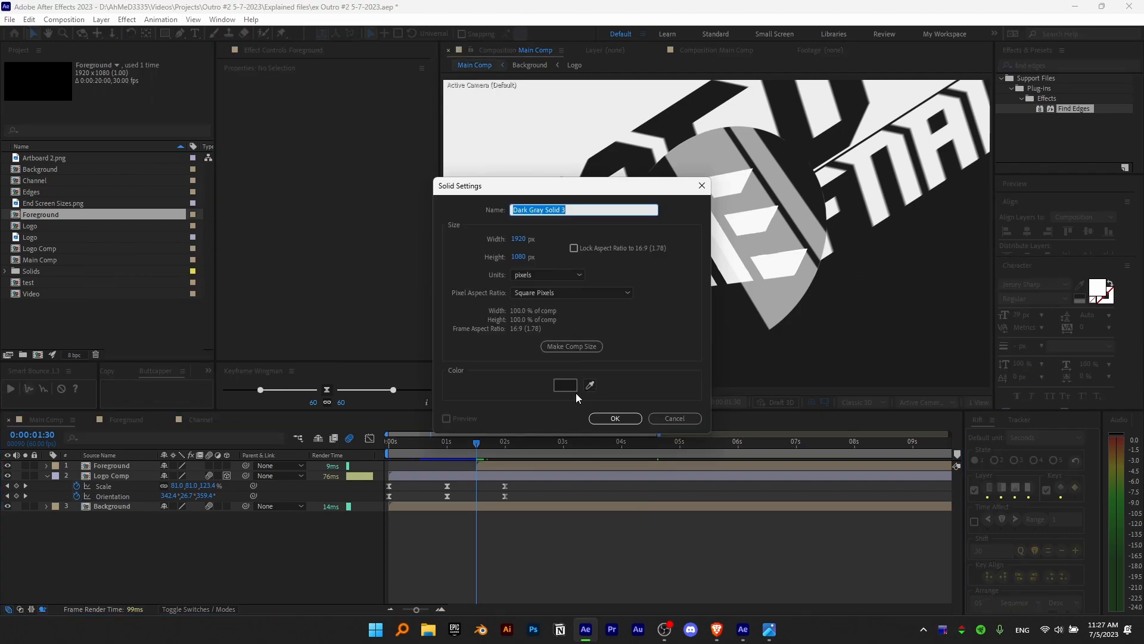
pyautogui.click(560, 384)
pyautogui.moveTo(387, 398); pyautogui.dragTo(264, 522)
pyautogui.click(569, 353)
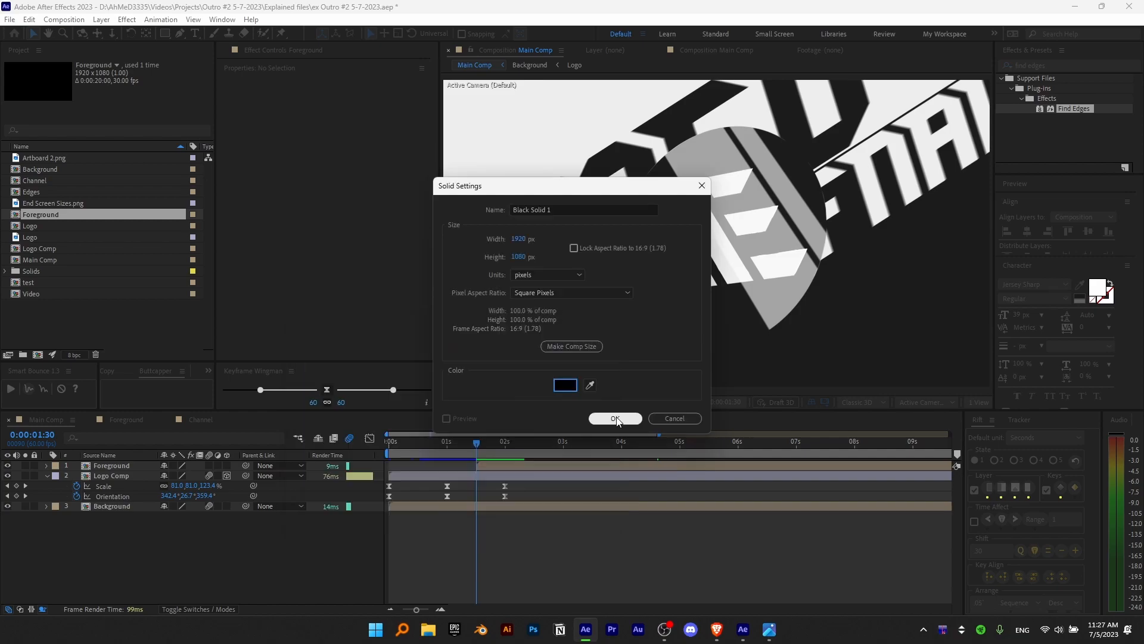
pyautogui.click(617, 418)
# - Try Opacity values of 50%, 30% and 10% on the black solid and check the darkening at 0:00:03:29
pyautogui.press('t')
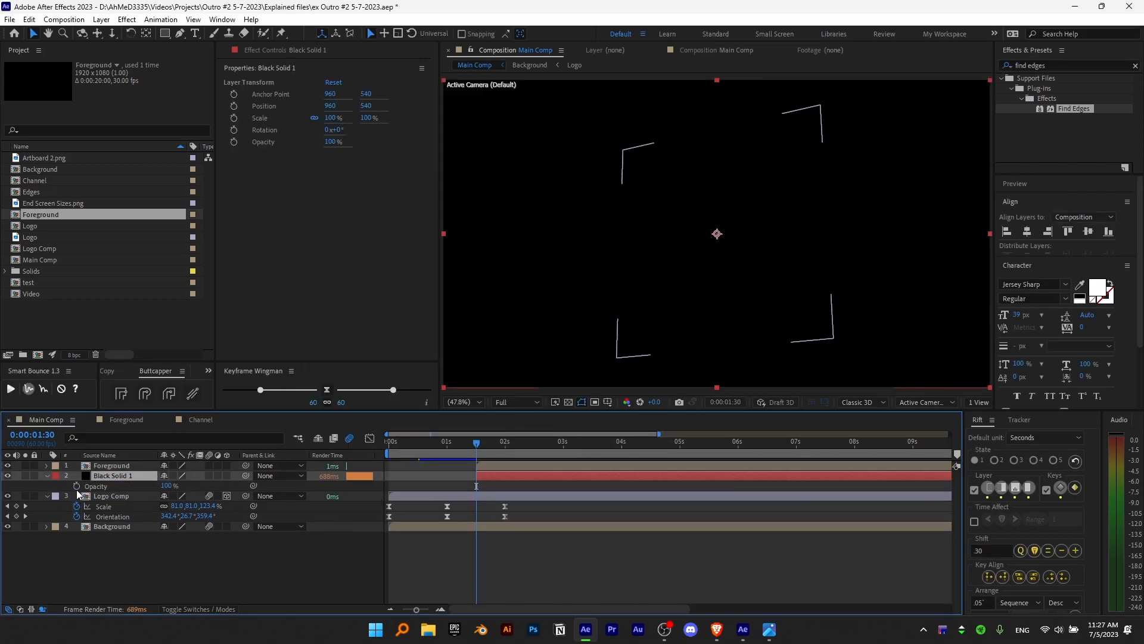
pyautogui.click(166, 486)
pyautogui.write('50')
pyautogui.press('Return')
pyautogui.write('30')
pyautogui.press('Return')
pyautogui.write('10')
pyautogui.press('Return')
pyautogui.moveTo(476, 453); pyautogui.dragTo(591, 474)
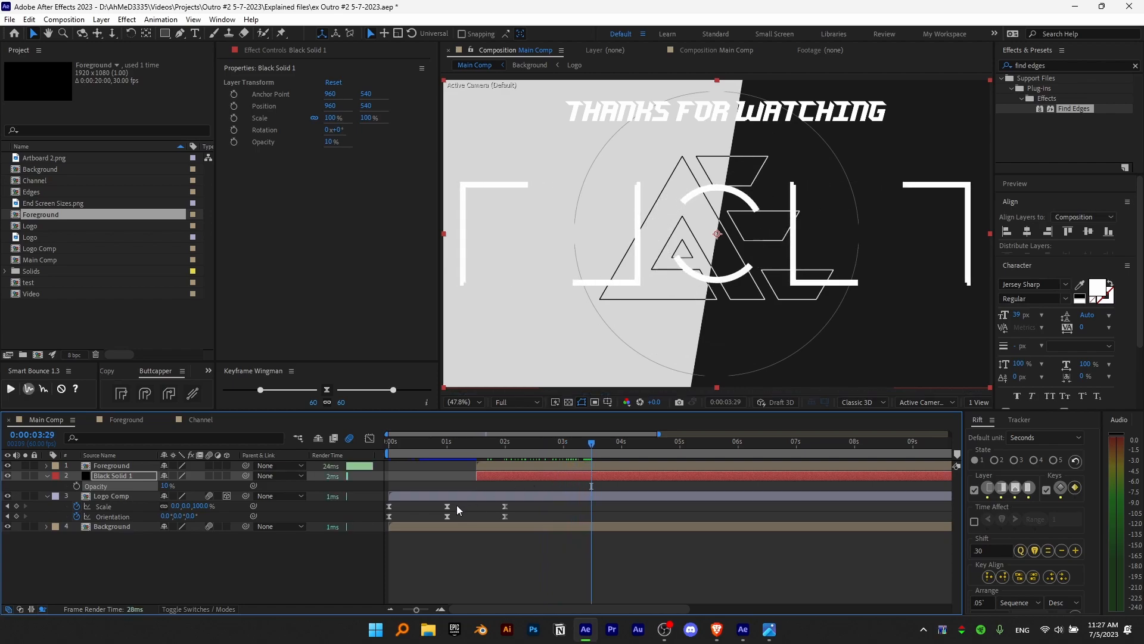
# - Set the black solid's Opacity to 25% and scrub through the outro to check it
pyautogui.click(167, 486)
pyautogui.write('25')
pyautogui.press('Return')
pyautogui.moveTo(524, 447); pyautogui.dragTo(559, 465)
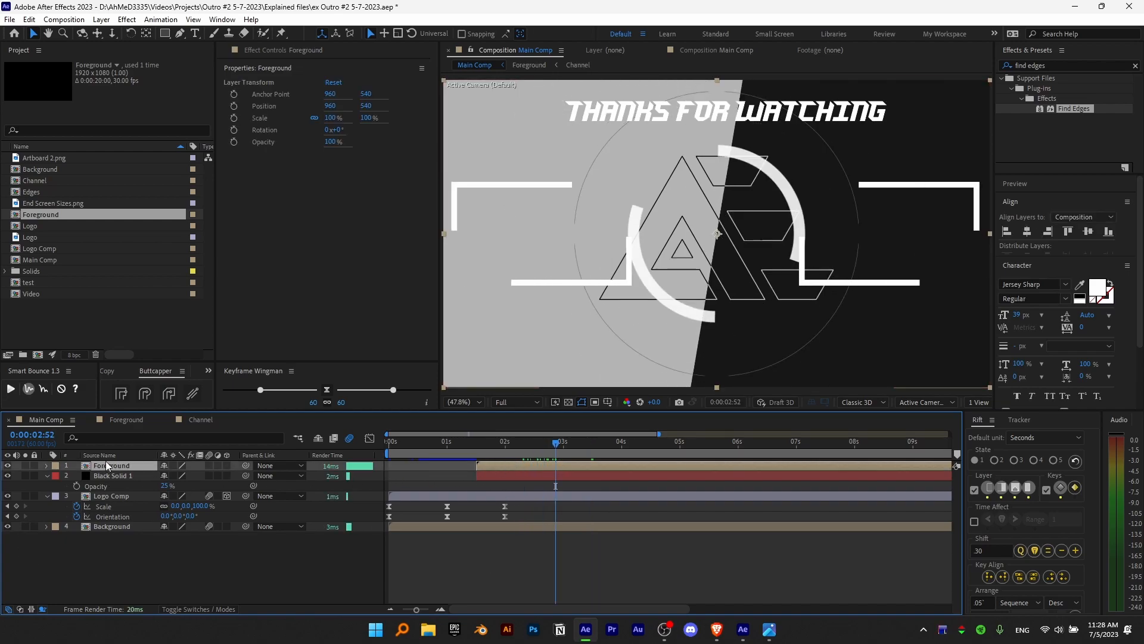
# - Keyframe the black solid's Opacity from 0% at 0:00:01:30 to 25% at 0:00:02:30, one second into Foreground, and preview the fade
pyautogui.doubleClick(559, 468)
pyautogui.moveTo(477, 439); pyautogui.dragTo(449, 478)
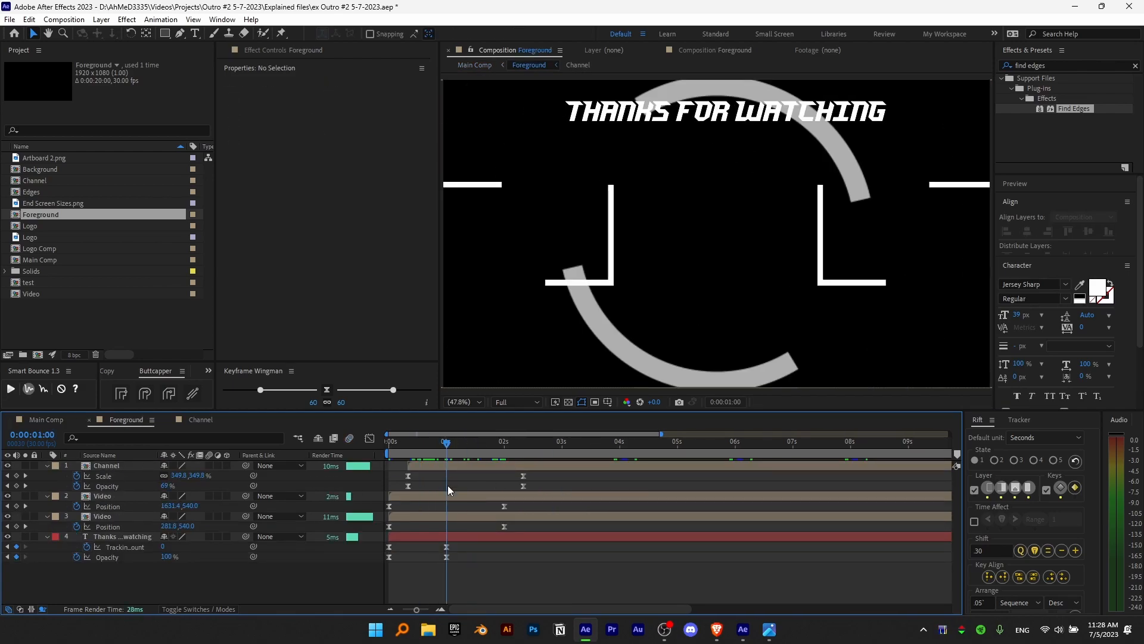
pyautogui.click(47, 420)
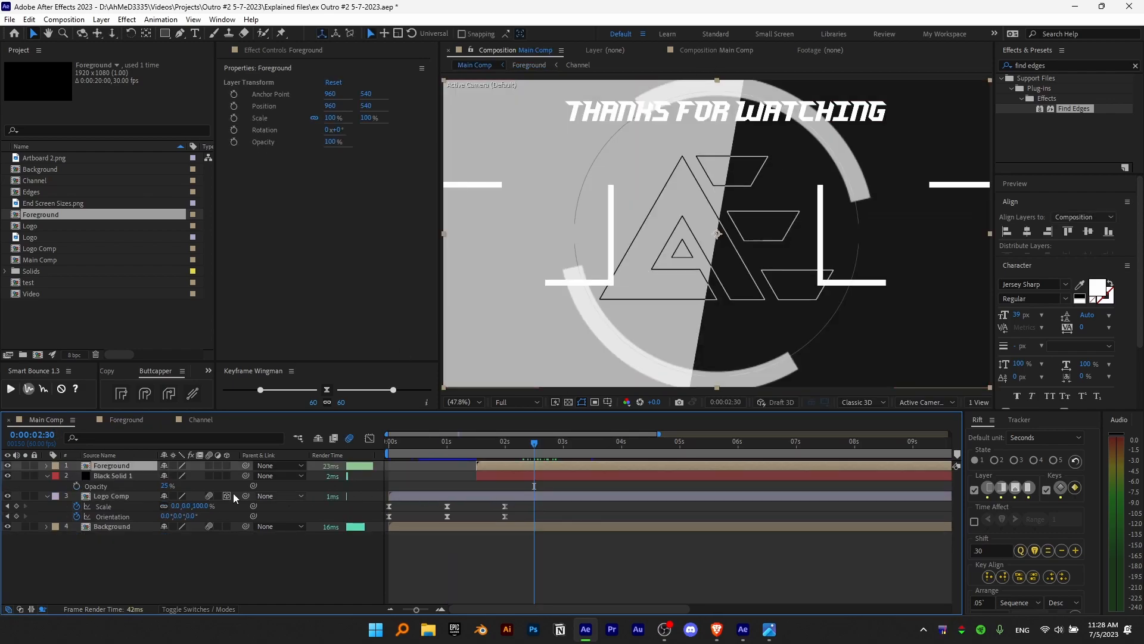
pyautogui.click(76, 486)
pyautogui.click(494, 452)
pyautogui.moveTo(487, 452); pyautogui.dragTo(476, 452)
pyautogui.click(165, 485)
pyautogui.write('0')
pyautogui.press('Return')
pyautogui.press('space')
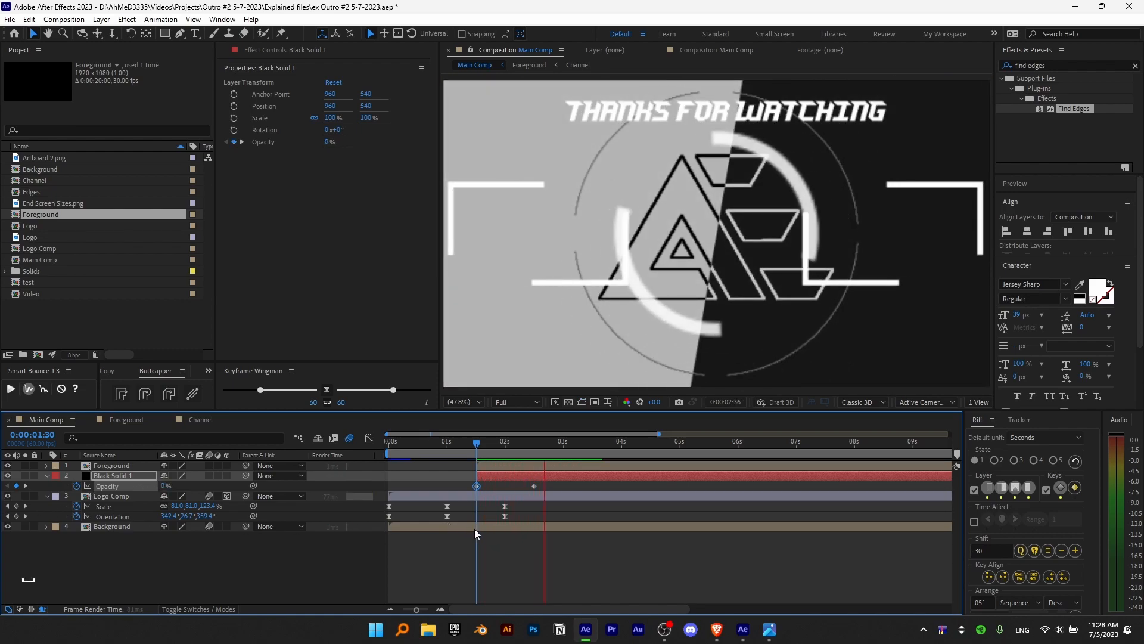
pyautogui.press('space')
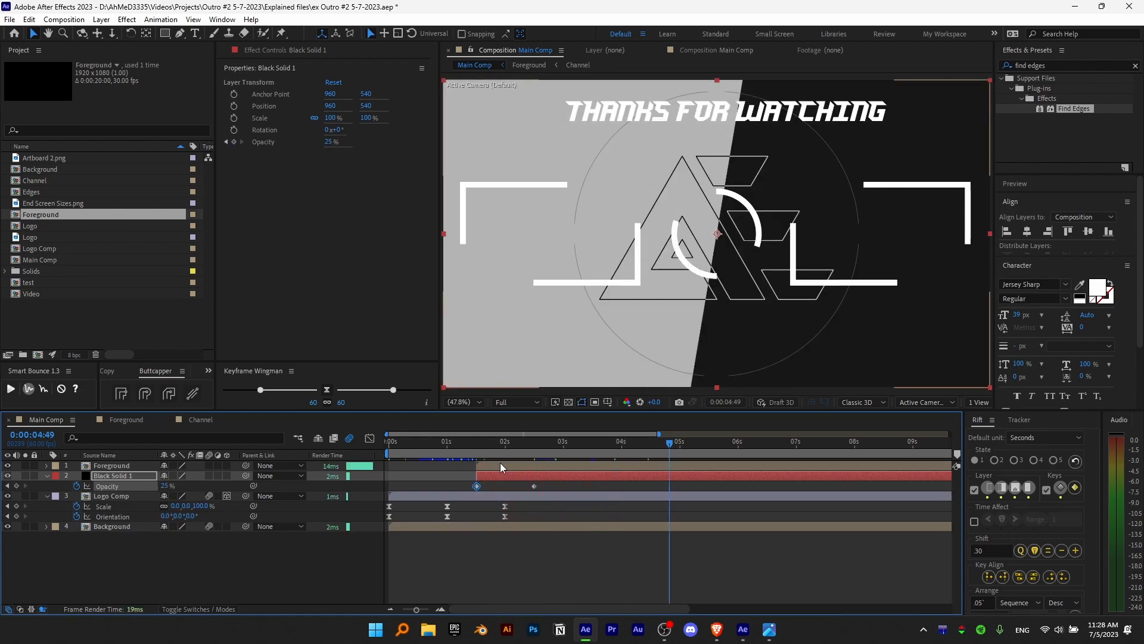
pyautogui.doubleClick(500, 464)
pyautogui.click(424, 464)
pyautogui.hotkey('ctrl', 'z')
pyautogui.moveTo(442, 473); pyautogui.dragTo(388, 445)
pyautogui.click(370, 439)
pyautogui.click(368, 439)
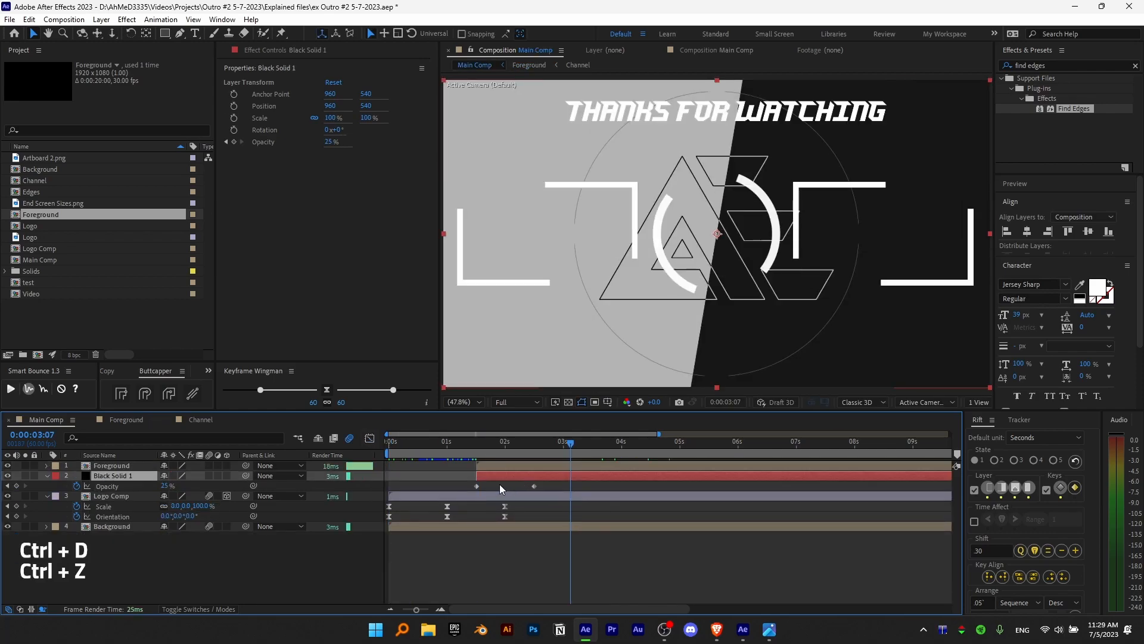
# - Duplicate the black solid, place the copy above the Foreground layer and move it to start at 0:00:19:00, near the comp's end
pyautogui.hotkey('ctrl', 'd')
pyautogui.moveTo(137, 476); pyautogui.dragTo(137, 464)
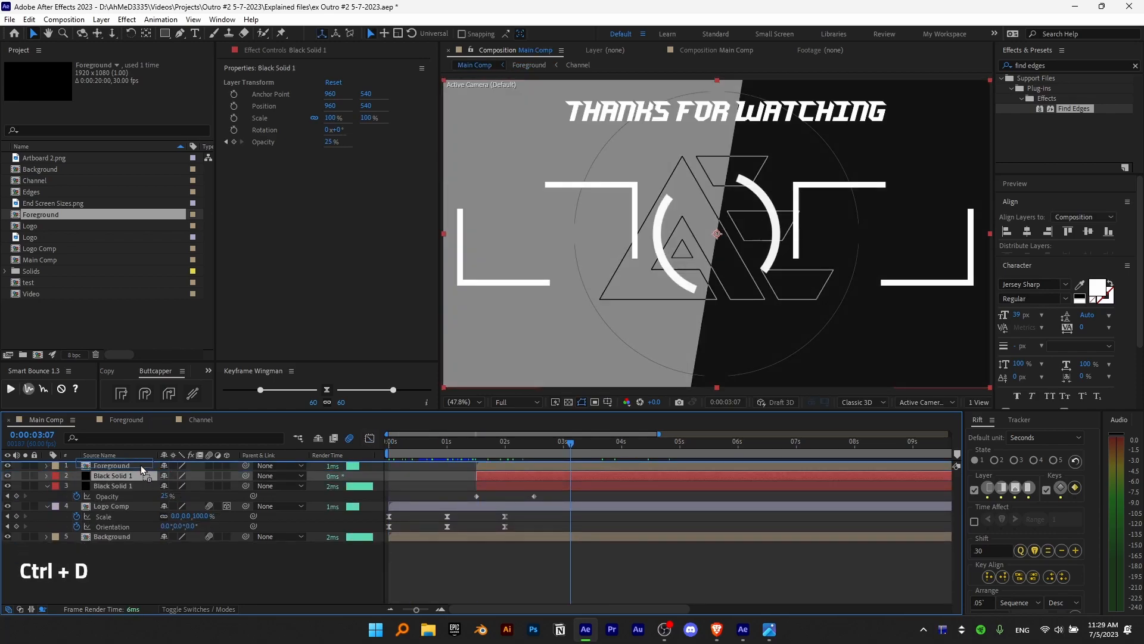
pyautogui.moveTo(500, 466); pyautogui.dragTo(789, 467)
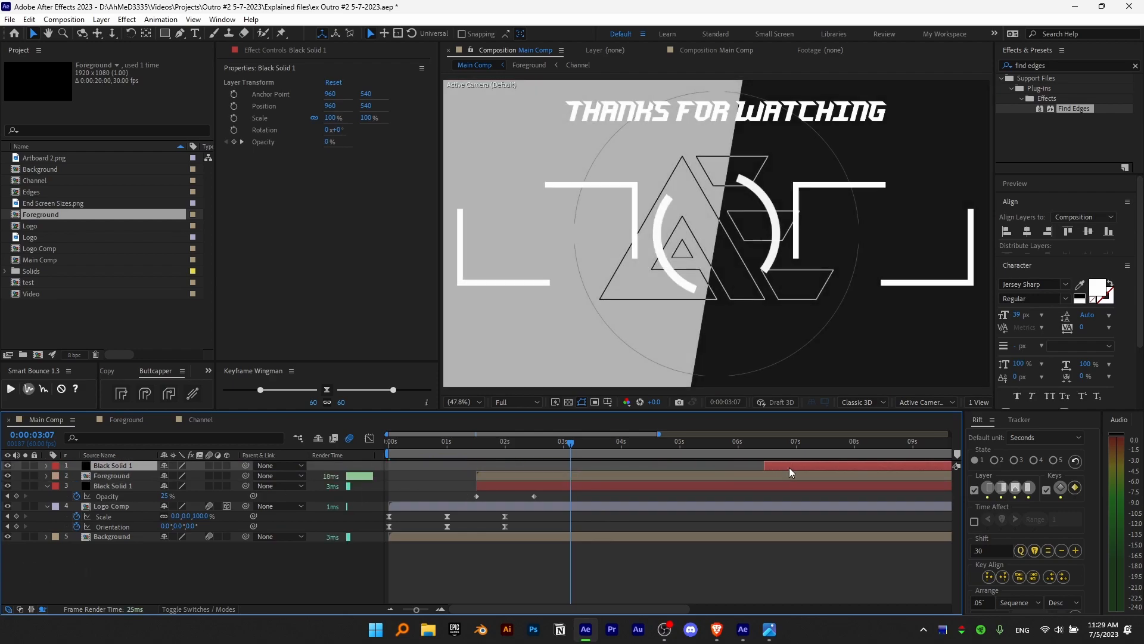
pyautogui.press('u')
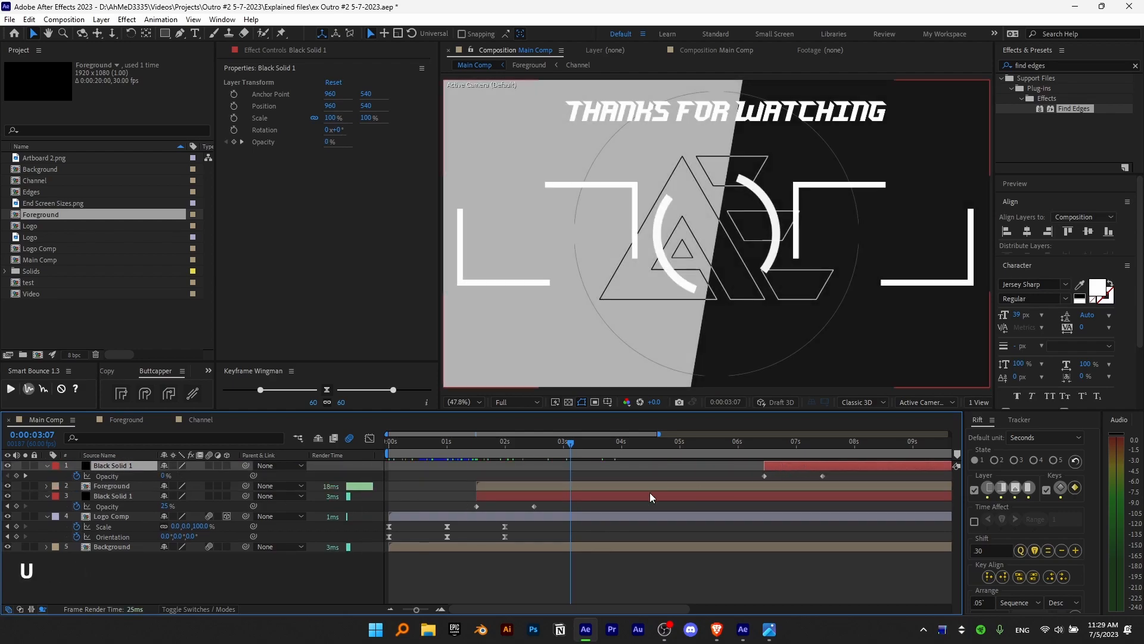
pyautogui.scroll(-3, 637, 486)
pyautogui.moveTo(637, 466); pyautogui.dragTo(960, 451)
pyautogui.scroll(3, 946, 477)
# - Raise the top black solid's Opacity keyframe at 0:00:19:59, preview the closing fade to black and save the project
pyautogui.click(947, 477)
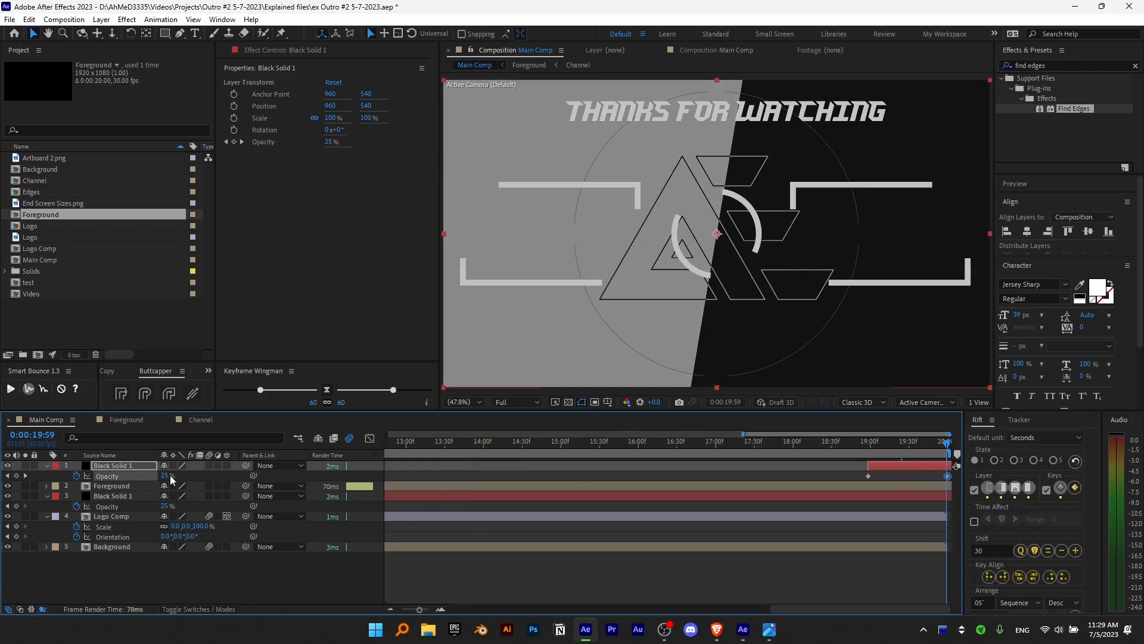
pyautogui.moveTo(170, 476); pyautogui.dragTo(691, 502)
pyautogui.moveTo(876, 444); pyautogui.dragTo(851, 448)
pyautogui.click(846, 446)
pyautogui.press('space')
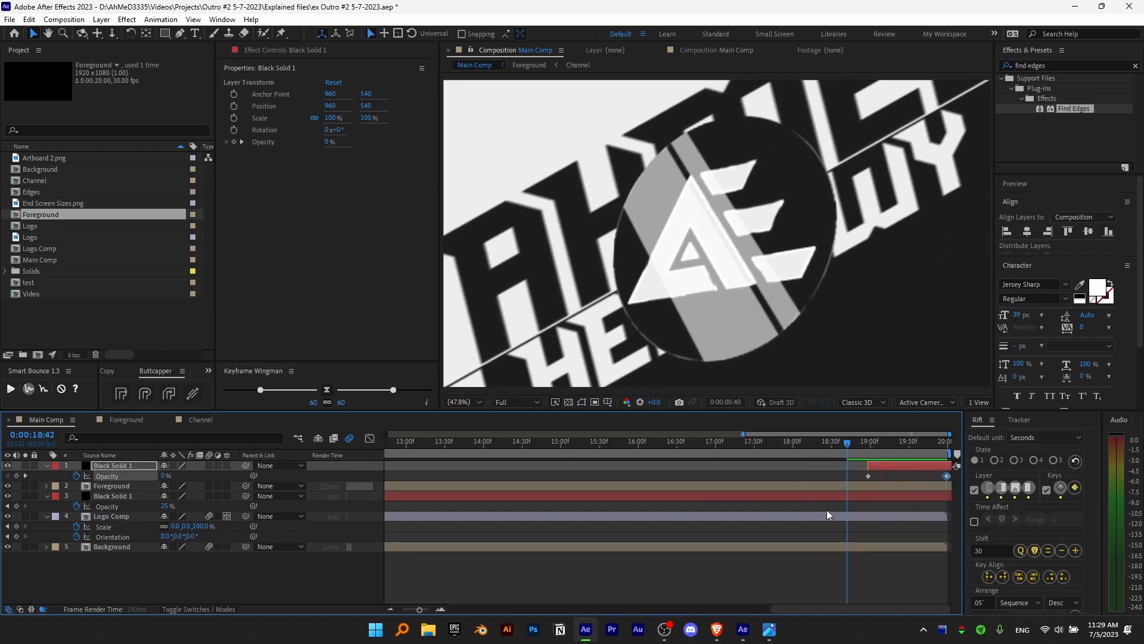
pyautogui.press('space')
pyautogui.hotkey('ctrl', 's')
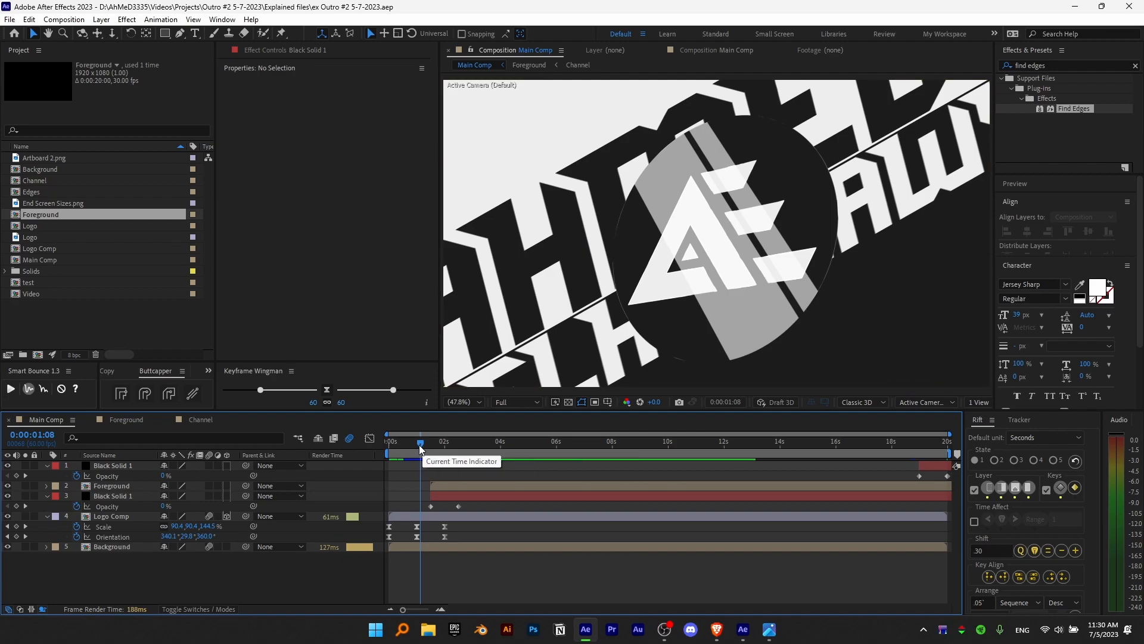
# - Turn on the transparency grid and preview the outro's opening in Main Comp from 0:00:00:00
pyautogui.click(394, 443)
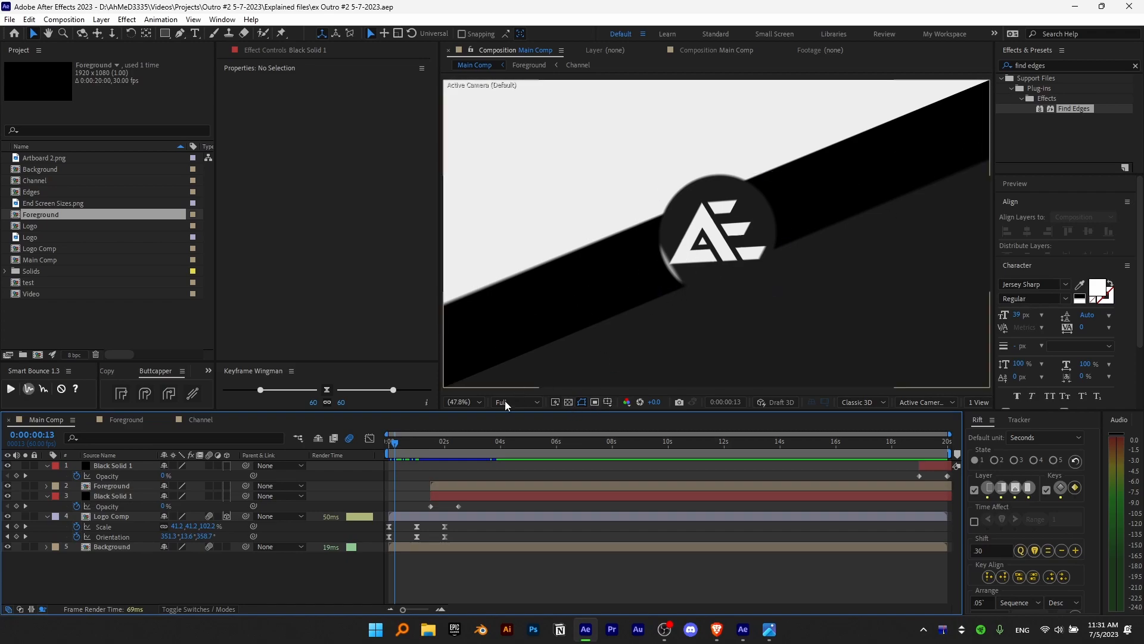
pyautogui.click(567, 403)
pyautogui.moveTo(394, 443); pyautogui.dragTo(368, 448)
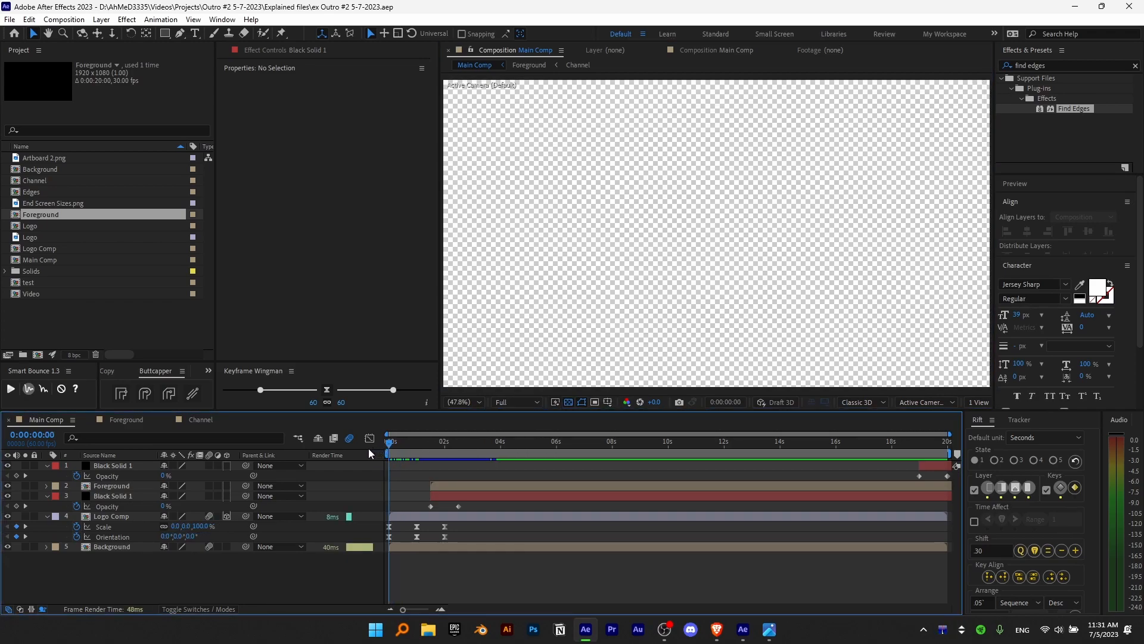
pyautogui.press('space')
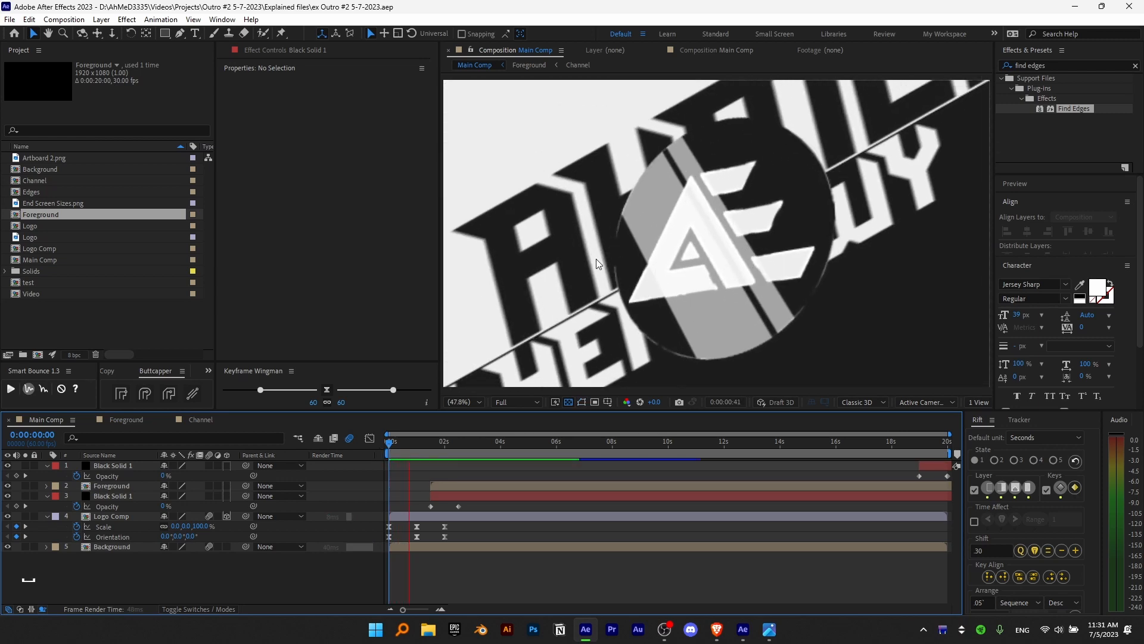
pyautogui.press('space')
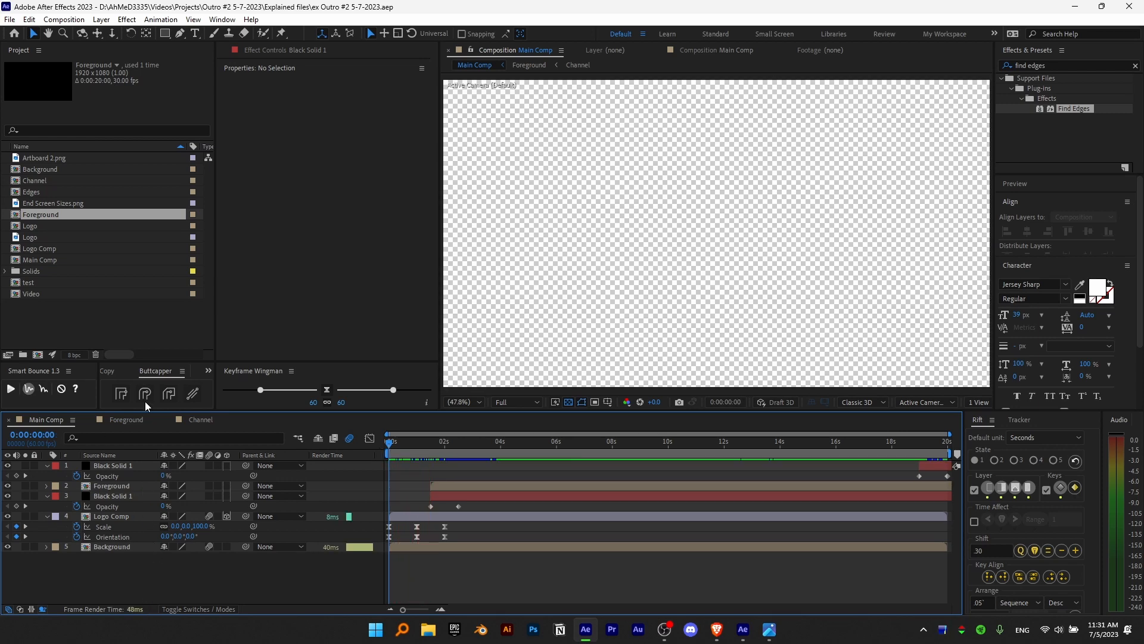
# - Add Main Comp to the render queue and set its output module format to H.264
pyautogui.click(63, 19)
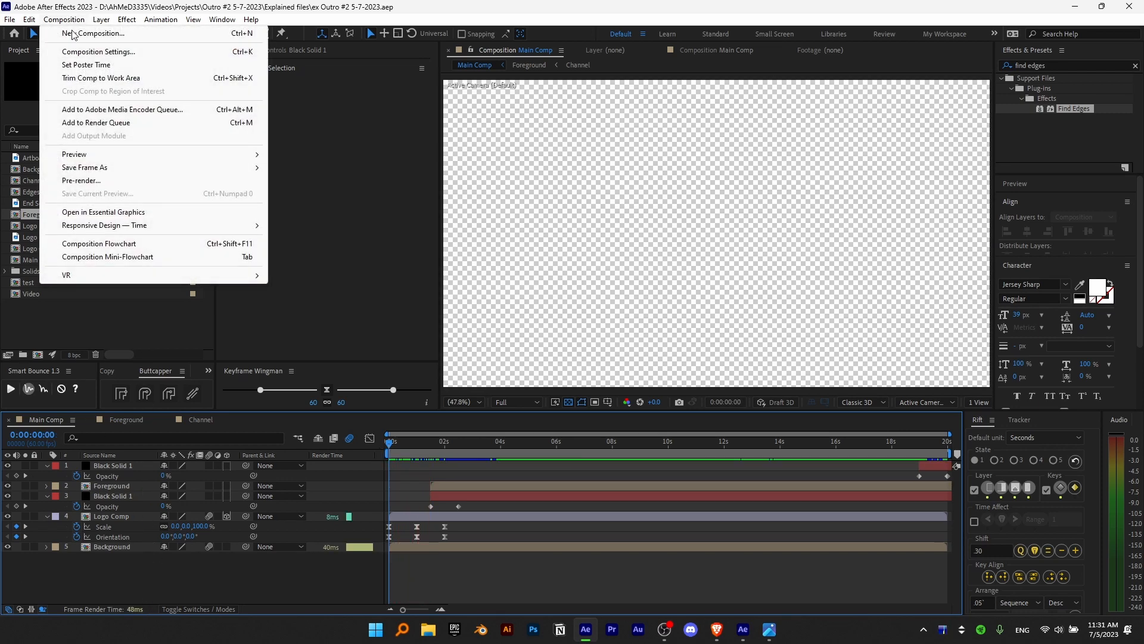
pyautogui.click(96, 124)
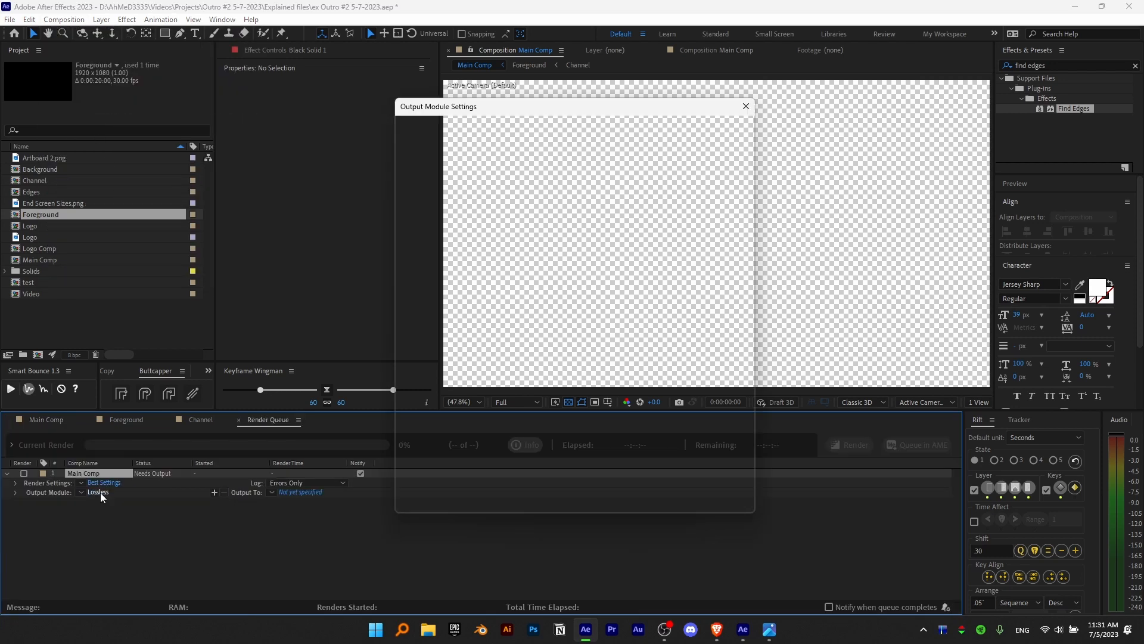
pyautogui.click(99, 492)
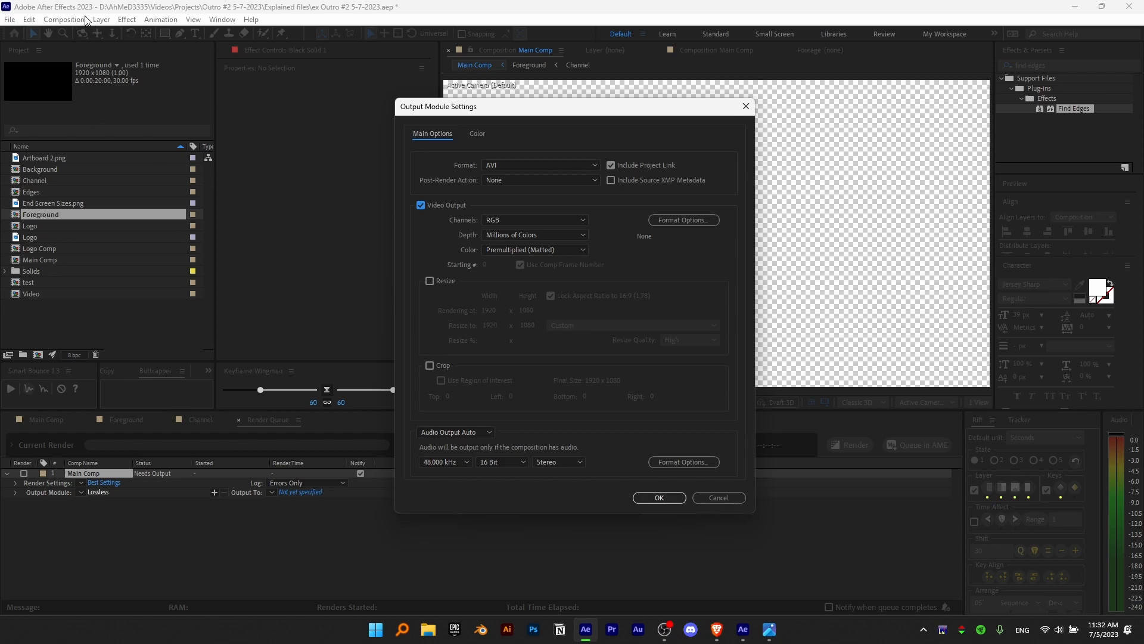
pyautogui.click(551, 165)
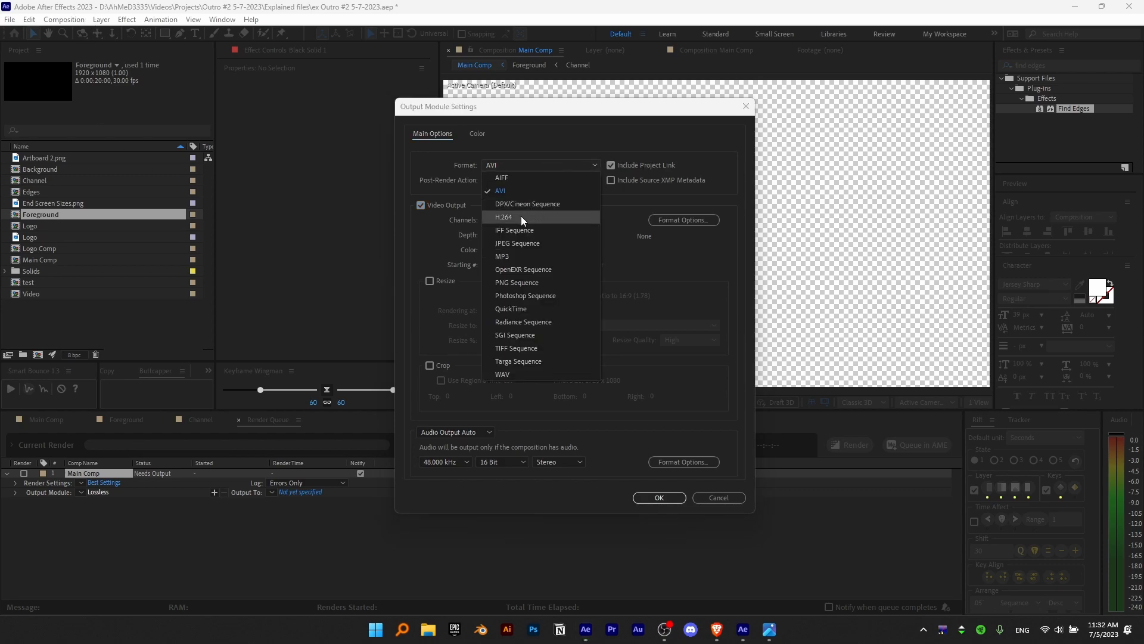
pyautogui.press('Escape')
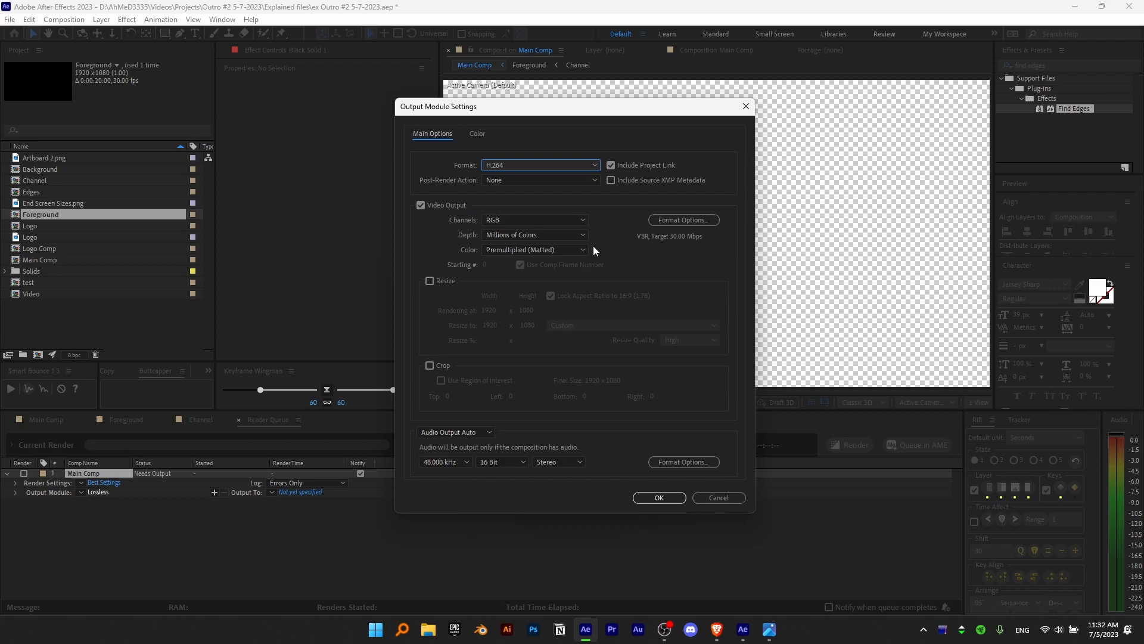
# - Change the output module format to QuickTime with RGB + Alpha channels to keep the transparency
pyautogui.click(514, 166)
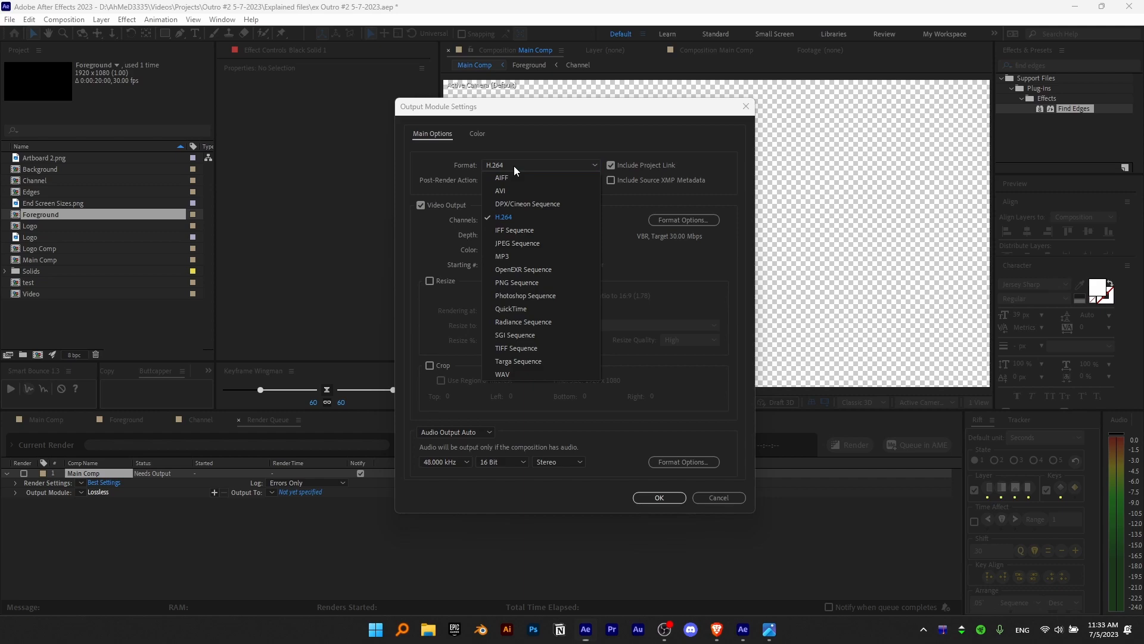
pyautogui.click(503, 310)
pyautogui.click(498, 222)
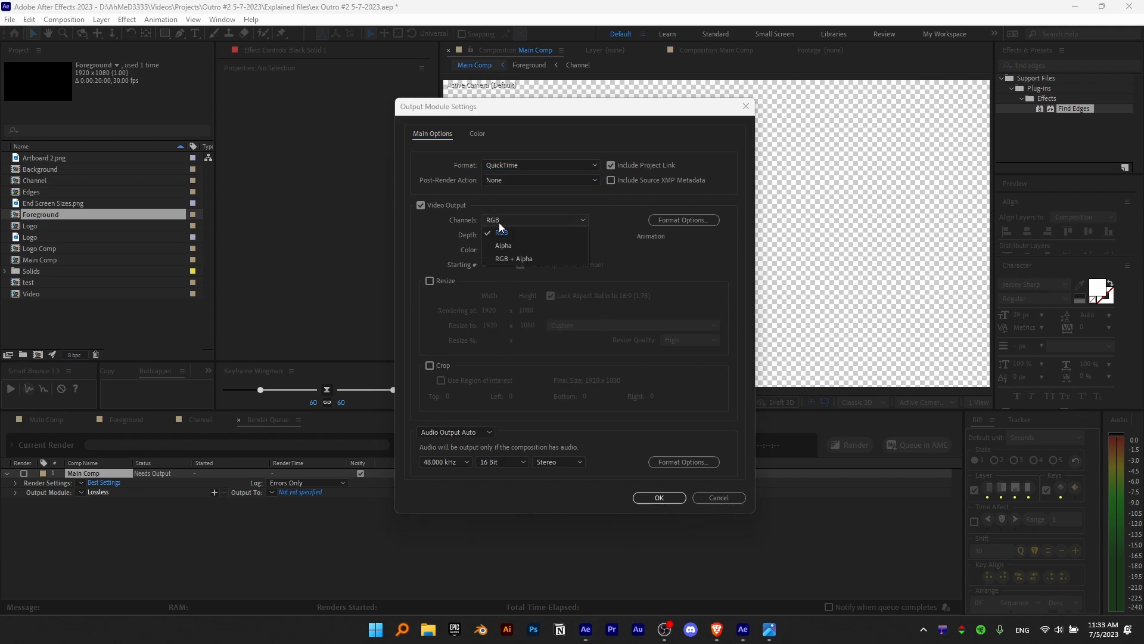
pyautogui.click(508, 258)
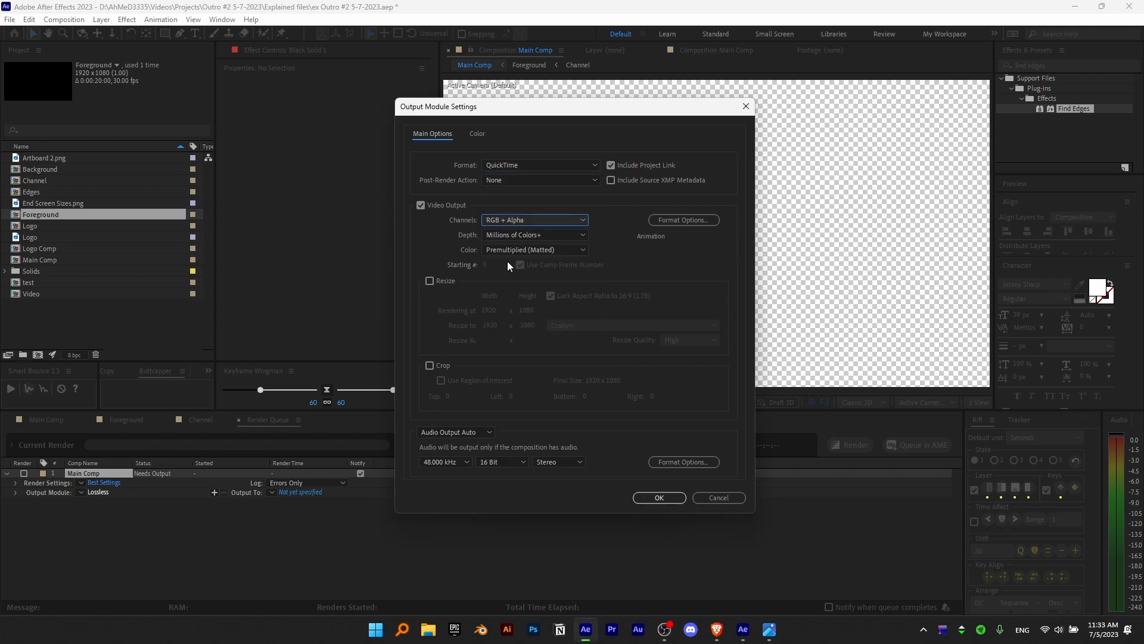
pyautogui.click(659, 497)
# - Set the render's output file to My Outro.mov in the Desktop folder
pyautogui.click(317, 492)
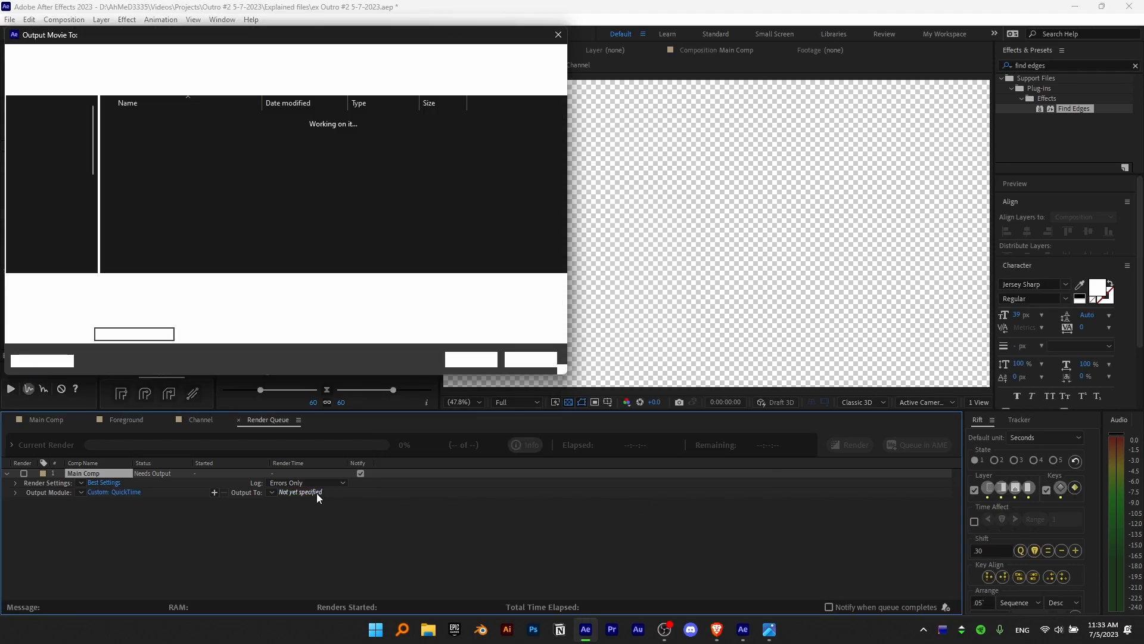
pyautogui.scroll(2, 36, 227)
pyautogui.scroll(3, 40, 179)
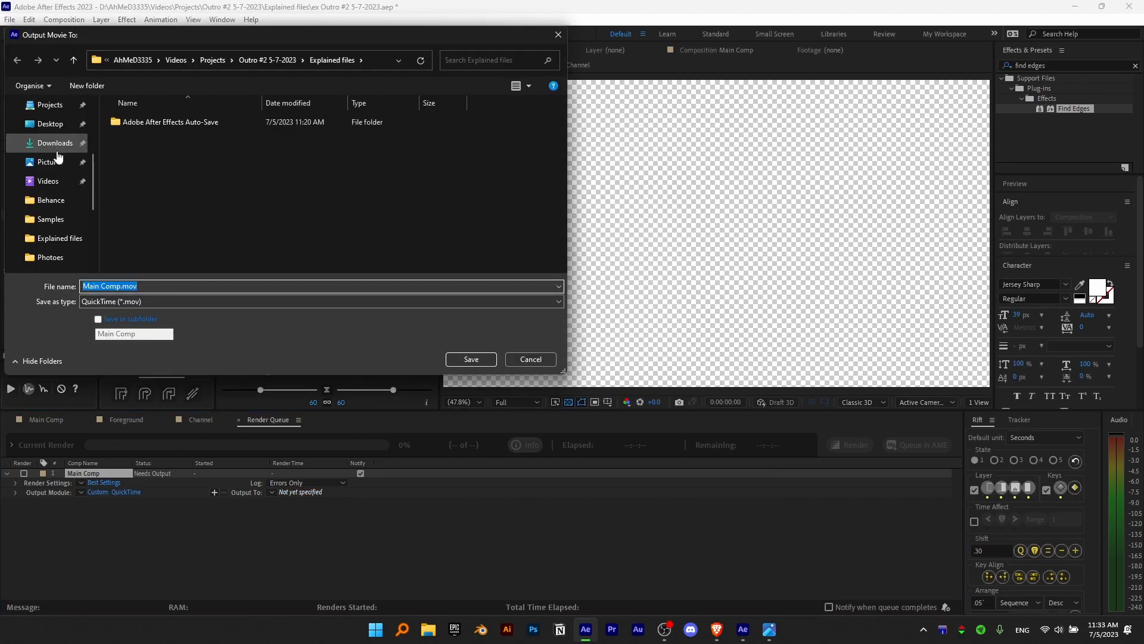
pyautogui.click(43, 124)
pyautogui.write('My')
pyautogui.press('BackSpace')
pyautogui.press('BackSpace')
pyautogui.write('My Outro')
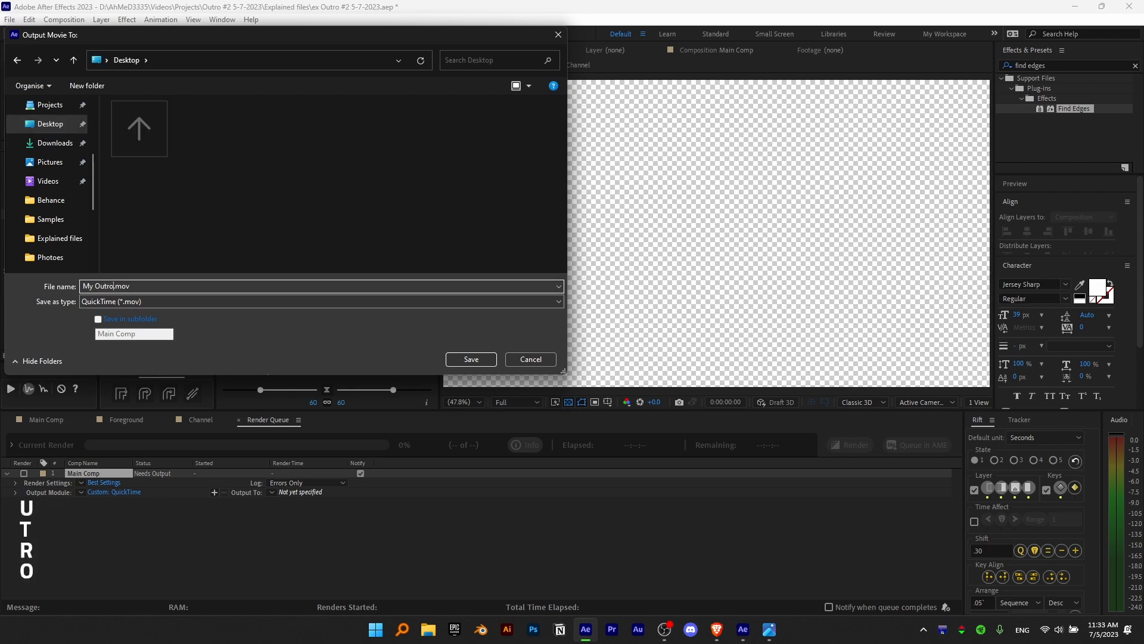
pyautogui.click(471, 359)
# - Render Main Comp and play the finished My Outro.mov from the desktop
pyautogui.click(849, 445)
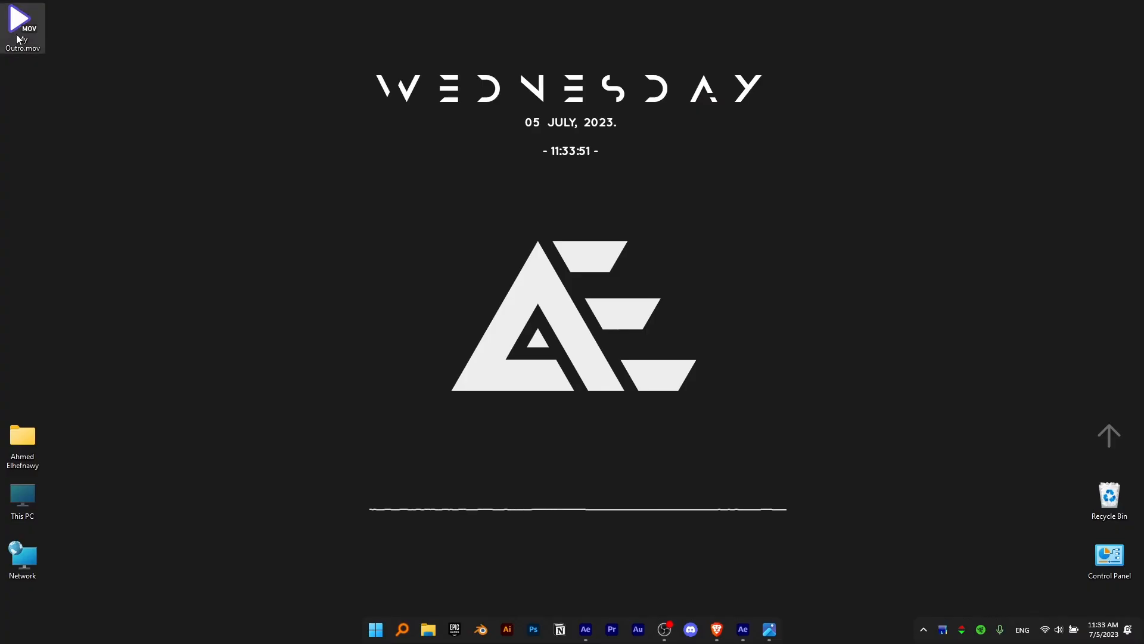
pyautogui.doubleClick(18, 36)
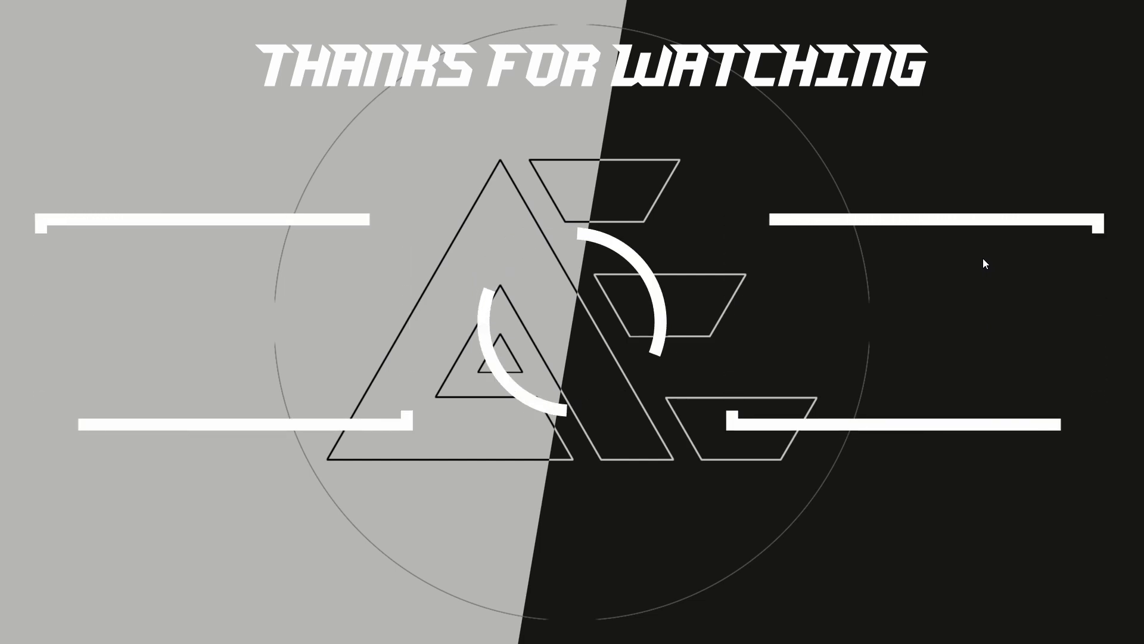
pyautogui.hotkey('alt', 'F4')
# - Switch to Premiere Pro, import My Outro.mov and place it on track V2 above the Outro #1.mp4 footage at about 00:12:06
pyautogui.click(607, 636)
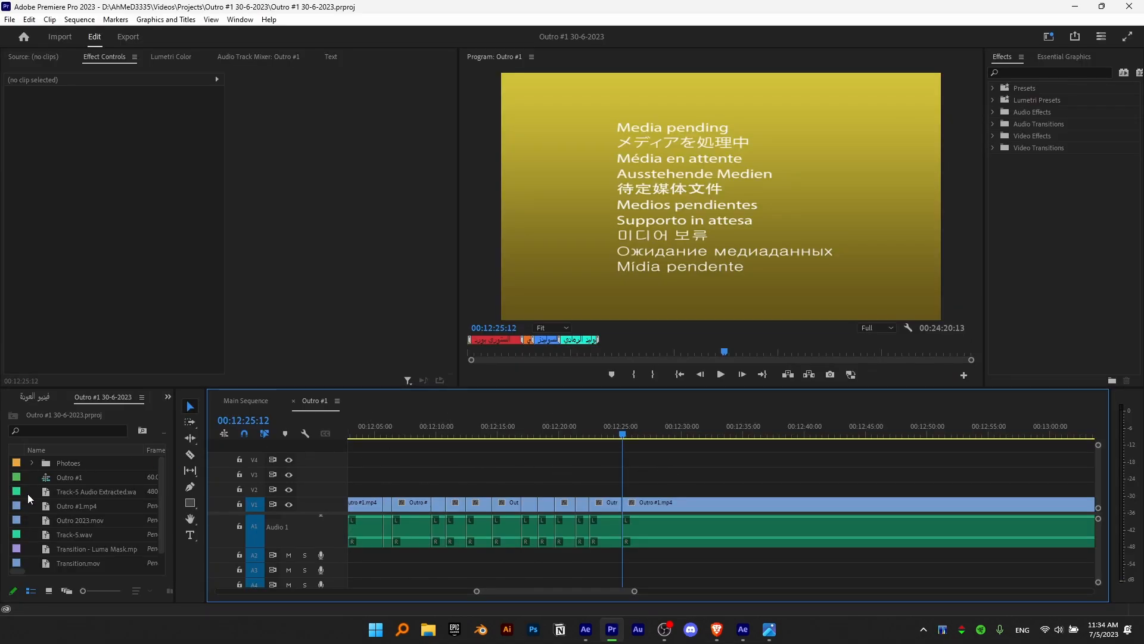
pyautogui.hotkey('ctrl', 'i')
pyautogui.click(47, 253)
pyautogui.doubleClick(208, 122)
pyautogui.moveTo(188, 476); pyautogui.dragTo(398, 490)
# - Play the Outro #1 sequence around the start of My Outro.mov to check how it appears over the footage
pyautogui.click(378, 433)
pyautogui.press('space')
pyautogui.scroll(5, 493, 461)
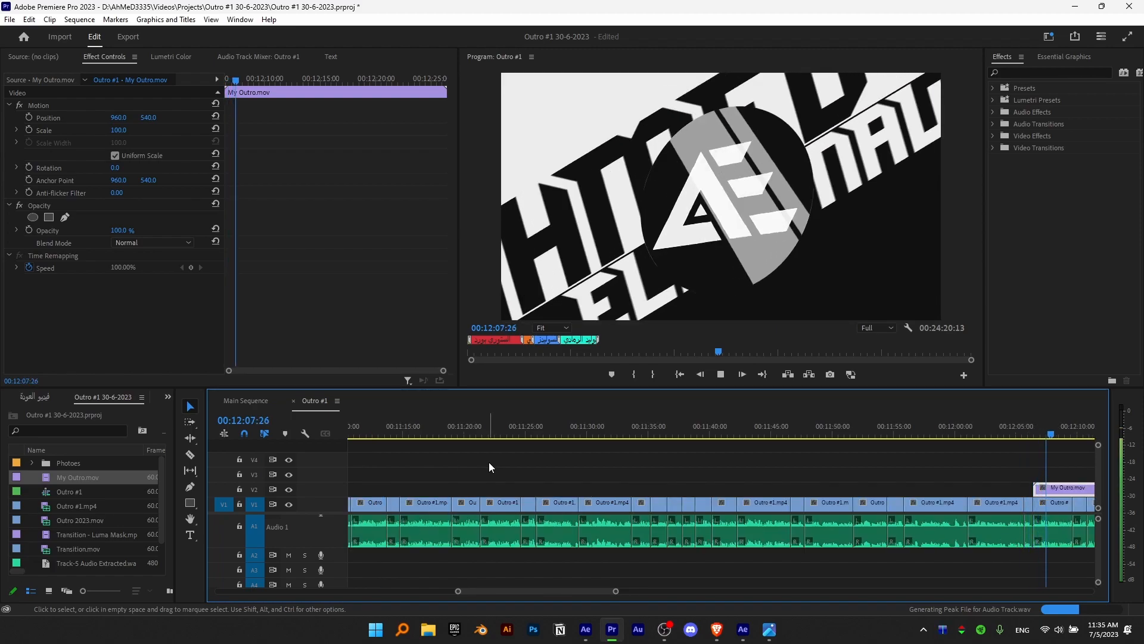
pyautogui.scroll(-5, 504, 466)
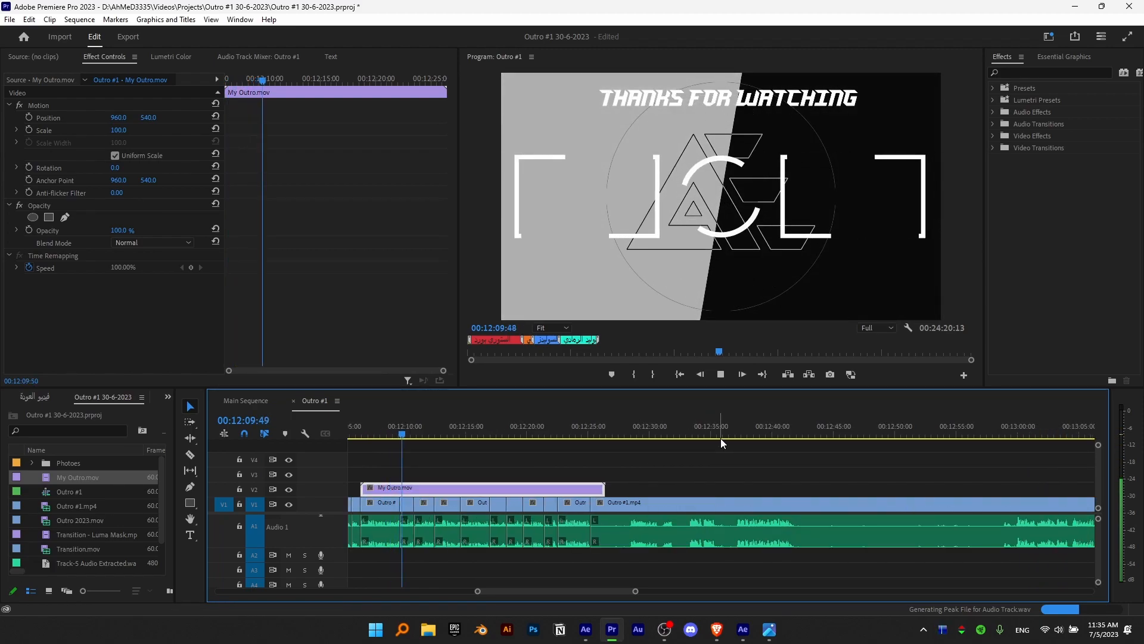
pyautogui.scroll(5, 584, 475)
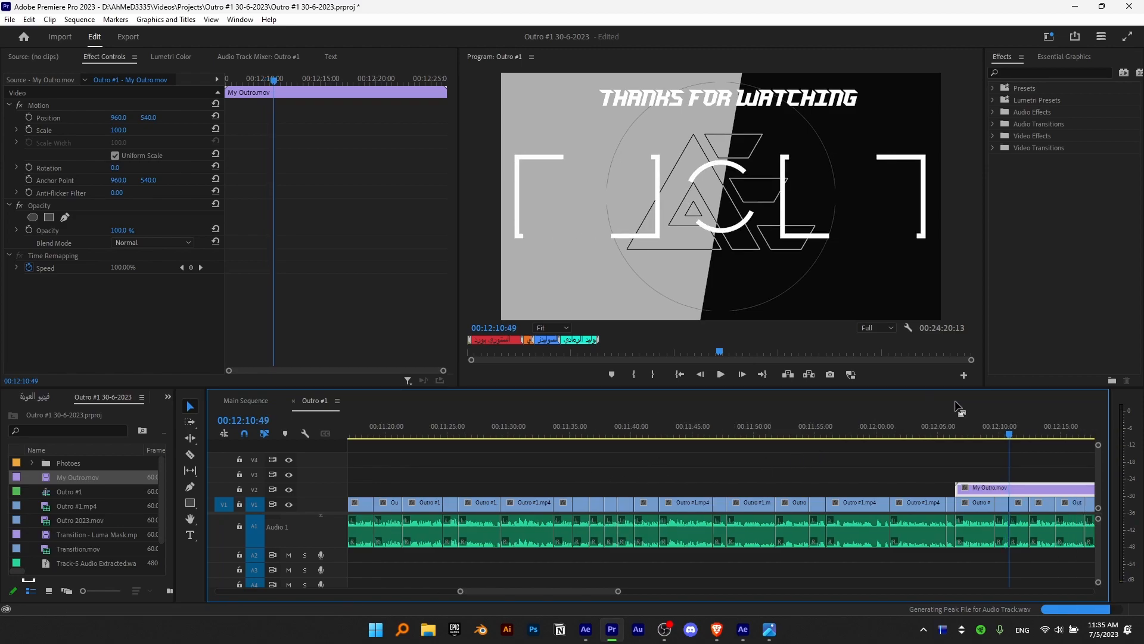
pyautogui.click(956, 425)
pyautogui.scroll(-2, 947, 435)
pyautogui.moveTo(843, 429); pyautogui.dragTo(968, 442)
pyautogui.press('space')
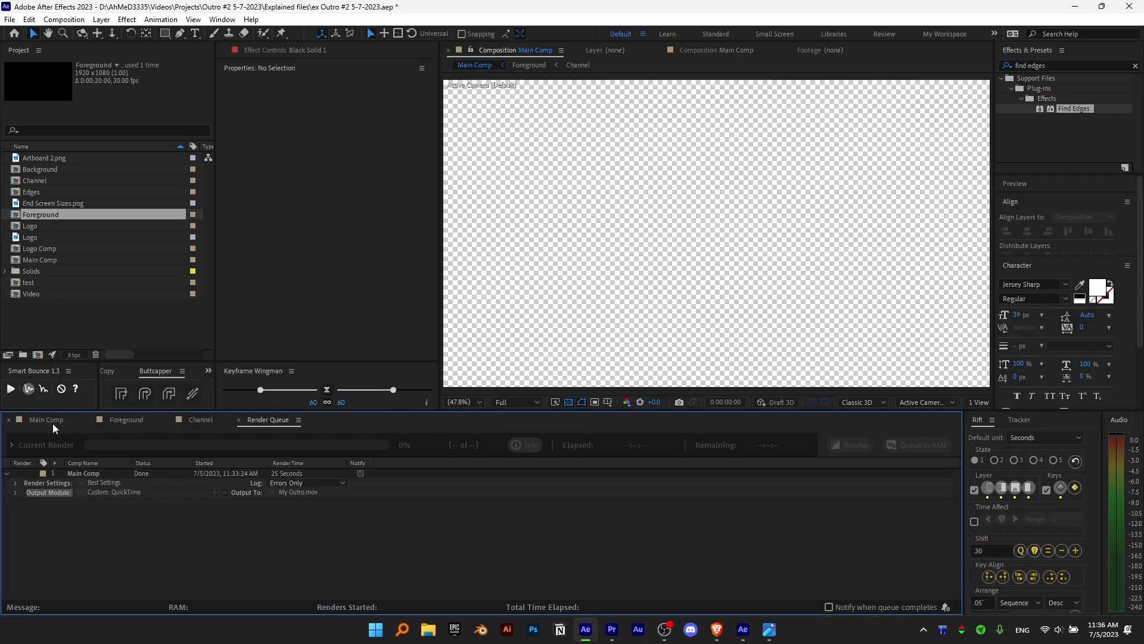
# - Switch back to After Effects and open the Foreground composition from Main Comp
pyautogui.click(45, 422)
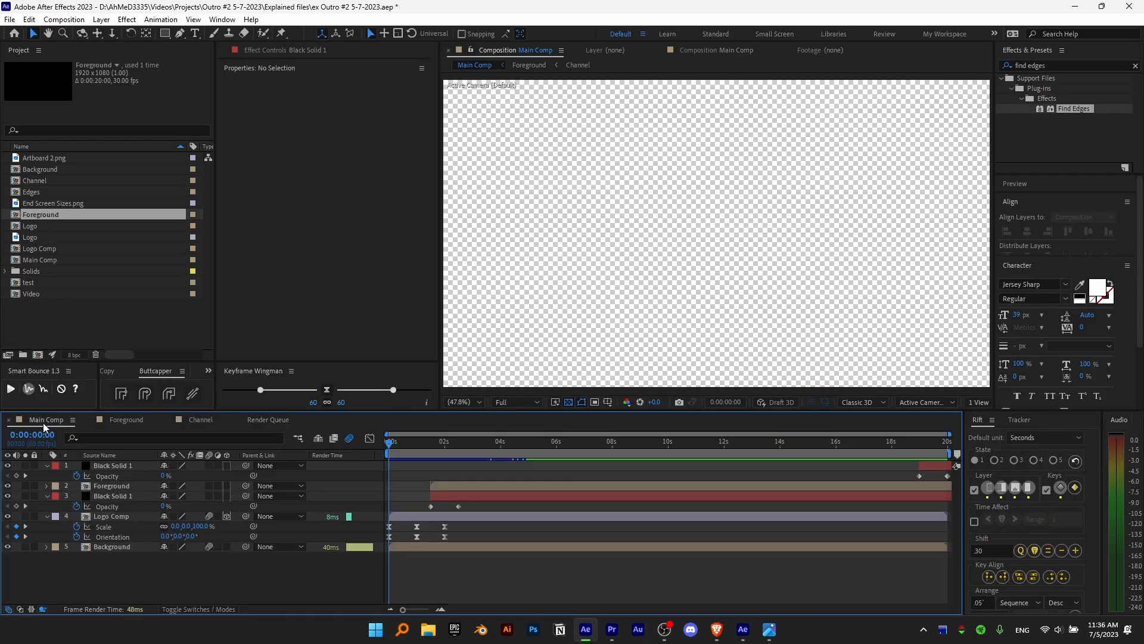
pyautogui.doubleClick(123, 488)
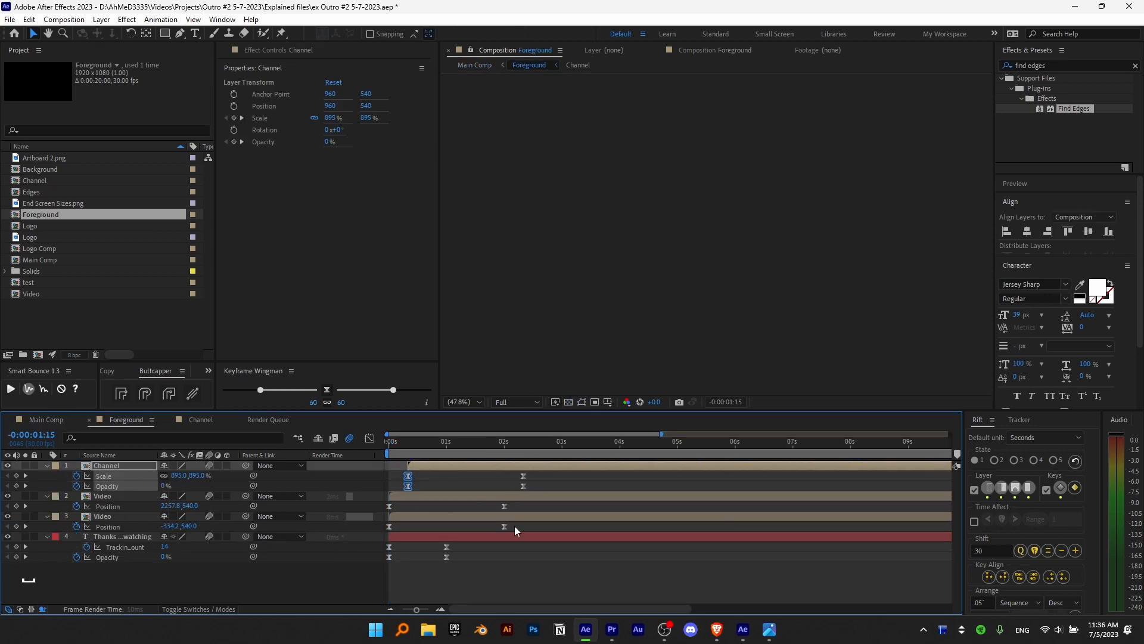